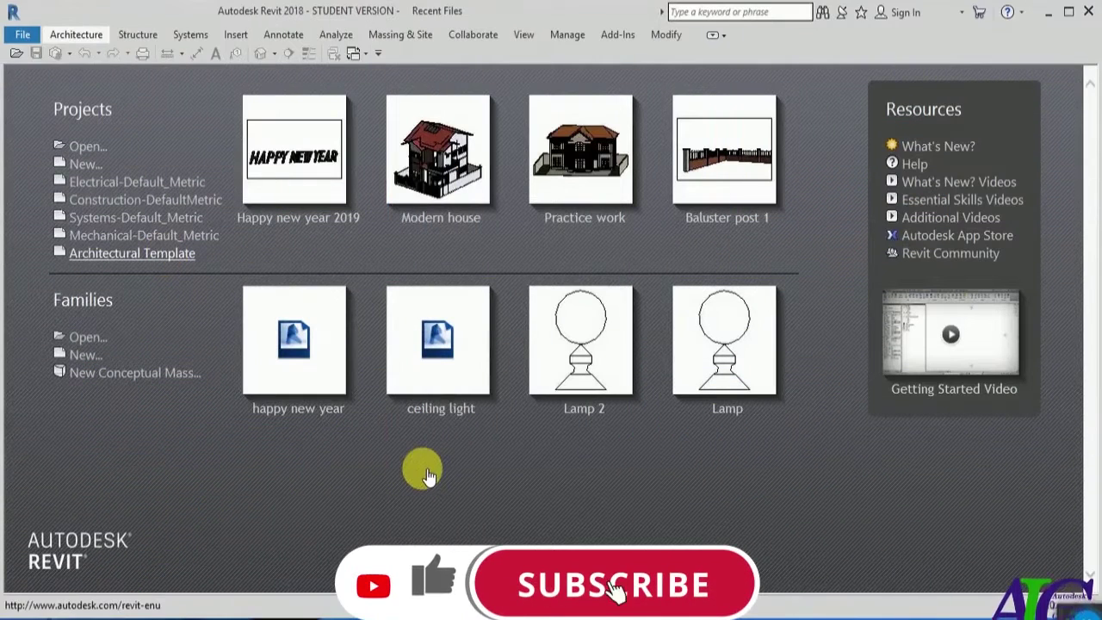
- Bring up the dialog for starting a new project from the Recent Files start page
key(ctrl+o)
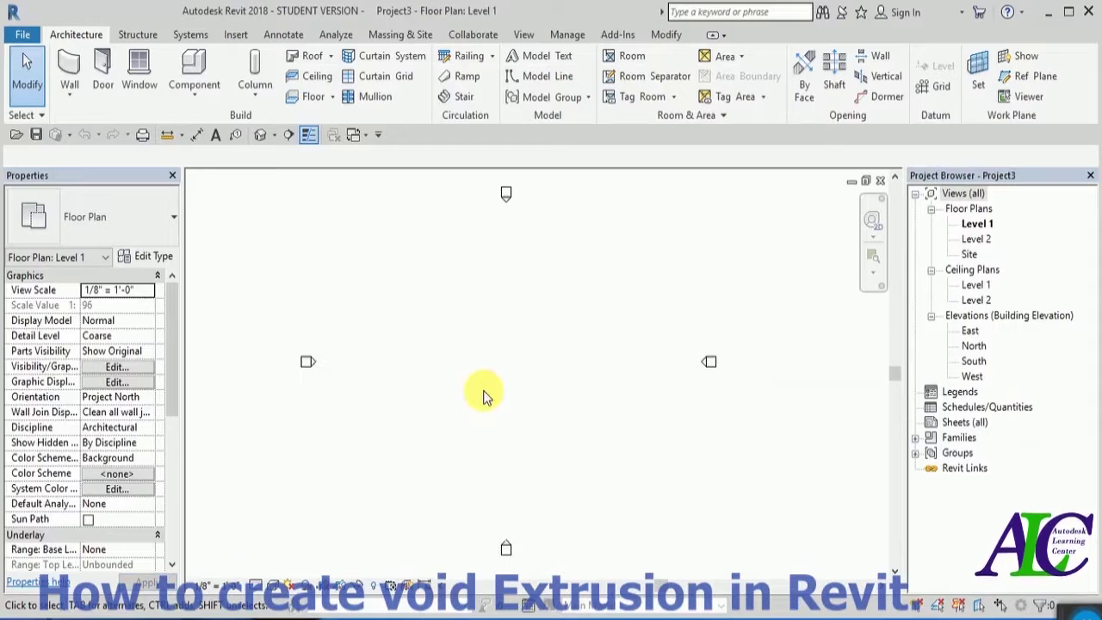
- Using UN, set the project's length format to millimetres with 0 decimal places
key(u)
key(n)
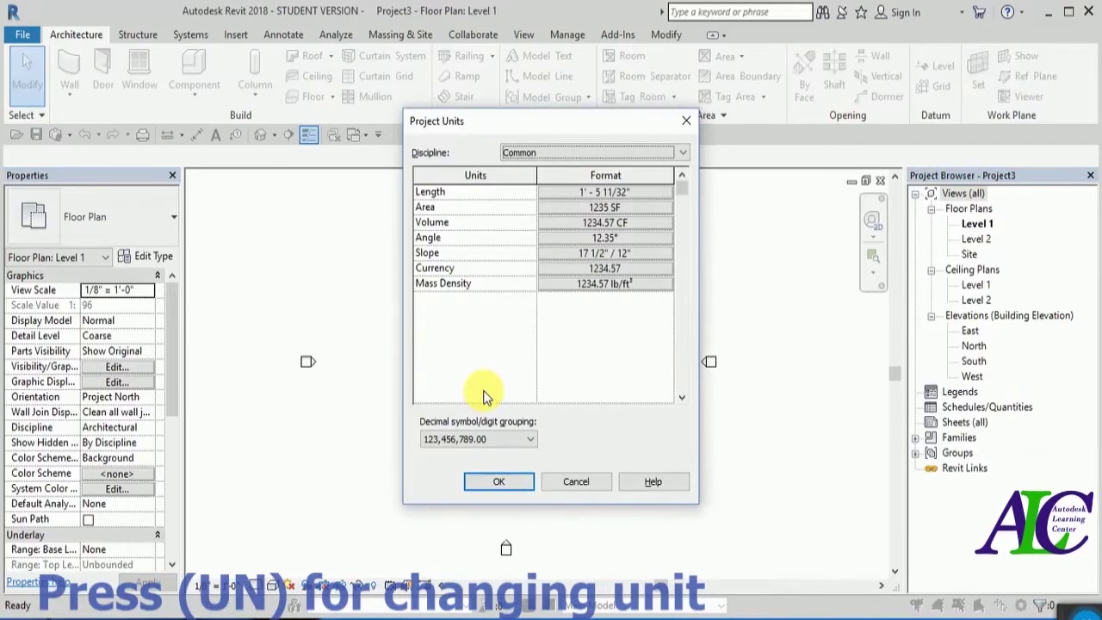
click(637, 191)
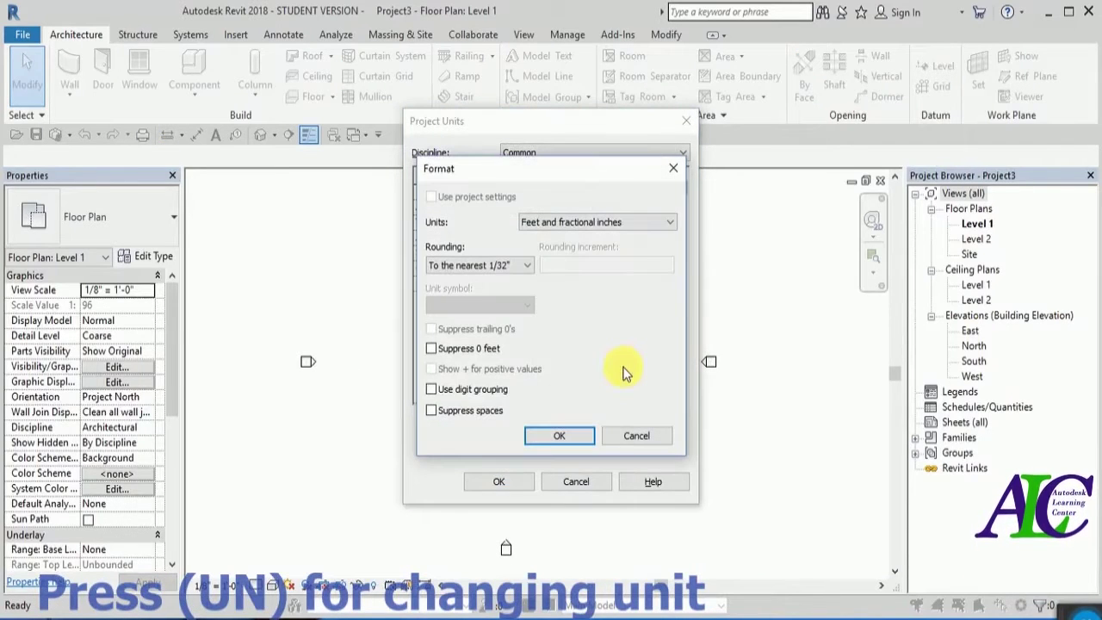
click(641, 222)
click(608, 313)
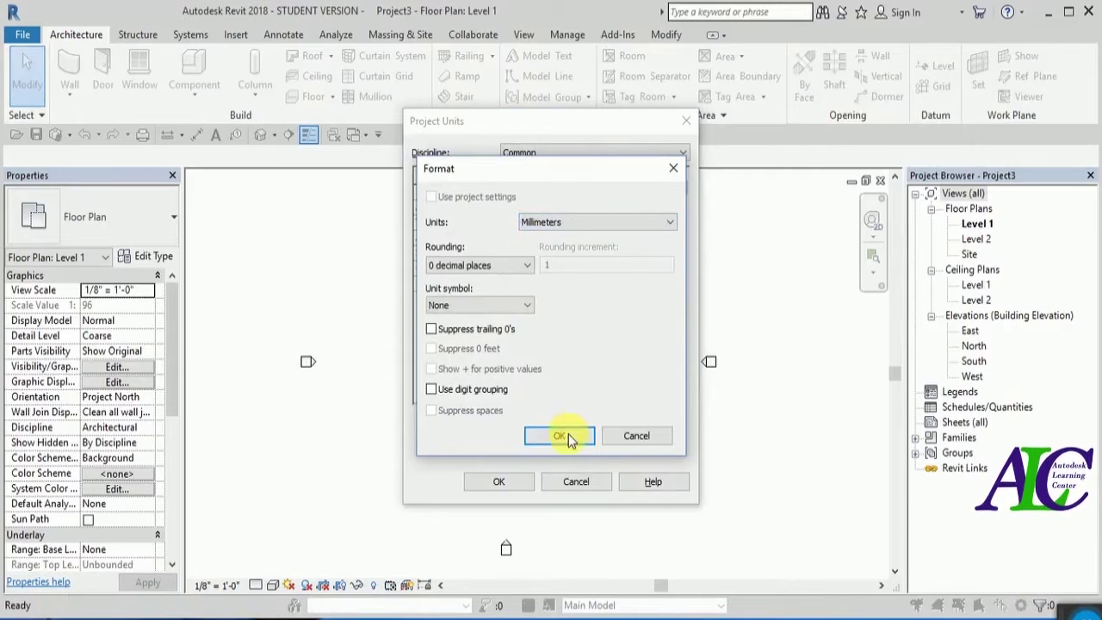
click(562, 435)
click(473, 480)
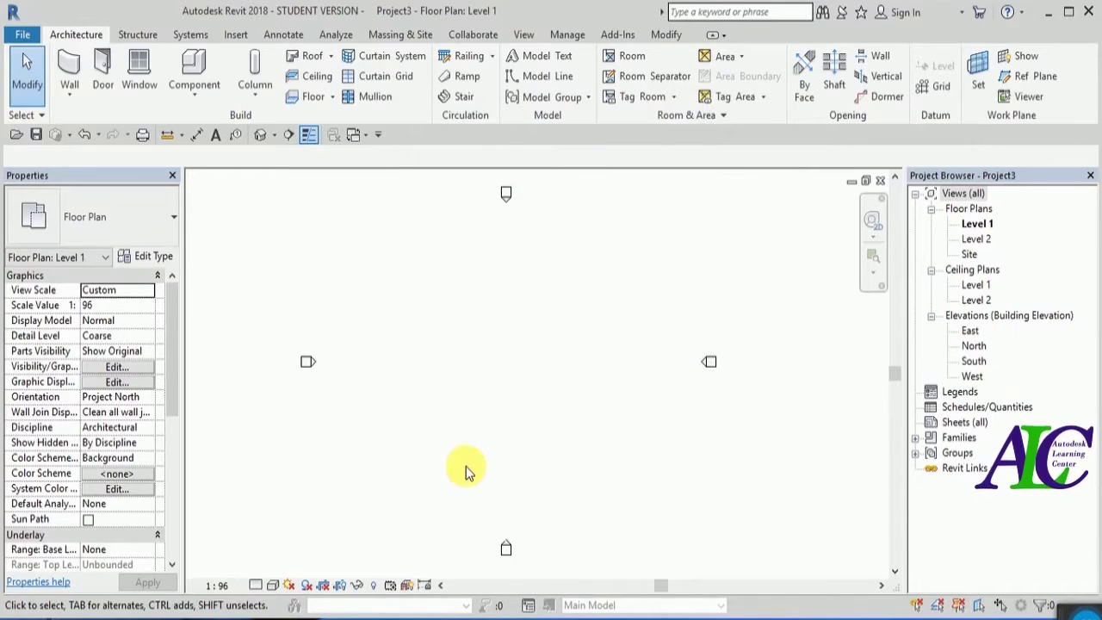
- Make the Generic - 8" wall's structure layer 200 thick and browse materials for that layer
click(65, 73)
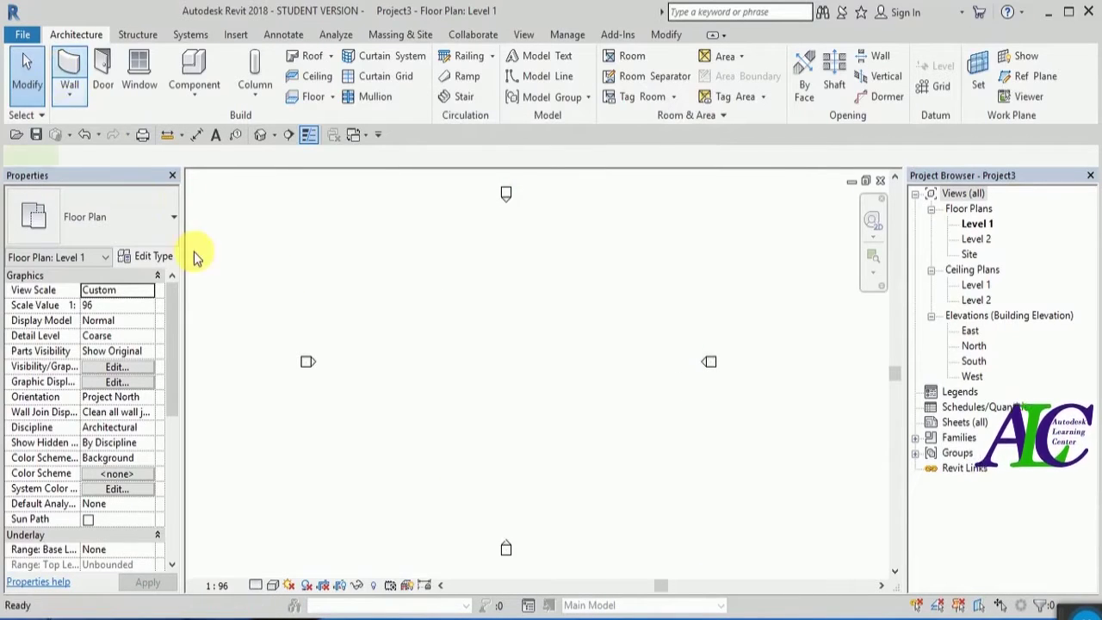
click(159, 264)
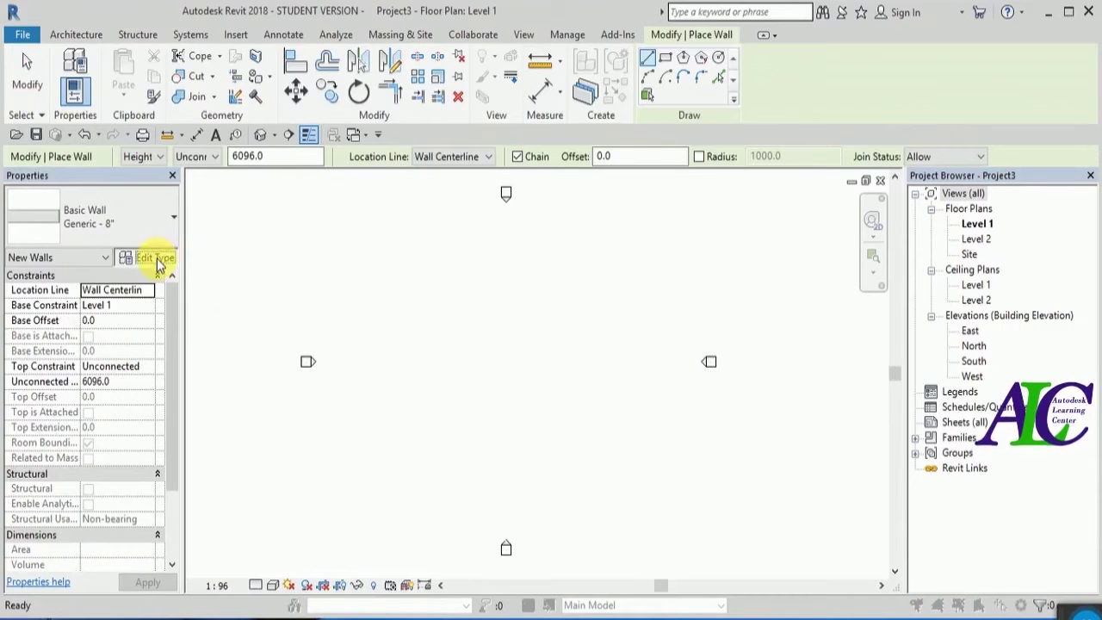
click(895, 233)
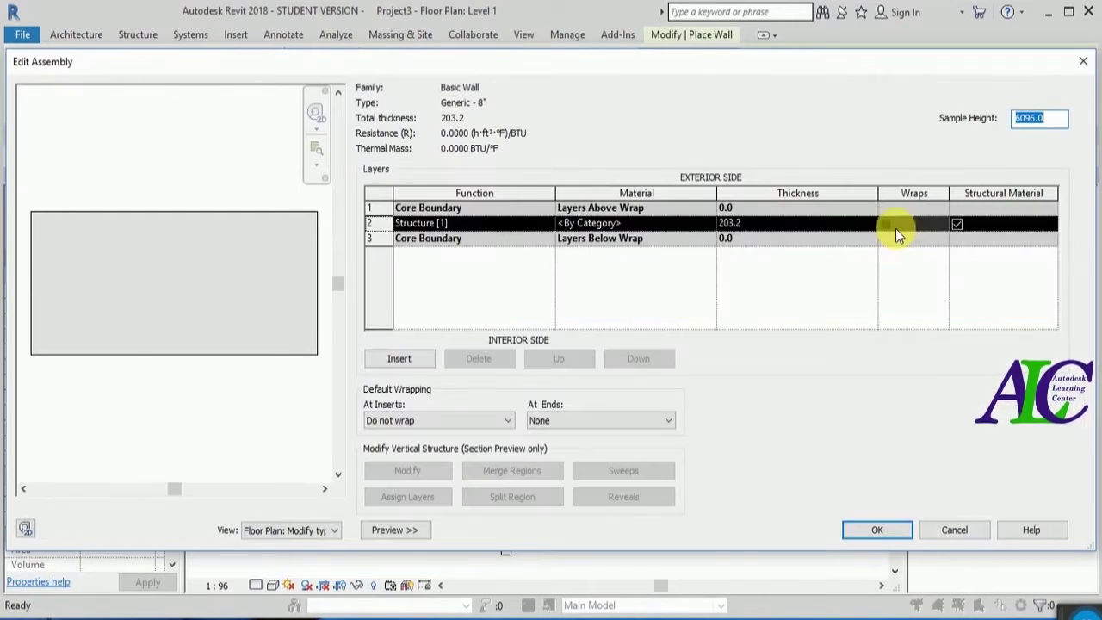
click(756, 225)
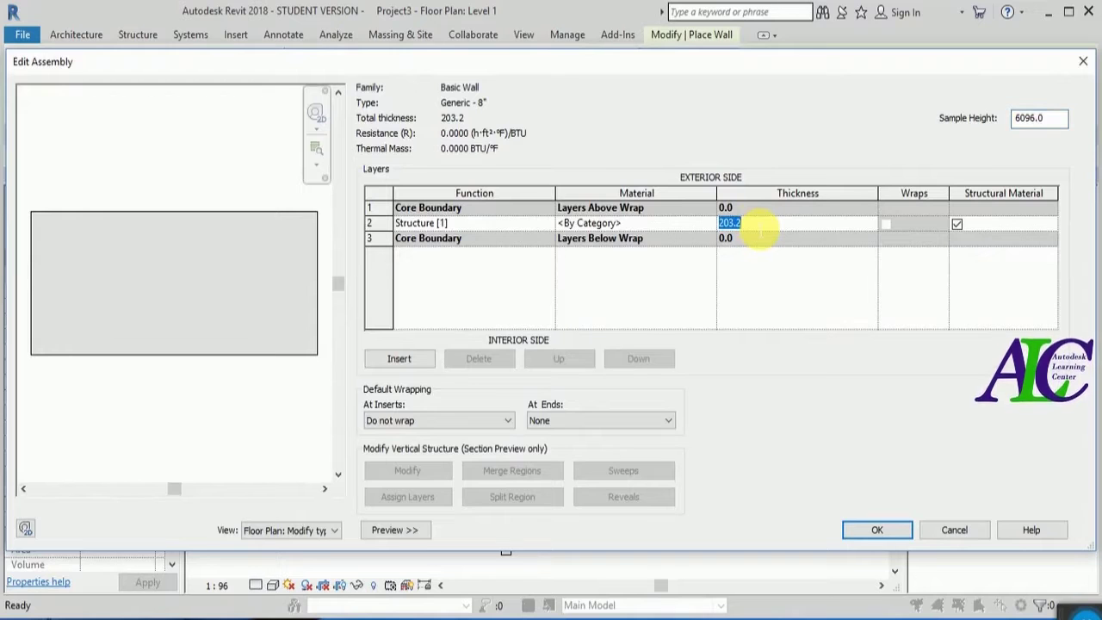
text(200)
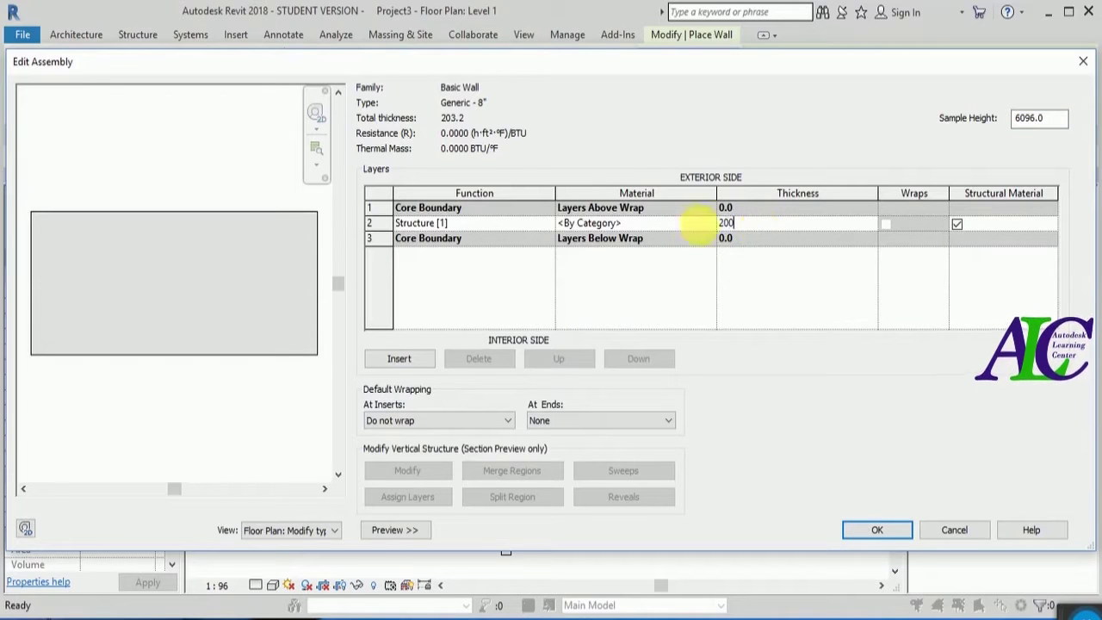
click(695, 226)
click(708, 223)
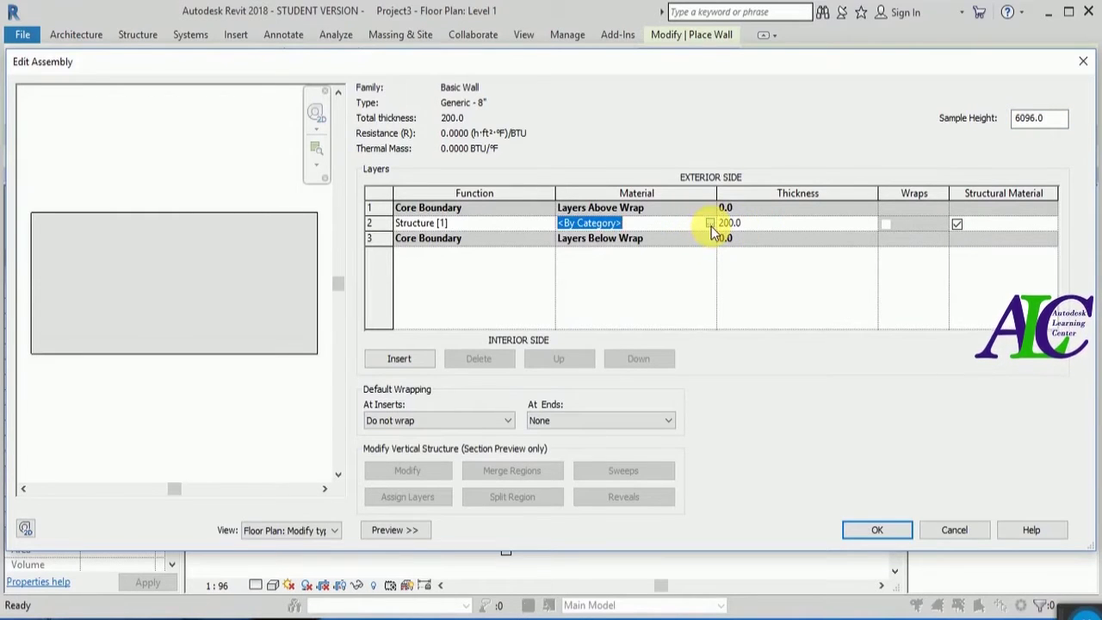
- Create a new blank material and rename it 'wall'
scroll(467, 325, up, 10)
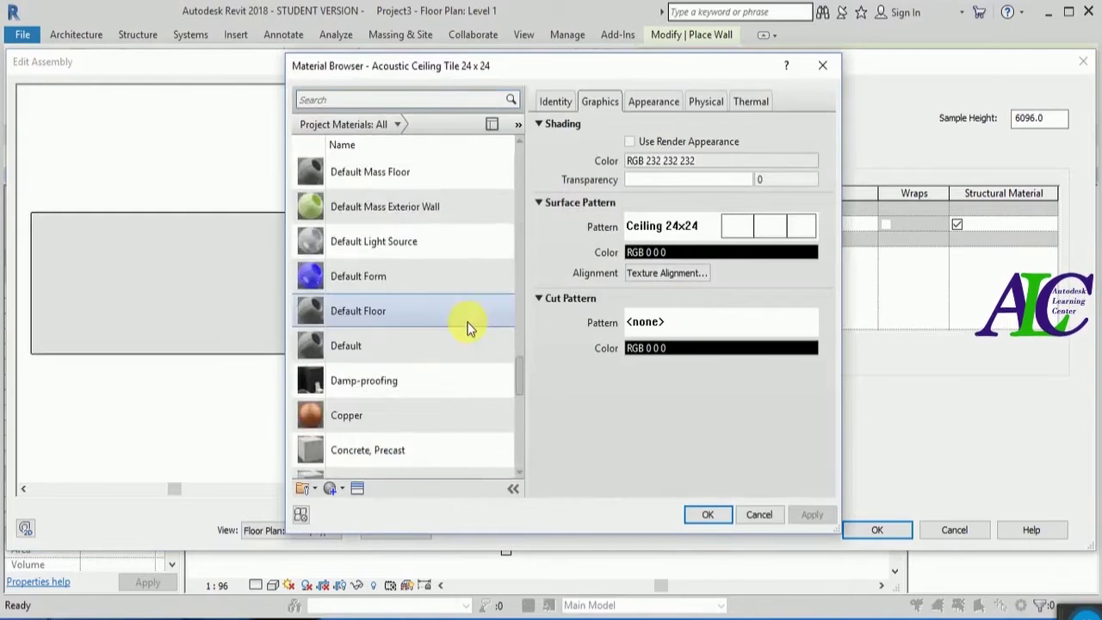
scroll(465, 323, up, 5)
scroll(370, 465, down, 1)
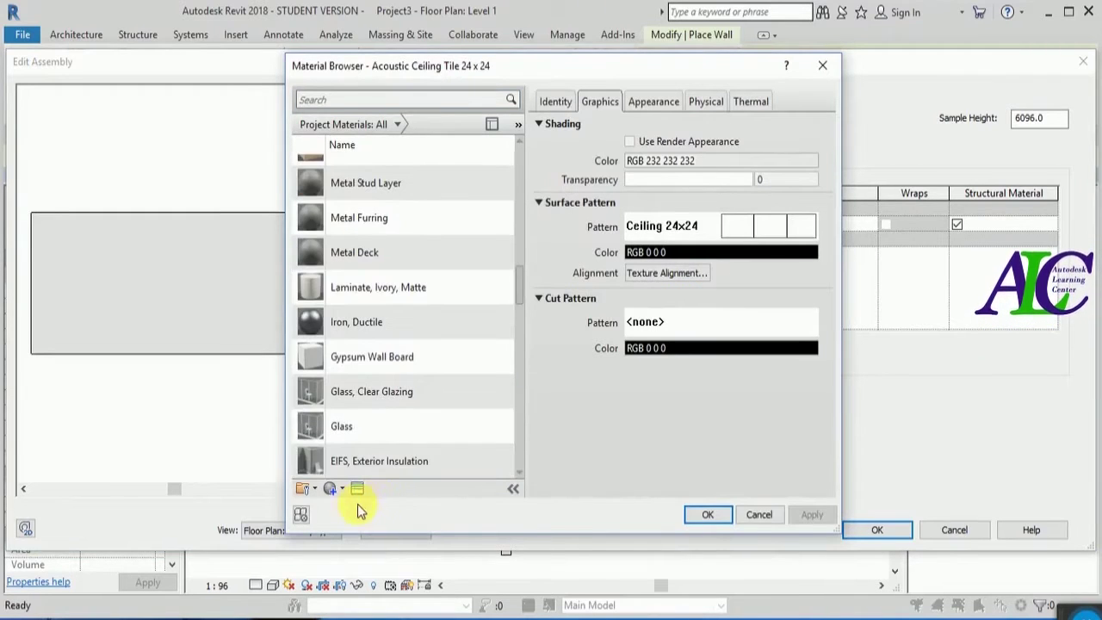
click(343, 492)
click(340, 502)
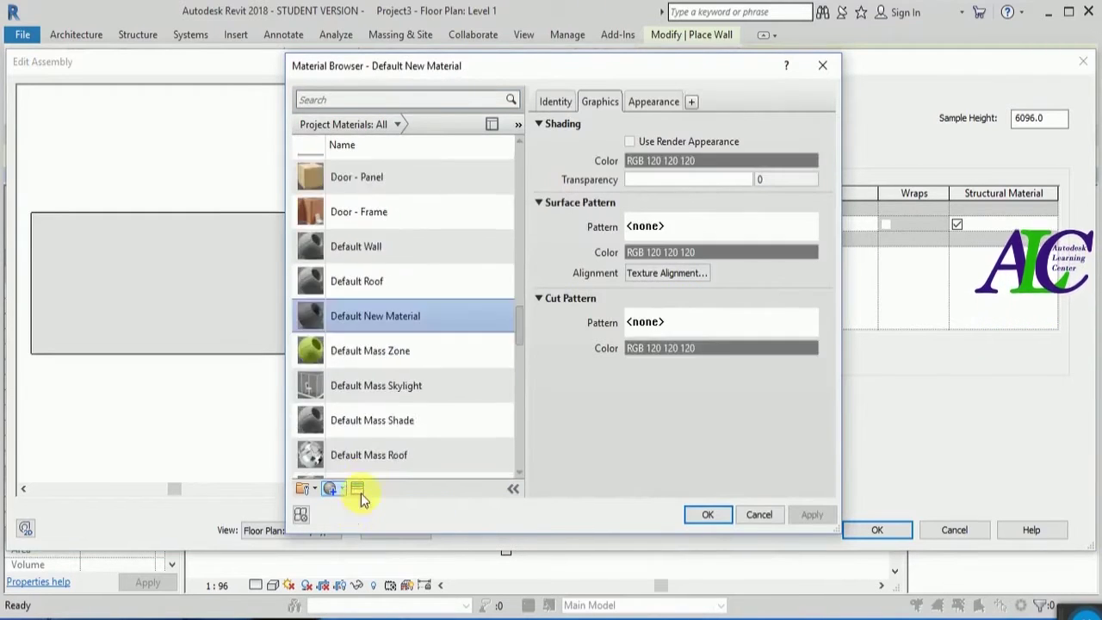
right_click(410, 288)
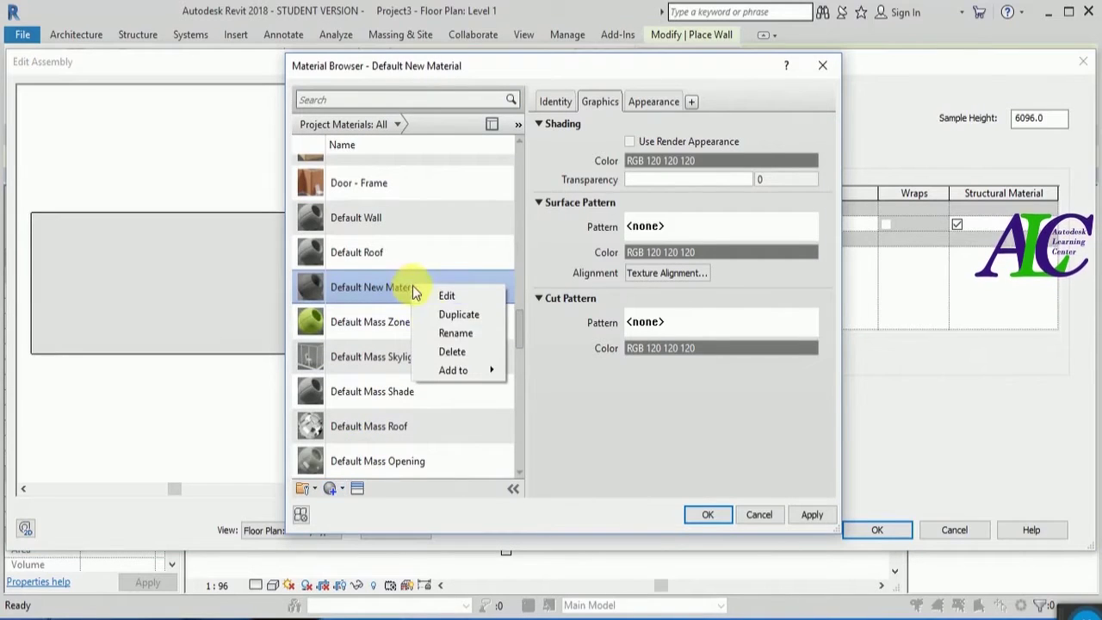
click(439, 332)
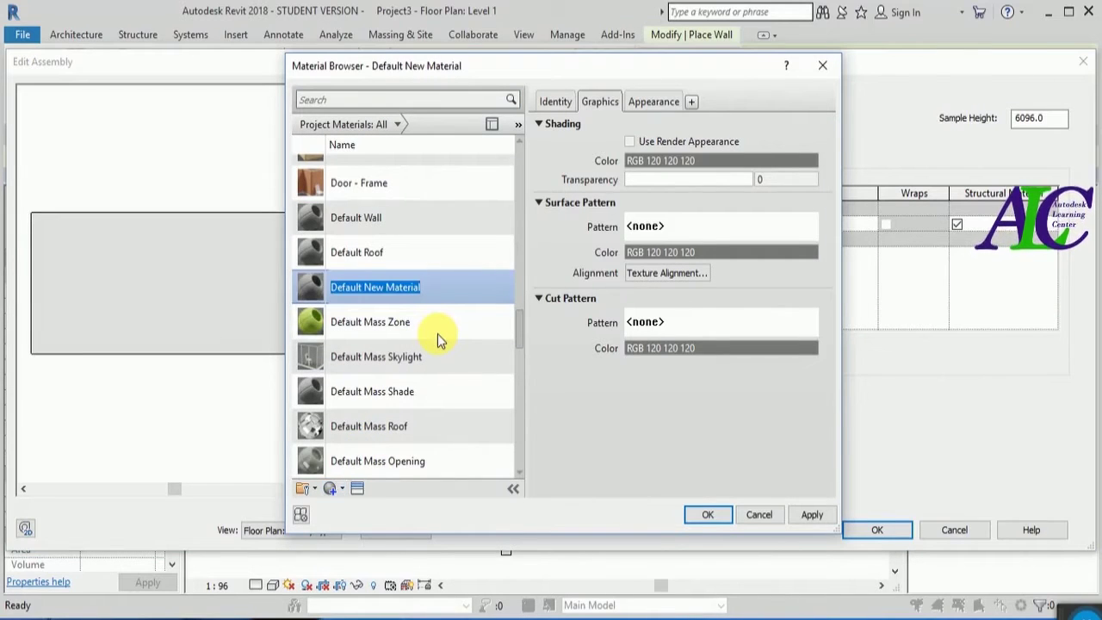
text(wall)
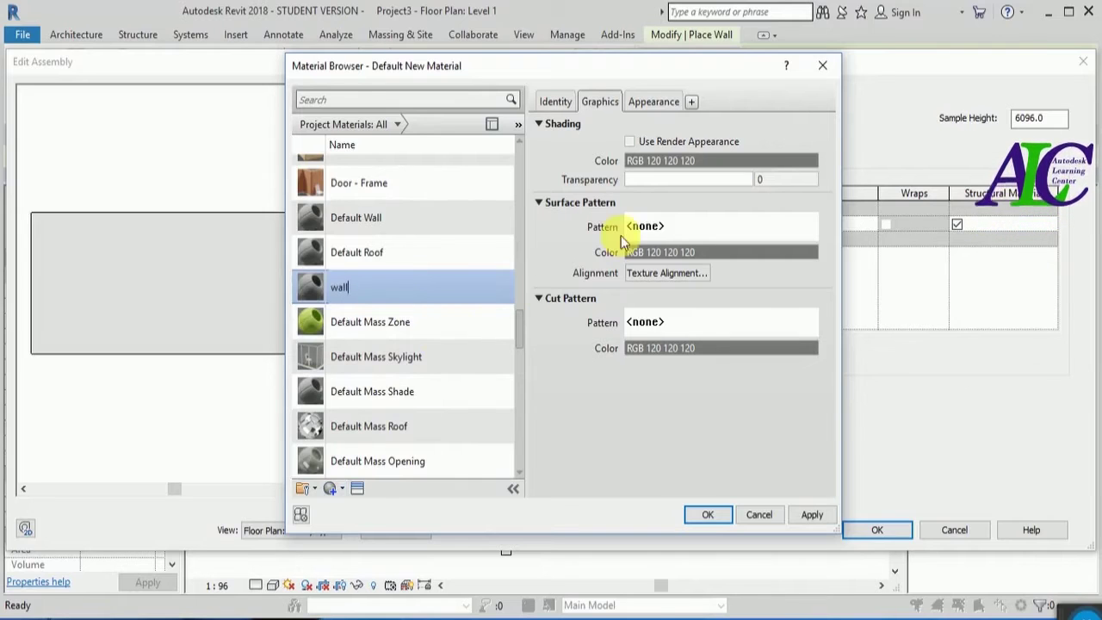
- Turn on Use Render Appearance for 'wall' and open its appearance asset library
click(630, 141)
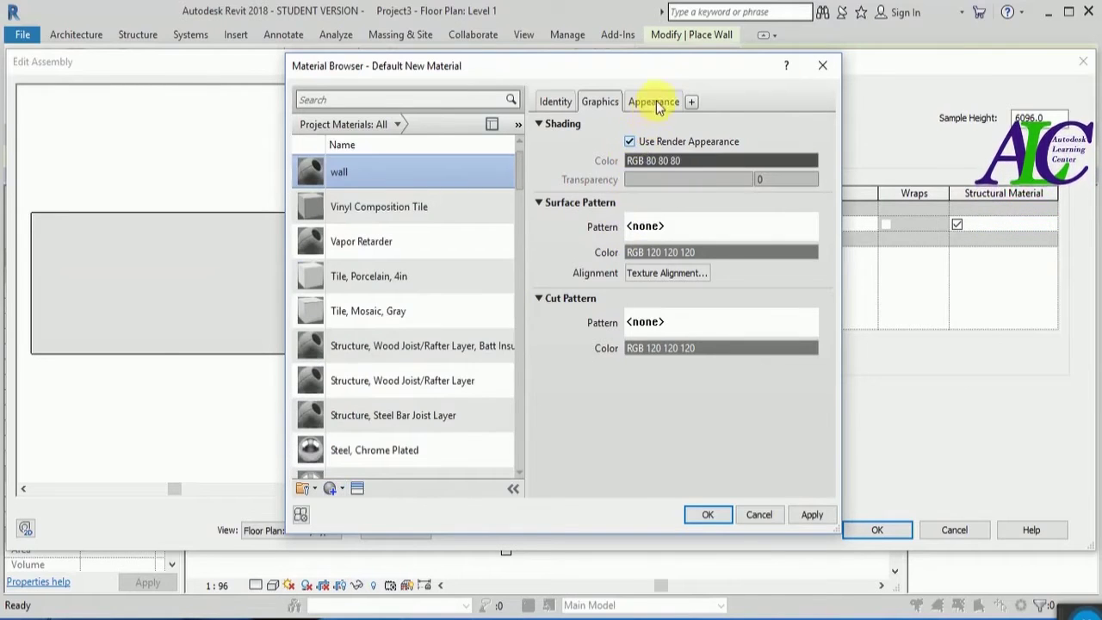
click(655, 101)
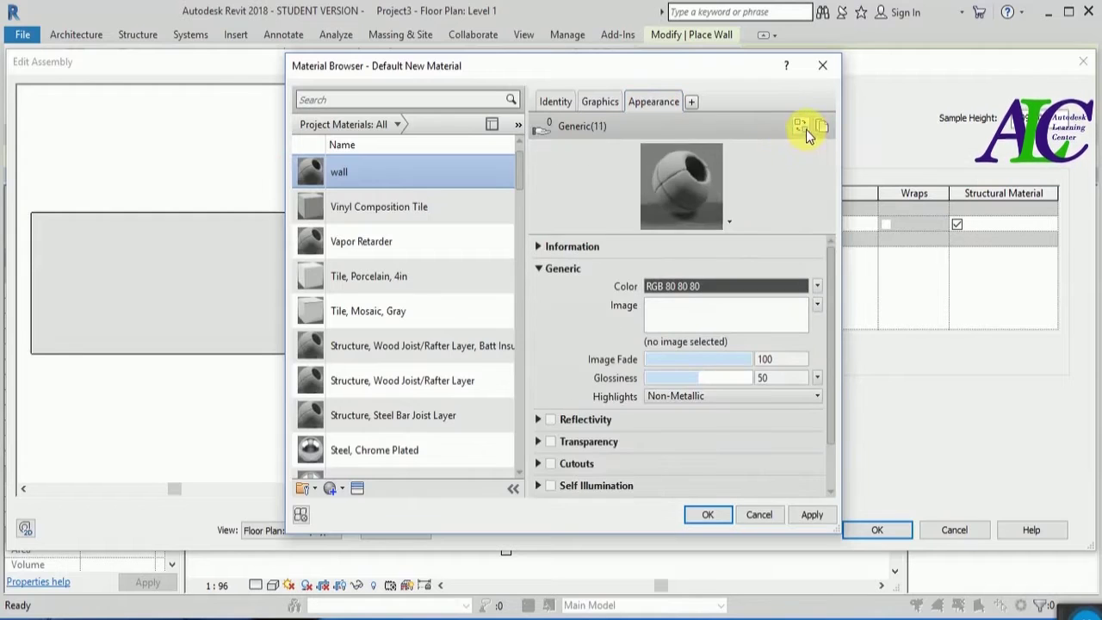
click(822, 128)
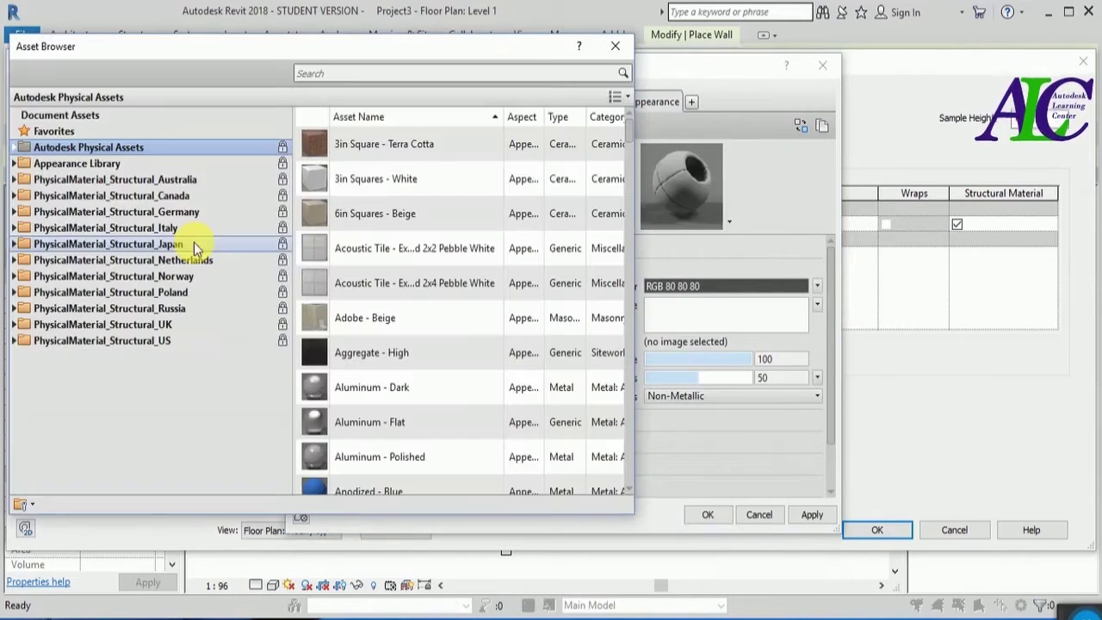
- Give the 'wall' material the Light Red-Orange wall paint appearance
click(14, 164)
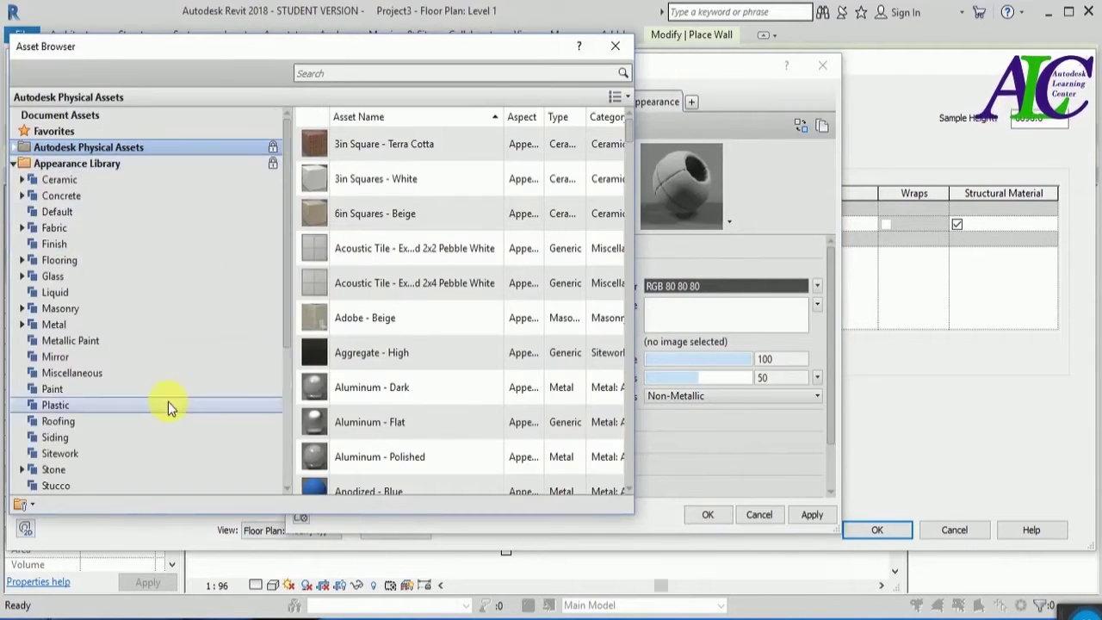
scroll(164, 396, down, 4)
click(63, 325)
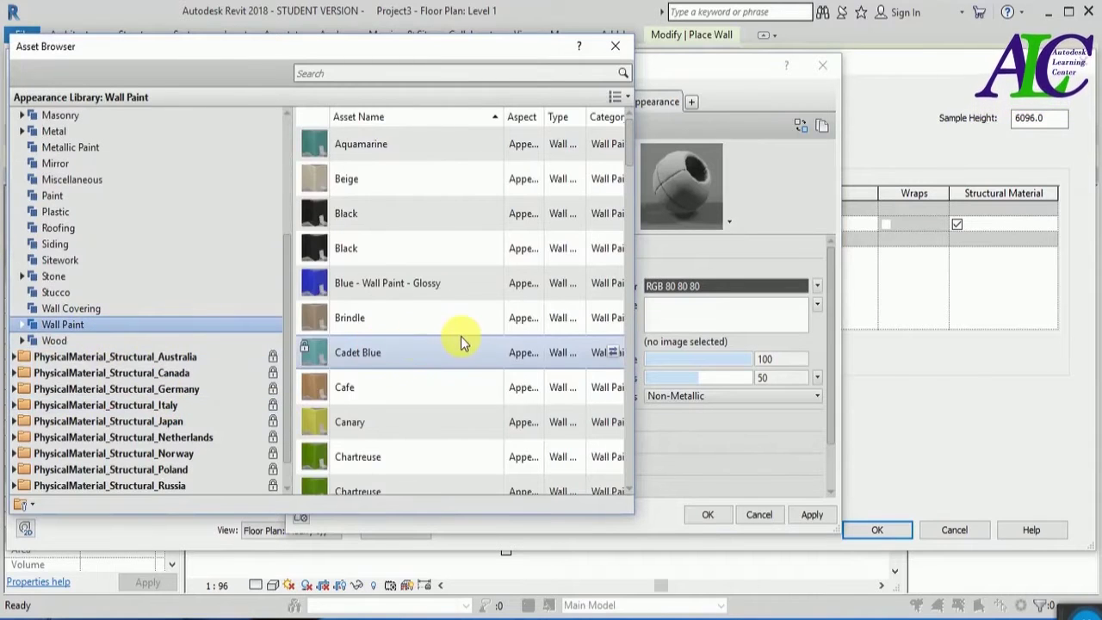
scroll(461, 336, down, 3)
scroll(462, 336, down, 4)
scroll(461, 340, down, 3)
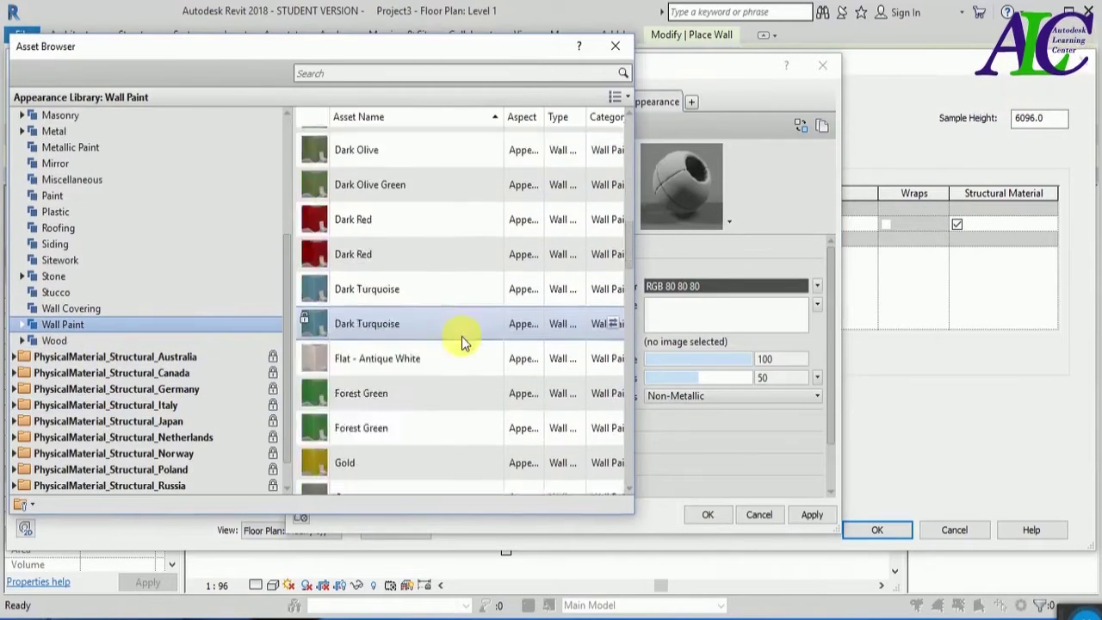
scroll(462, 343, down, 4)
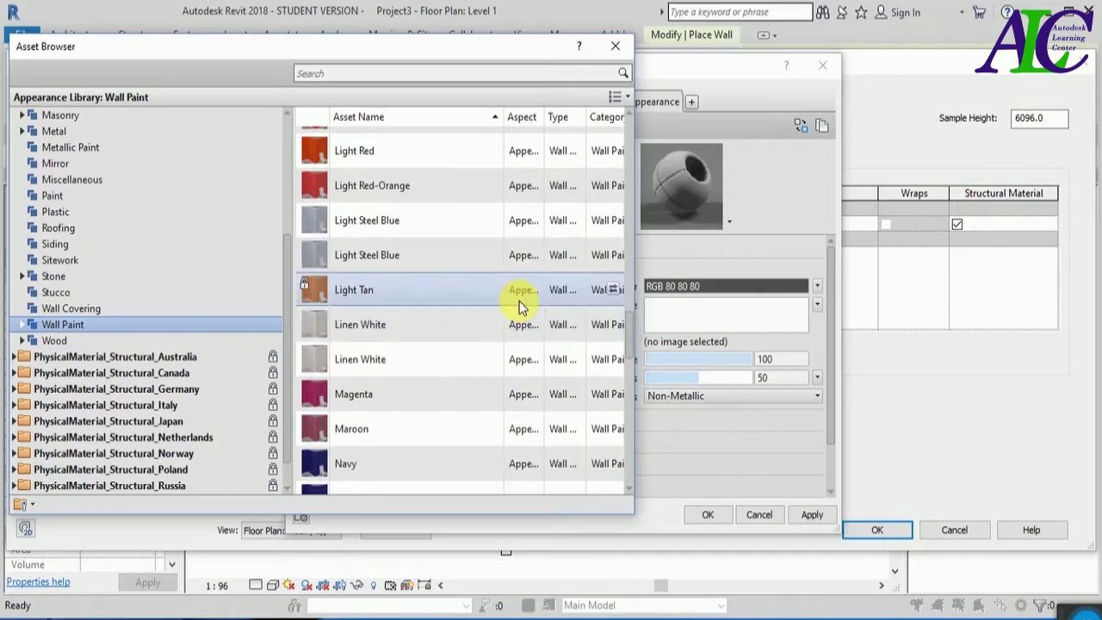
click(611, 188)
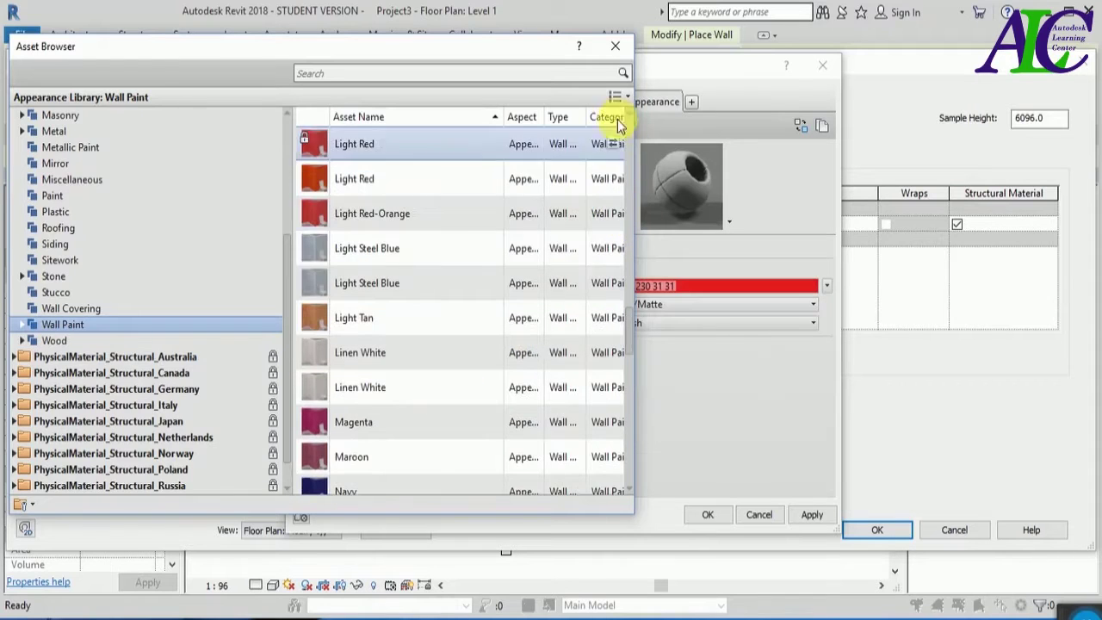
click(614, 45)
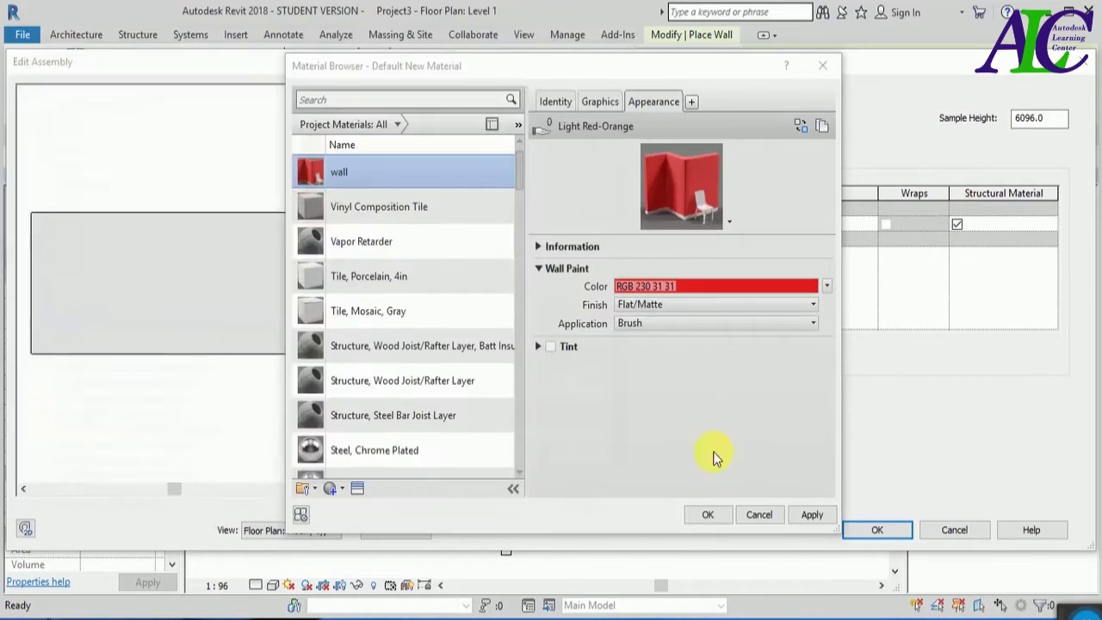
- Apply the material and confirm the layer structure and Generic - 8" type properties
click(810, 514)
click(710, 514)
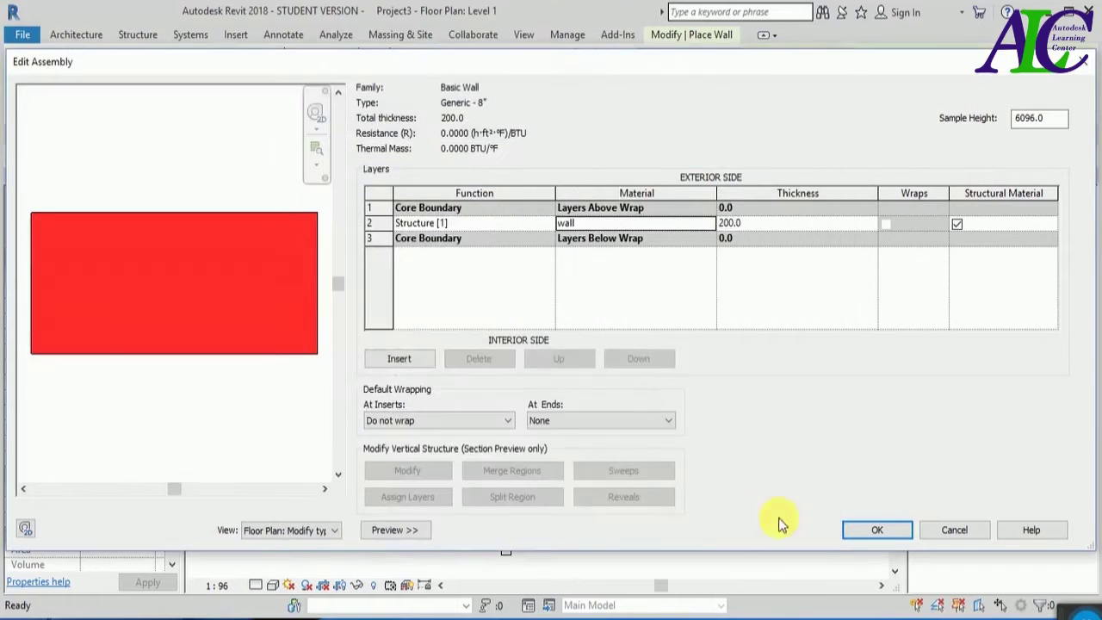
click(878, 529)
click(1024, 531)
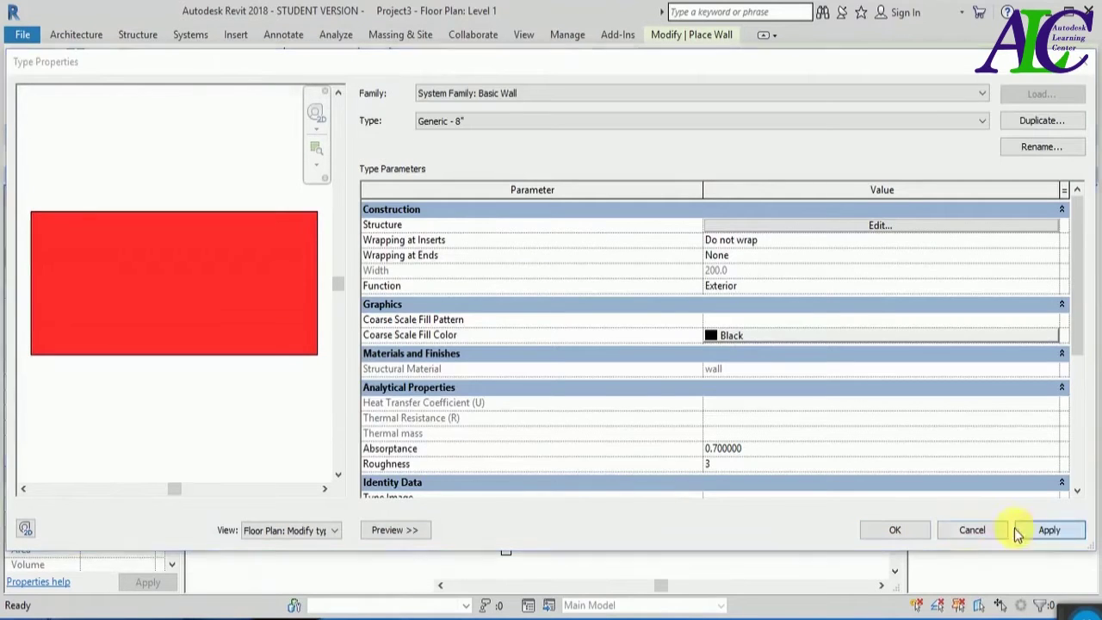
click(912, 530)
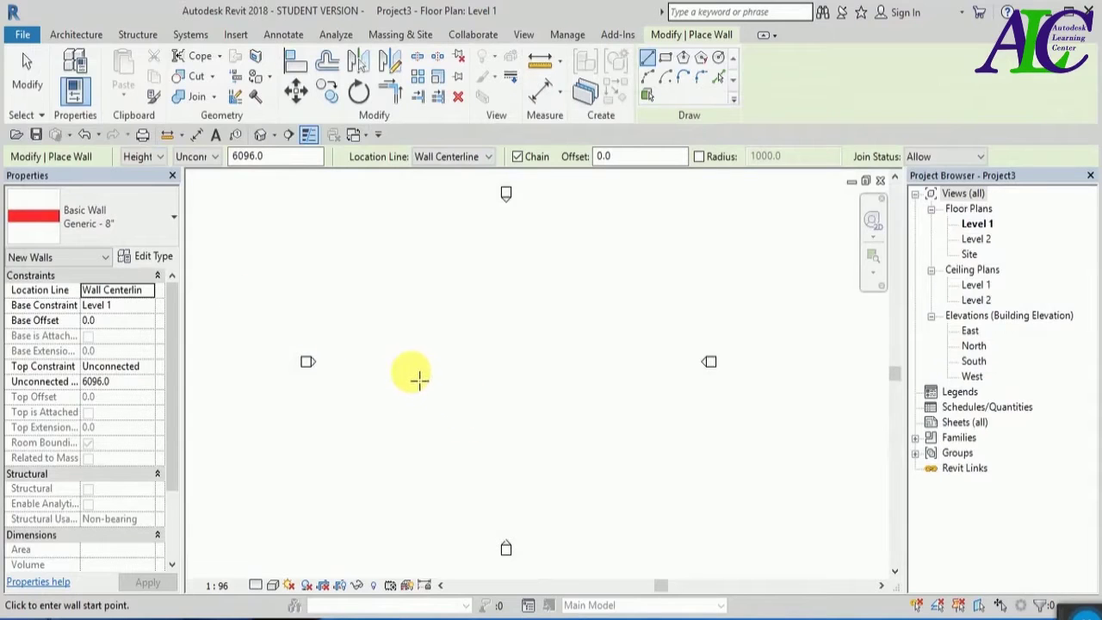
- Draw a 20000 mm horizontal wall on Level 1 and stop wall placement
click(401, 364)
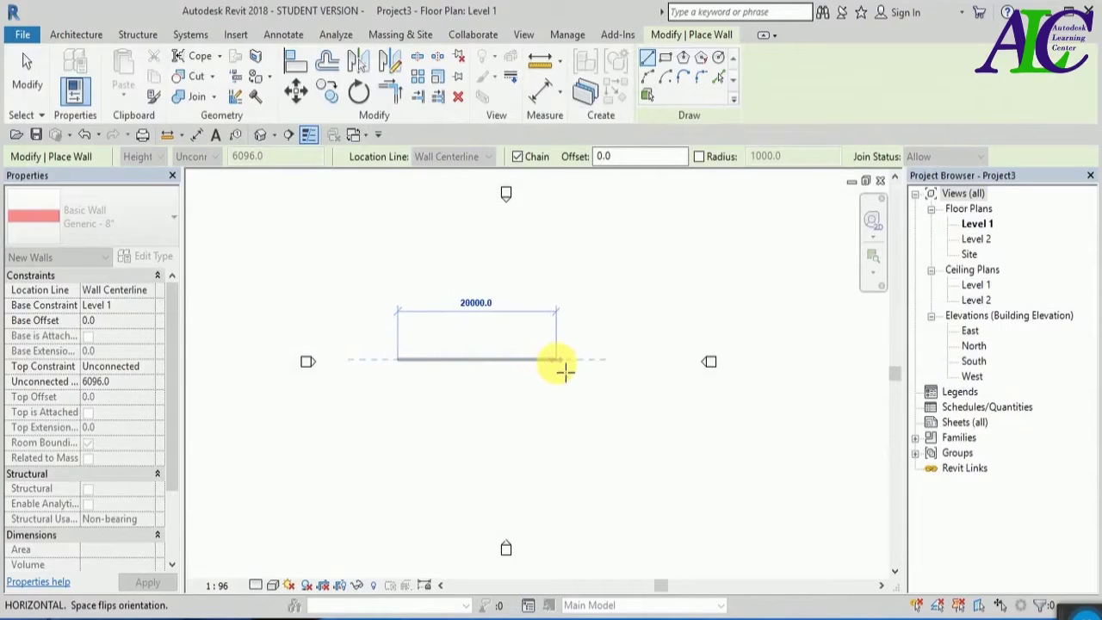
click(562, 366)
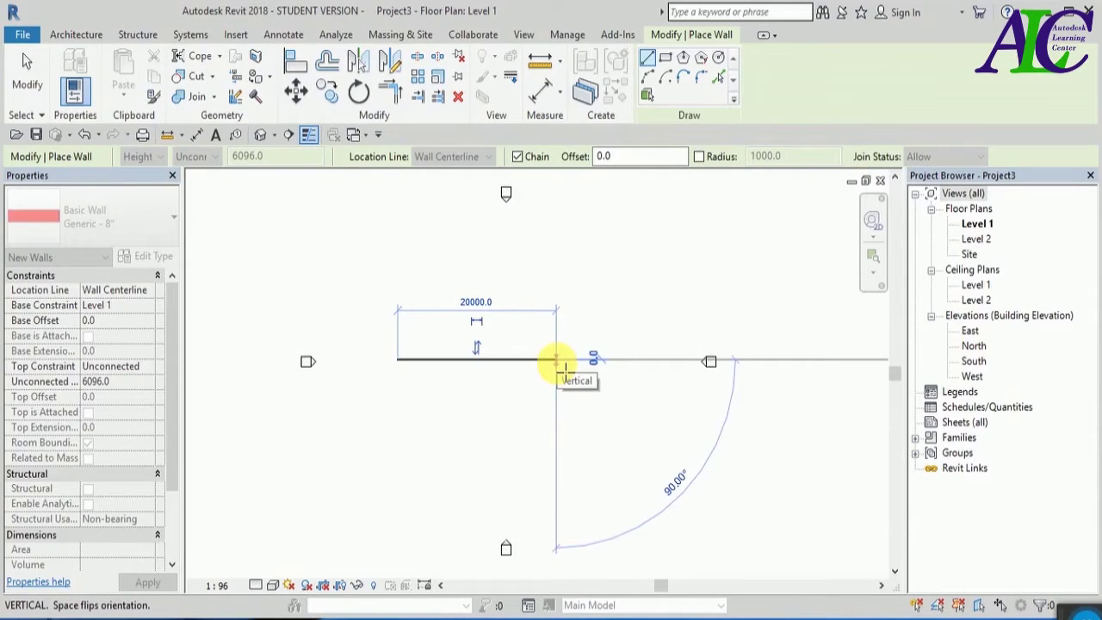
key(Escape)
key(Escape)
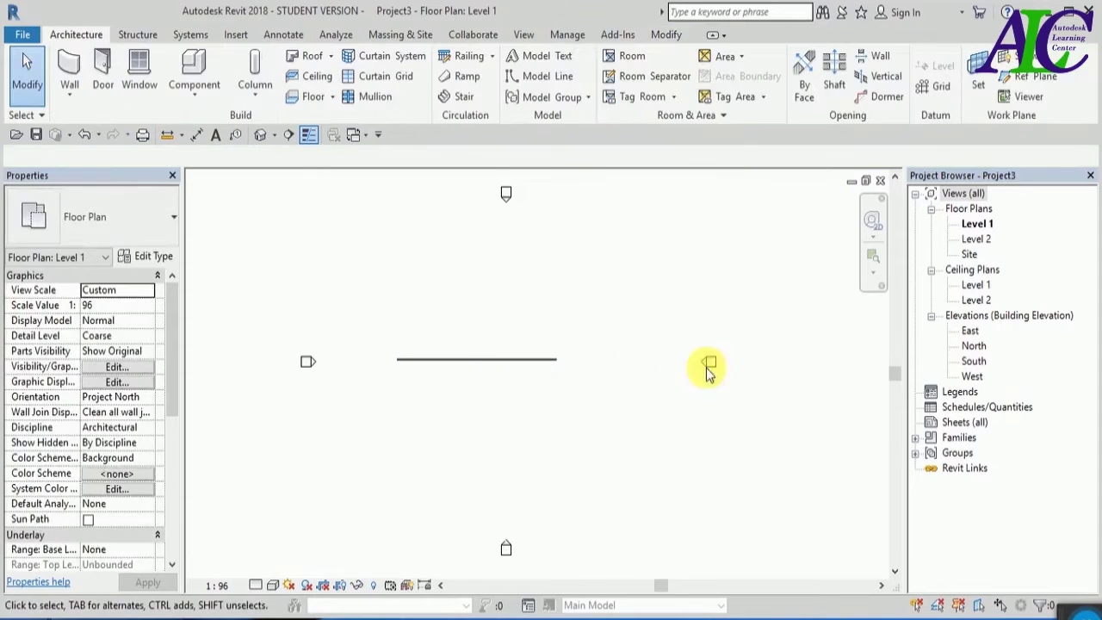
- View the wall in 3D from the FRONT with the Shaded visual style
click(257, 135)
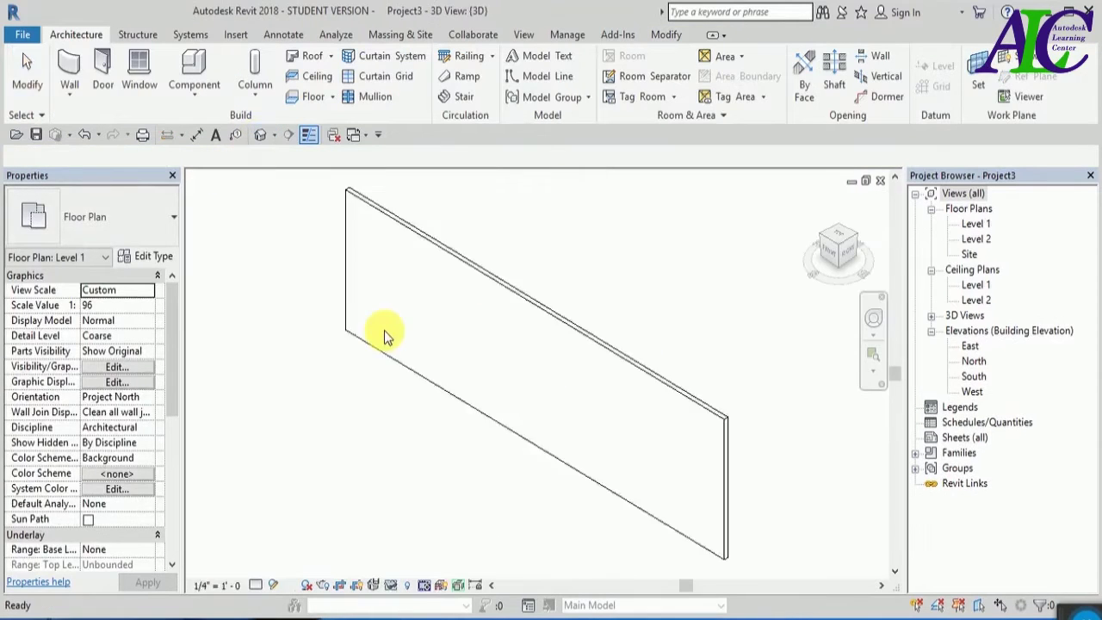
click(826, 272)
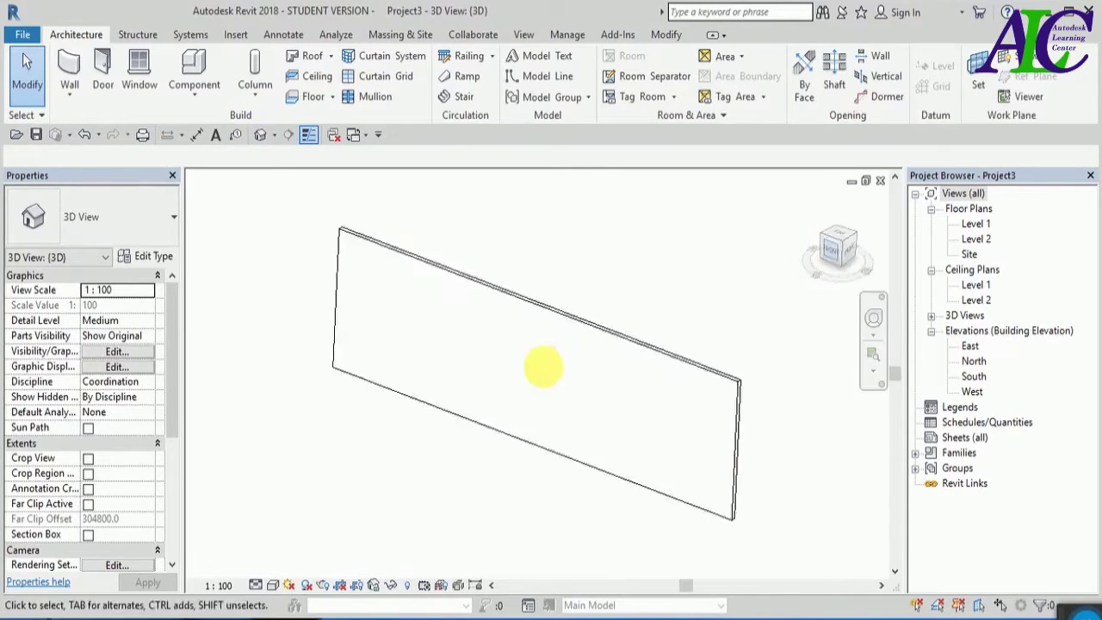
click(271, 587)
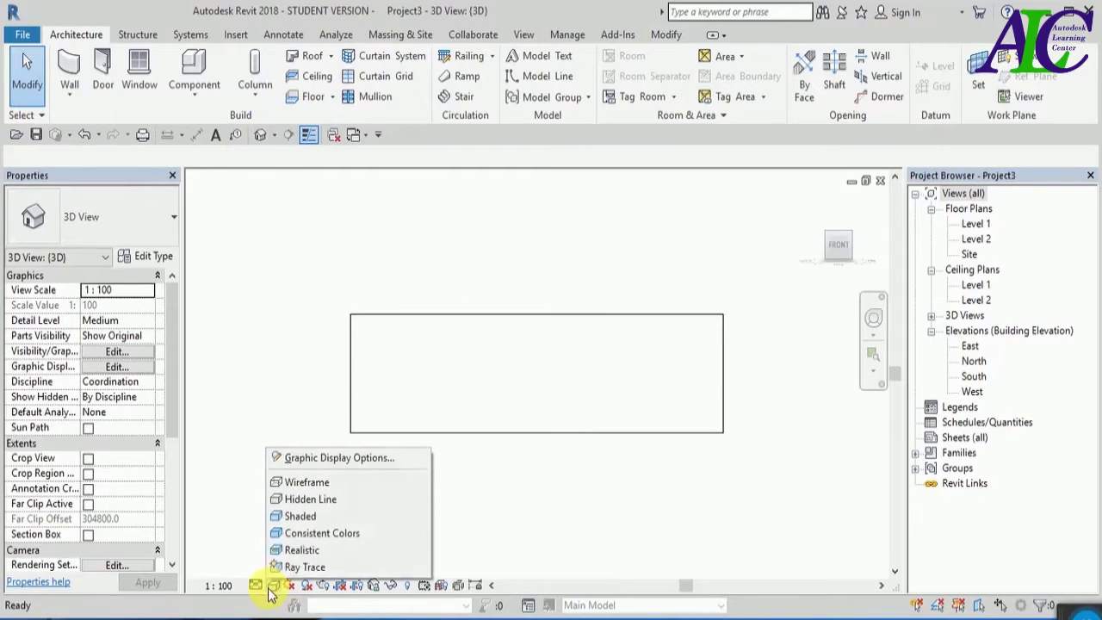
click(303, 551)
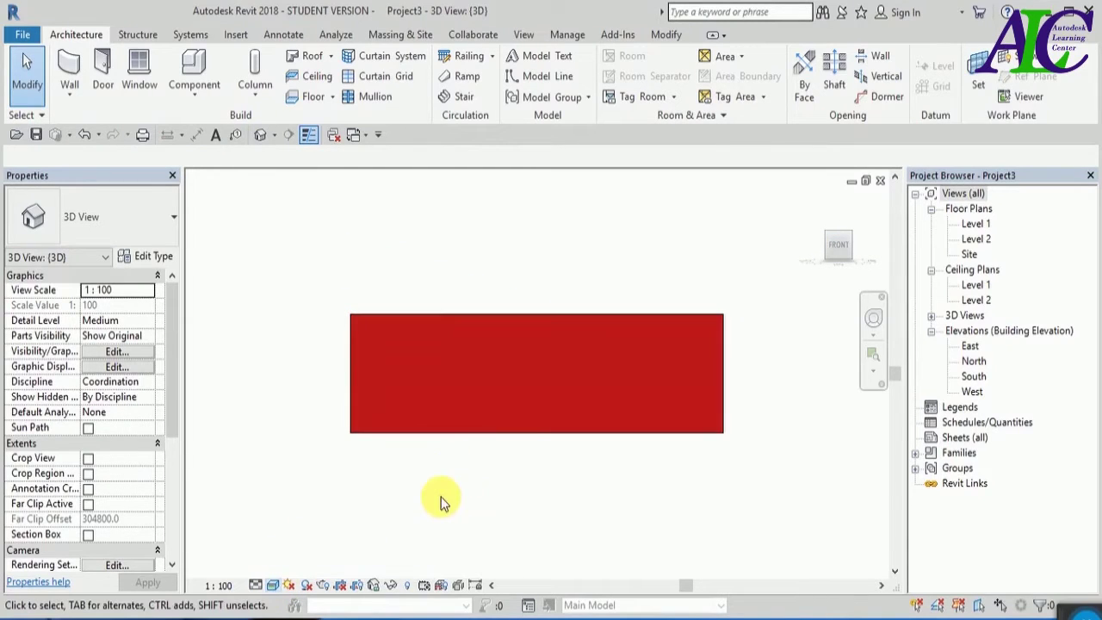
click(197, 105)
- Create in-place Walls family 'Walls 1' and start a void extrusion
click(210, 161)
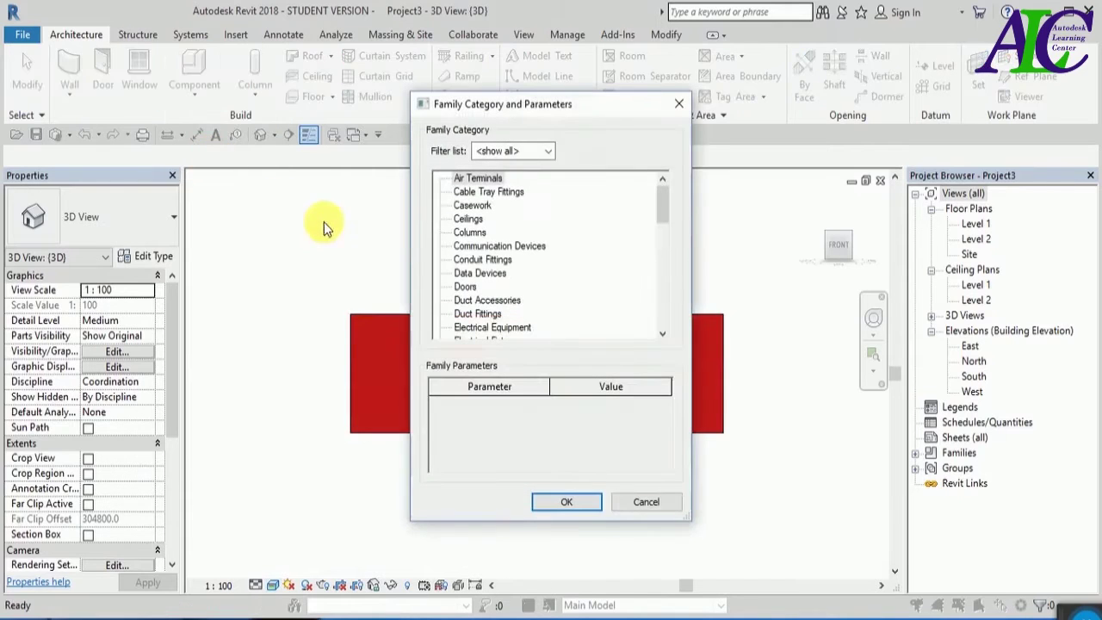
drag(664, 209, 674, 334)
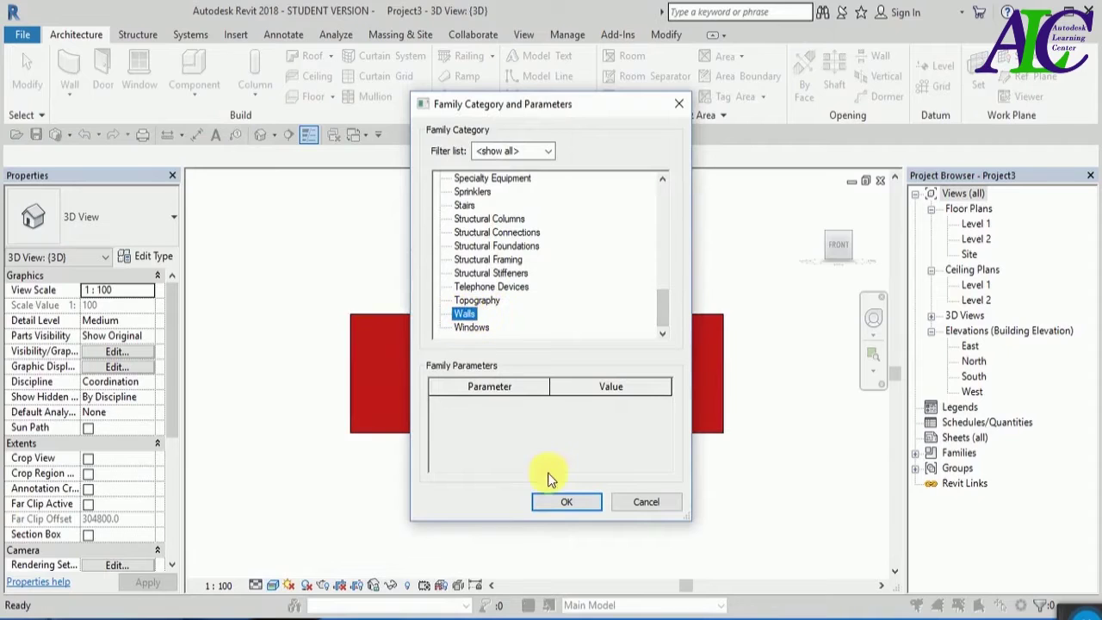
click(563, 502)
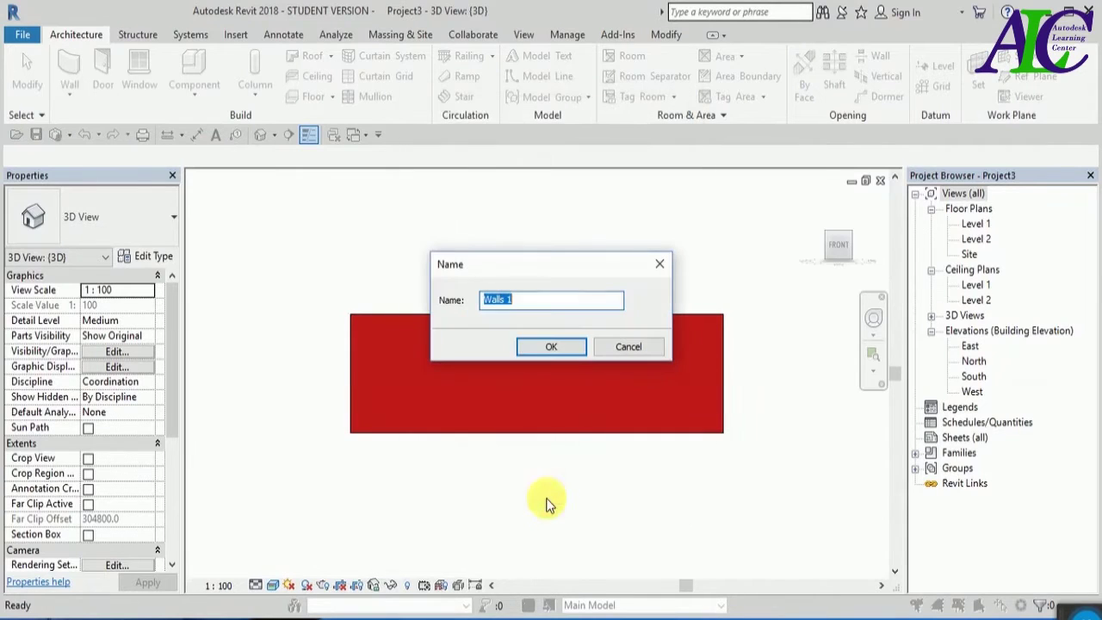
click(571, 353)
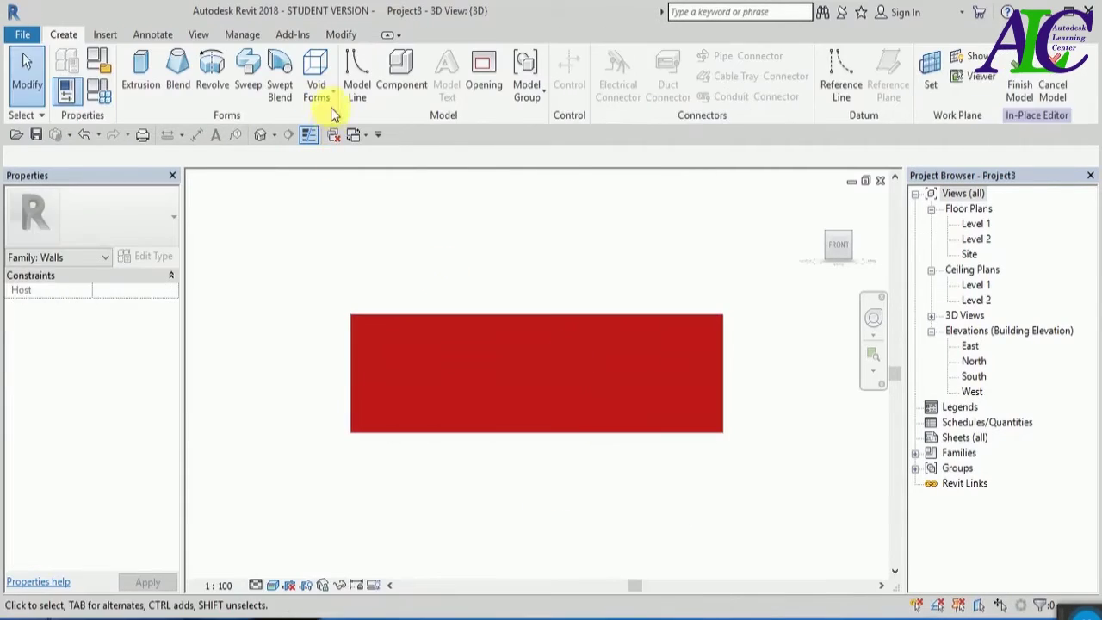
click(331, 101)
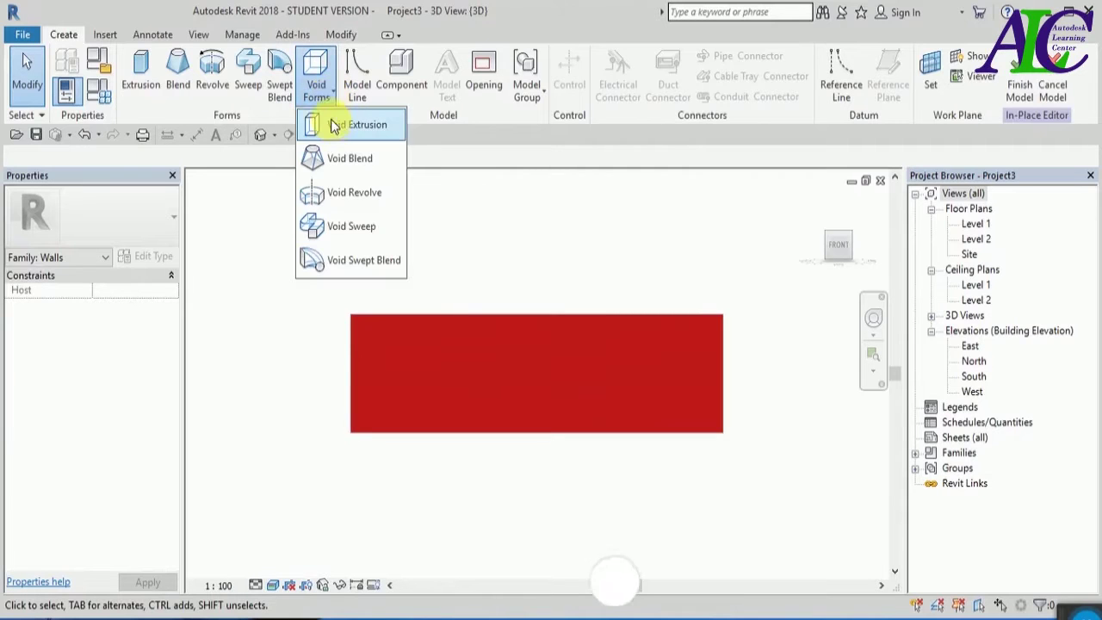
click(330, 186)
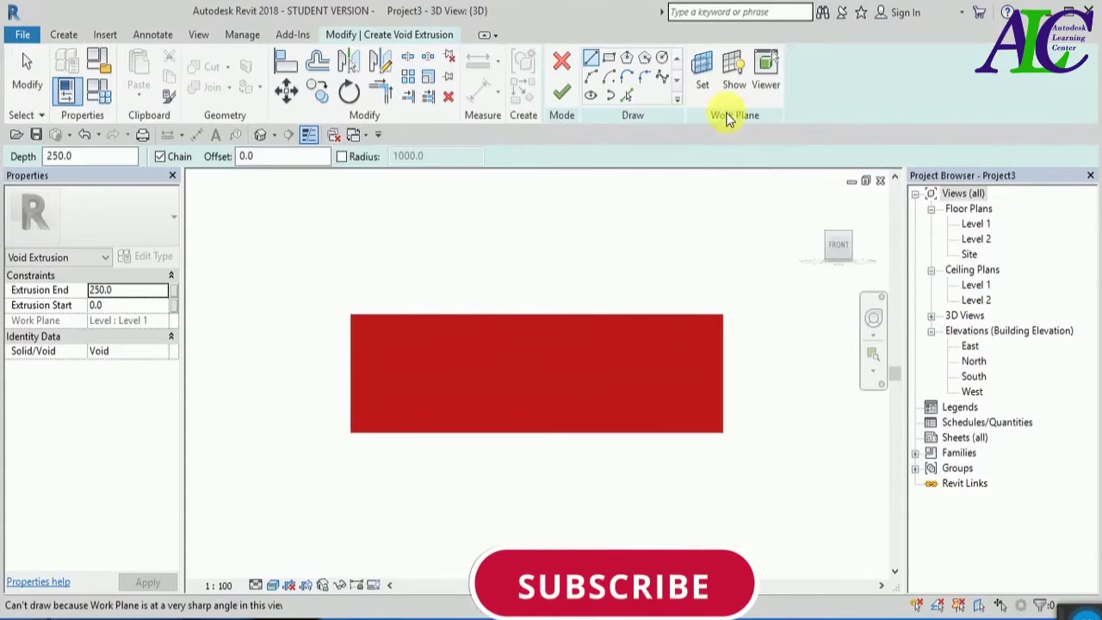
- Set the sketch work plane to the red wall's face
click(701, 73)
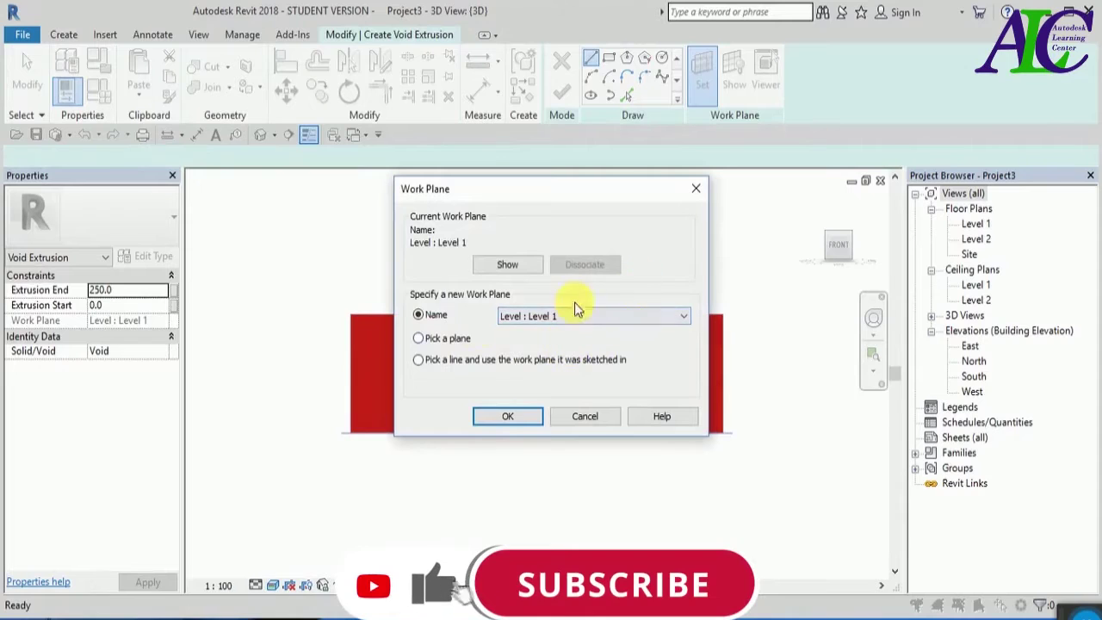
click(448, 339)
click(507, 416)
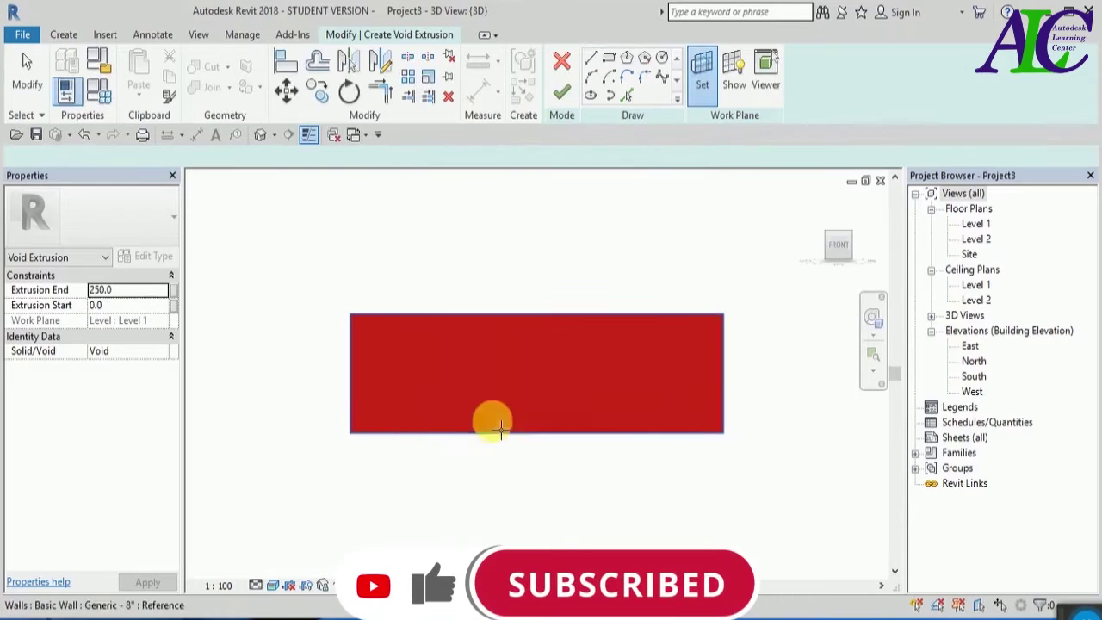
click(566, 353)
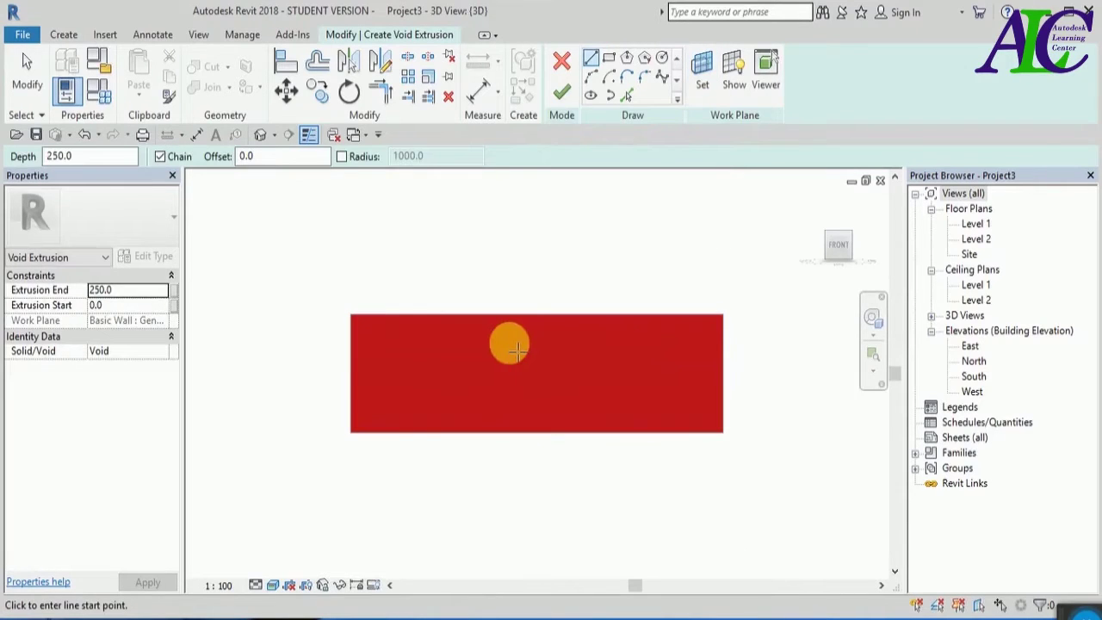
- Sketch a small circle near the wall's top-left corner
click(661, 59)
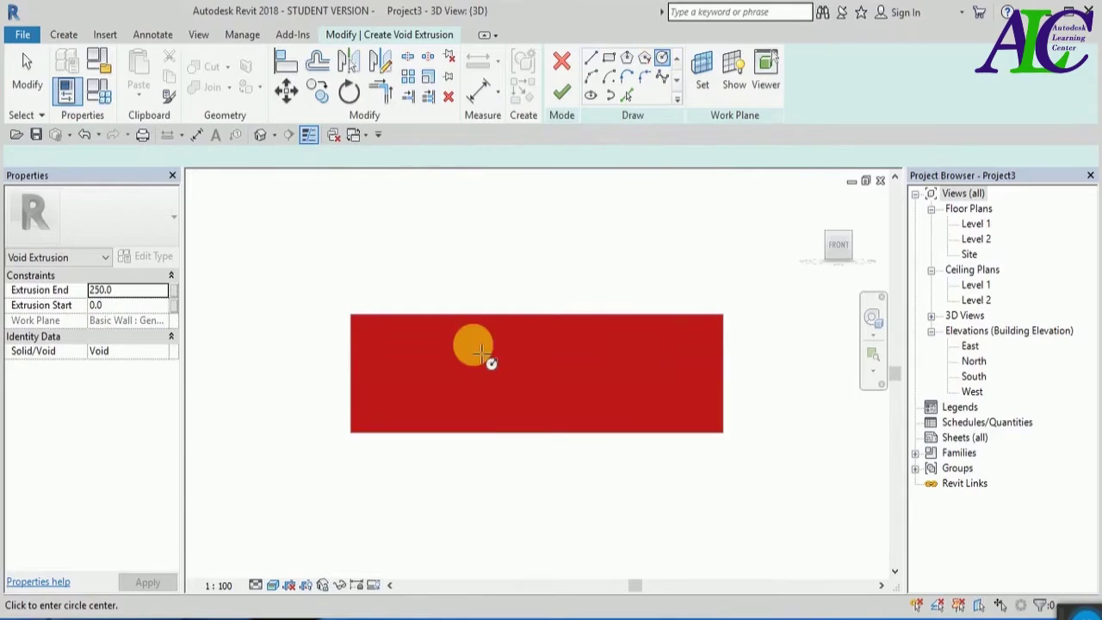
scroll(413, 393, up, 2)
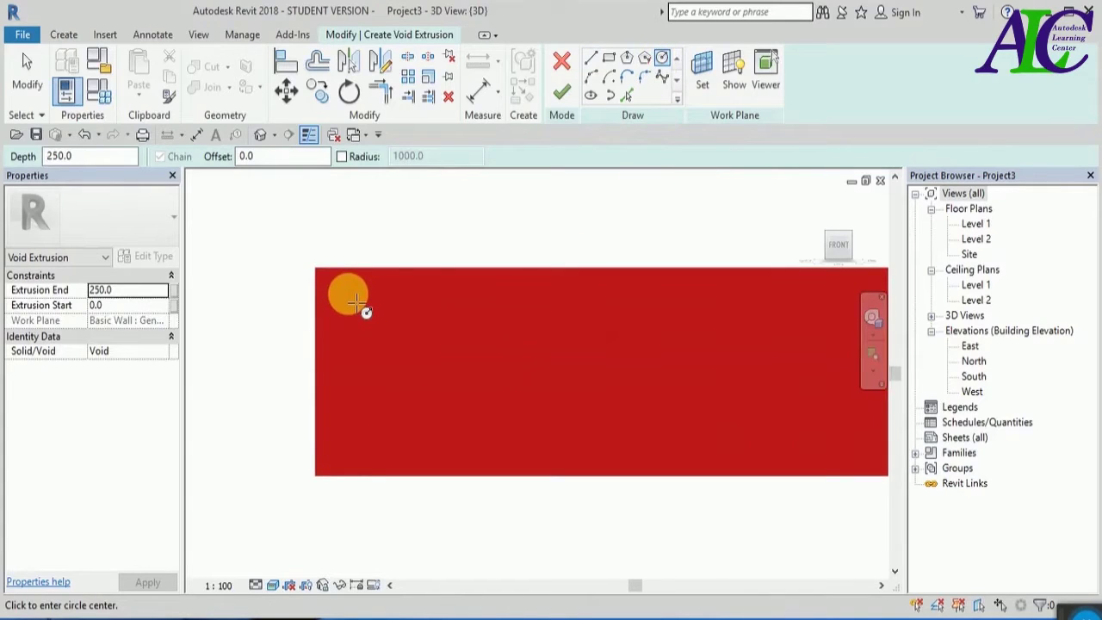
click(347, 300)
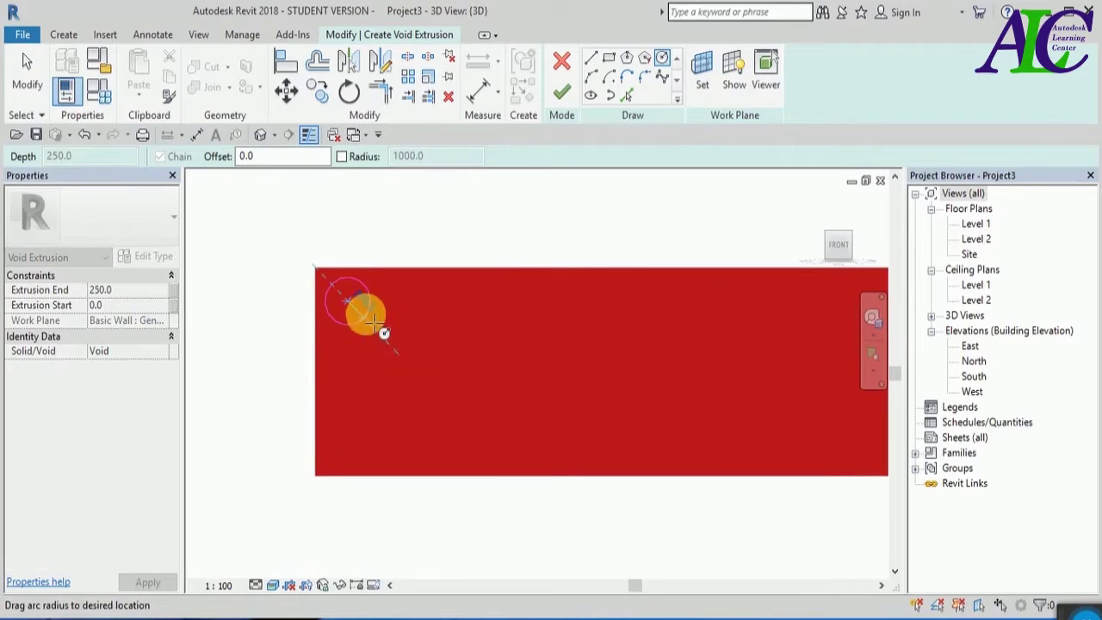
click(375, 322)
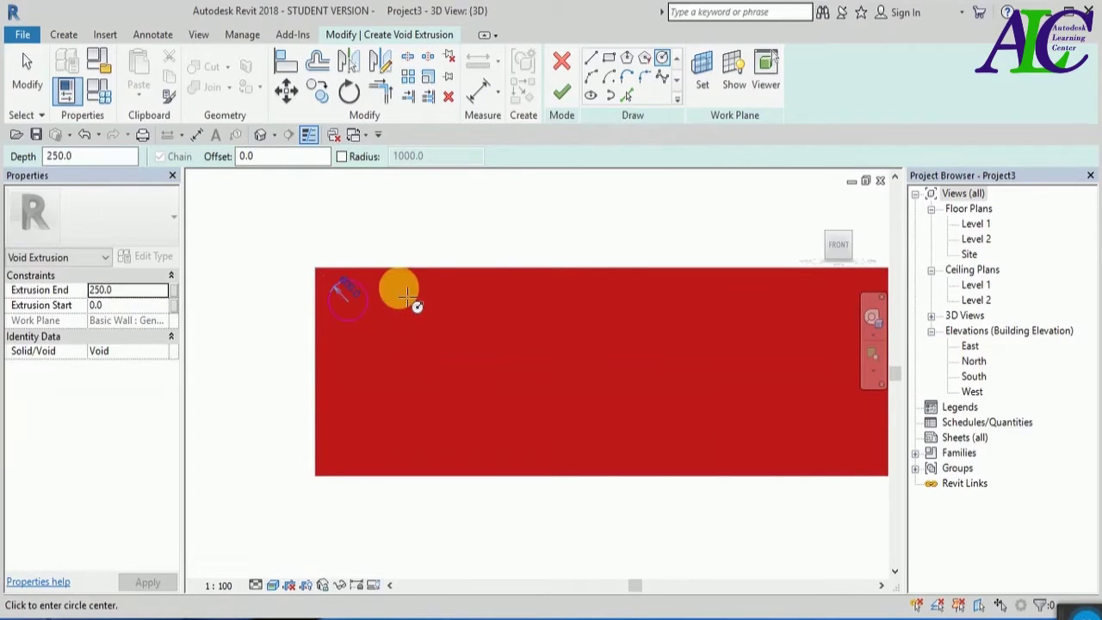
key(Escape)
key(Escape)
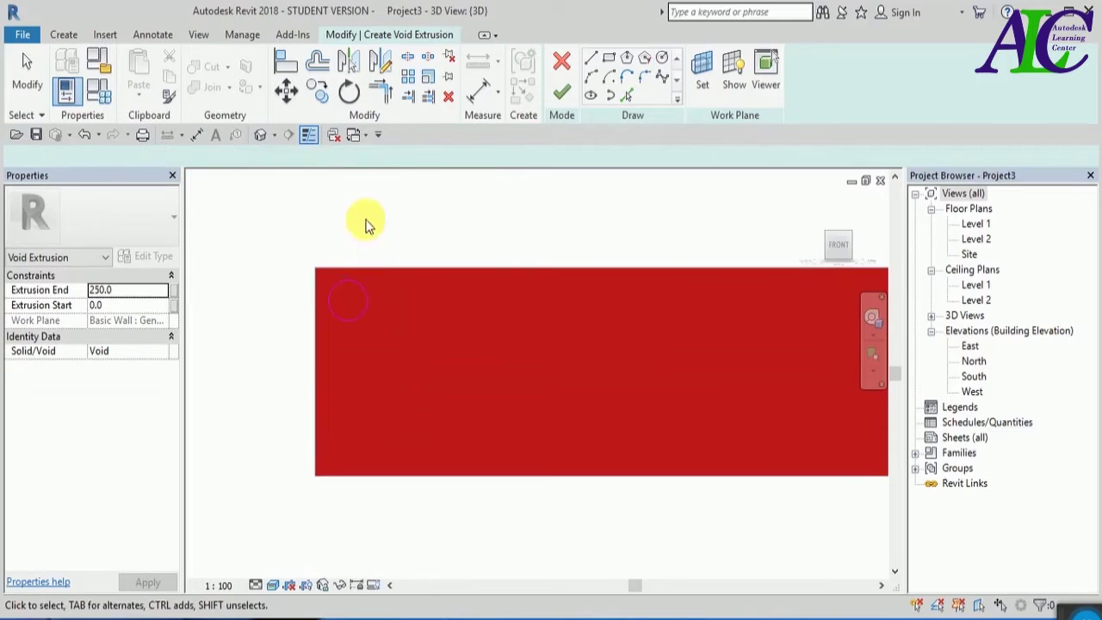
- Start a Copy (CO) and window-select the circle sketch
key(c)
key(o)
drag(303, 274, 395, 363)
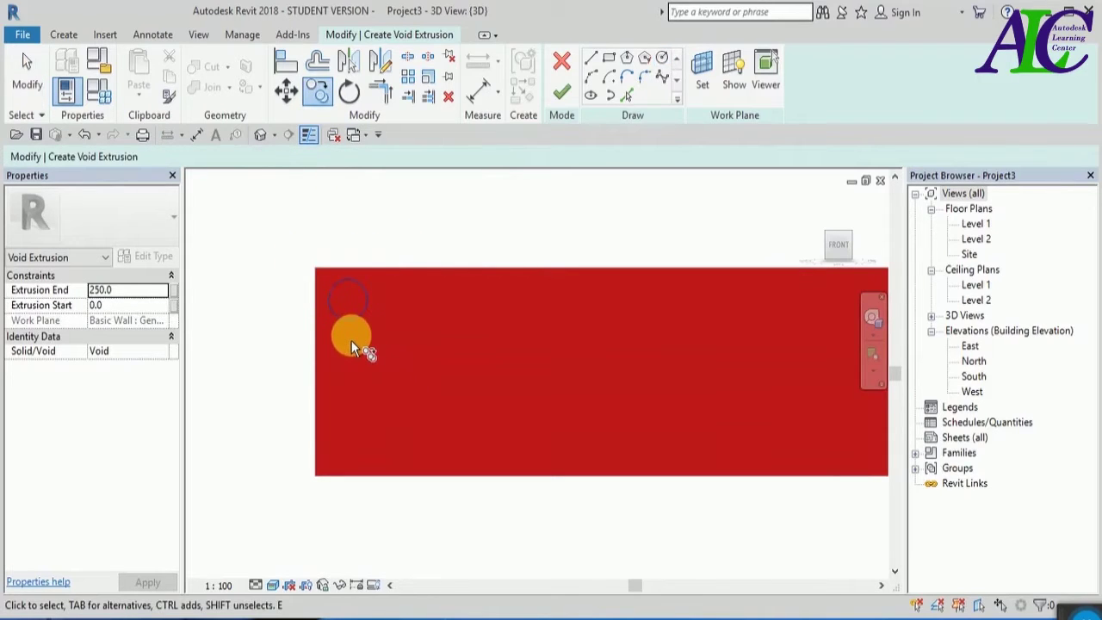
- Copy the circle twice further down the wall's left end, from its top-left corner
key(Return)
click(315, 269)
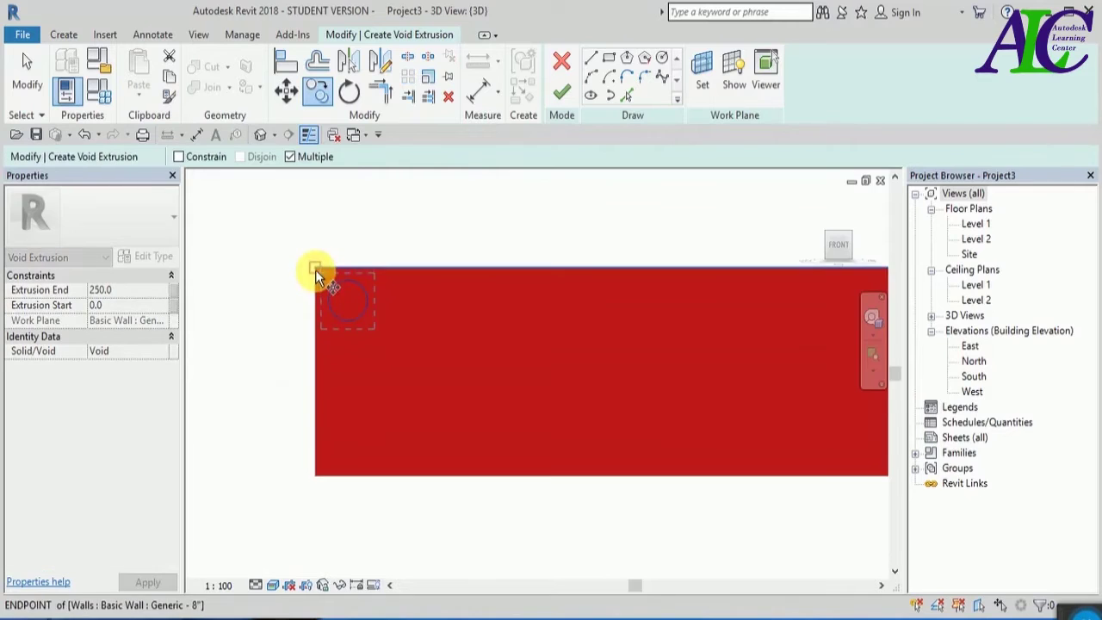
click(316, 357)
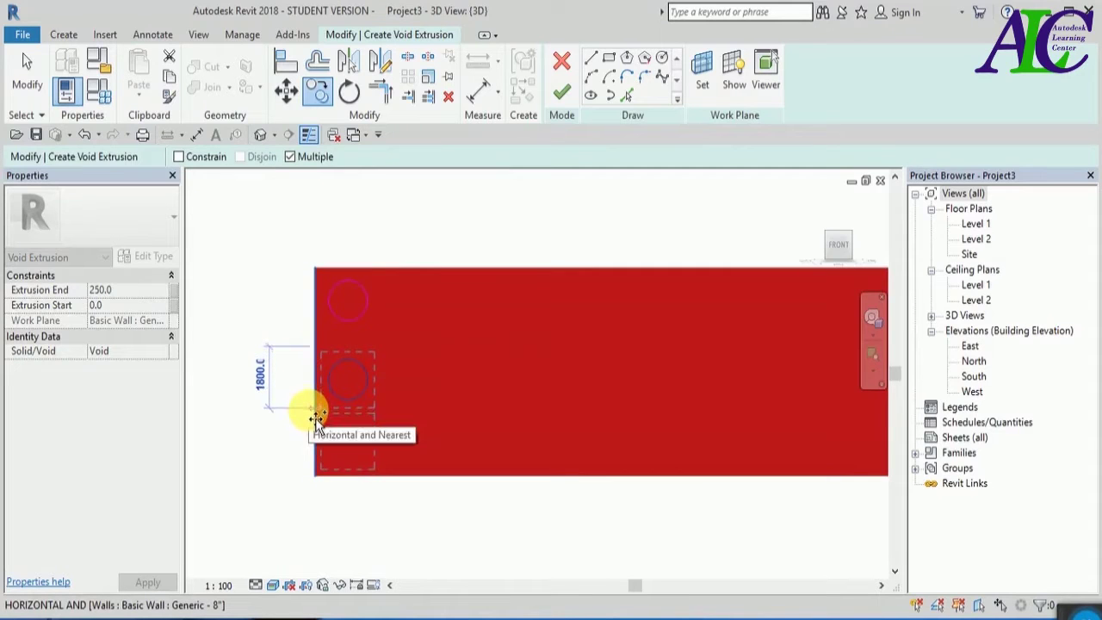
click(315, 417)
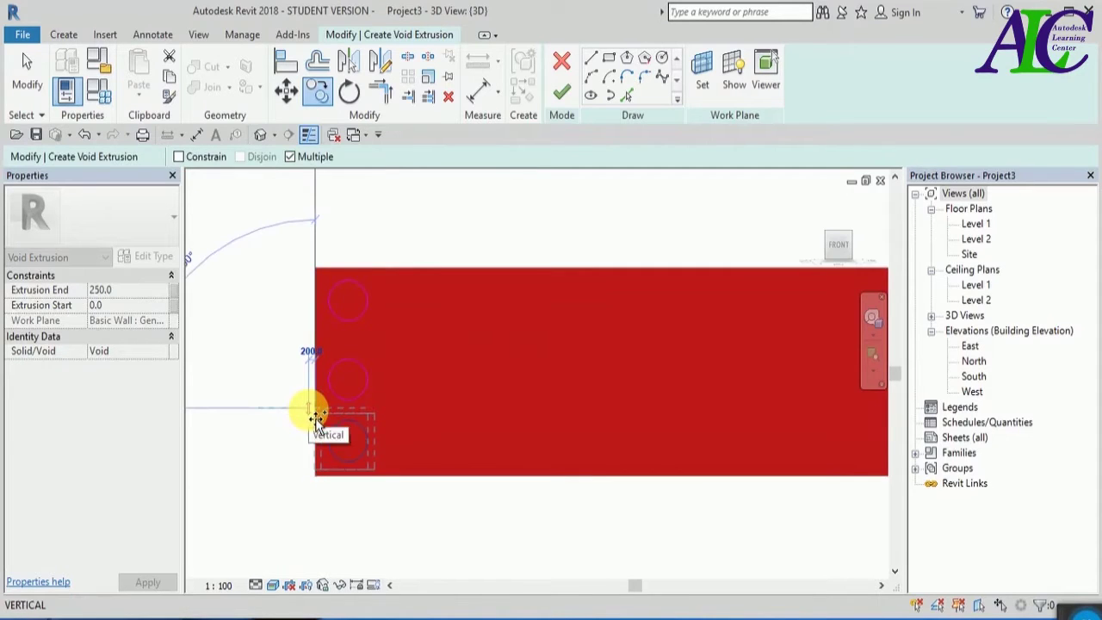
key(Escape)
- Move the middle circle slightly up so it lines up with the others
scroll(357, 351, up, 2)
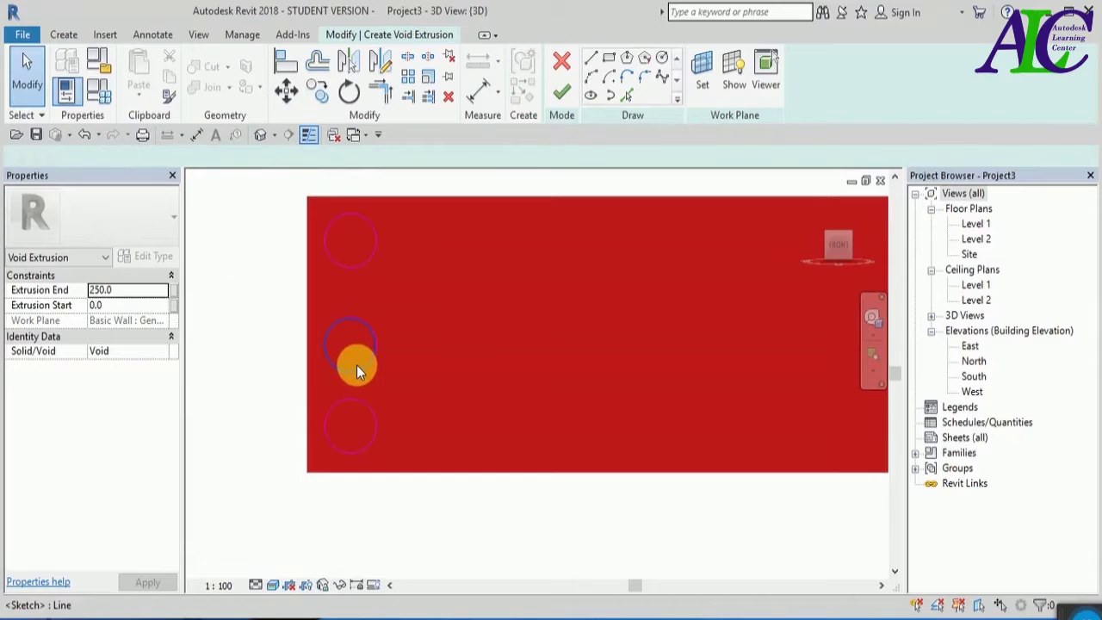
click(356, 365)
click(286, 93)
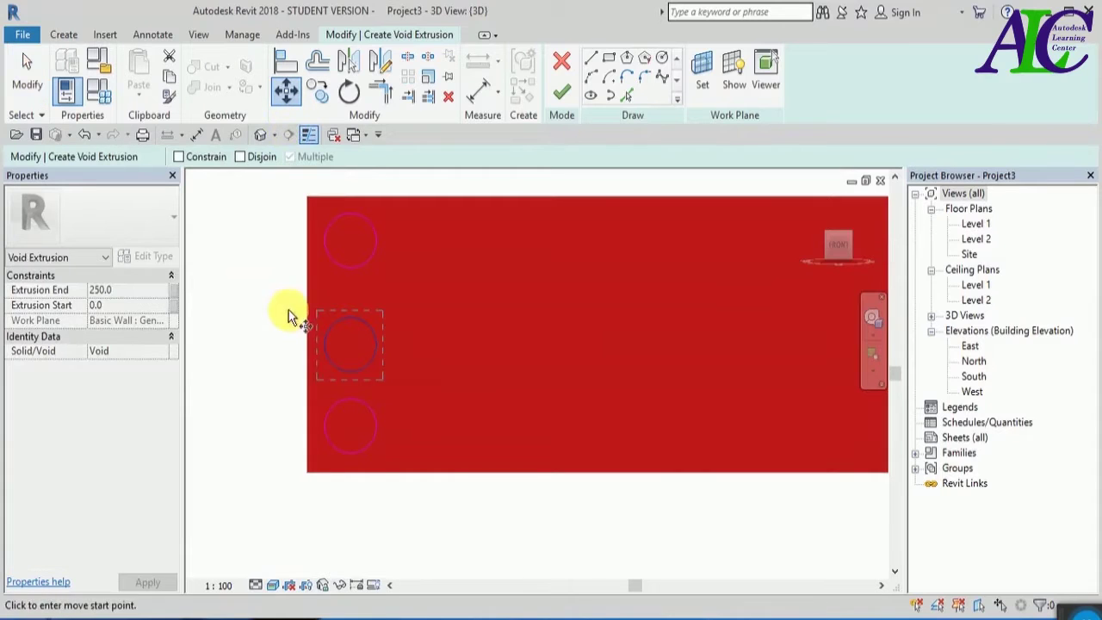
click(345, 342)
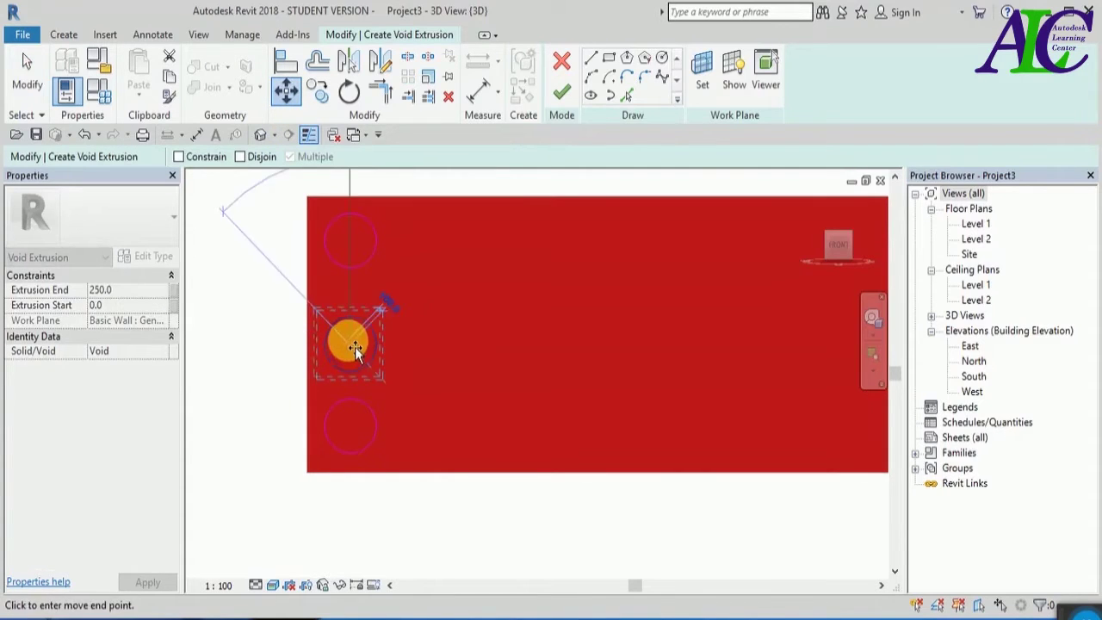
click(349, 328)
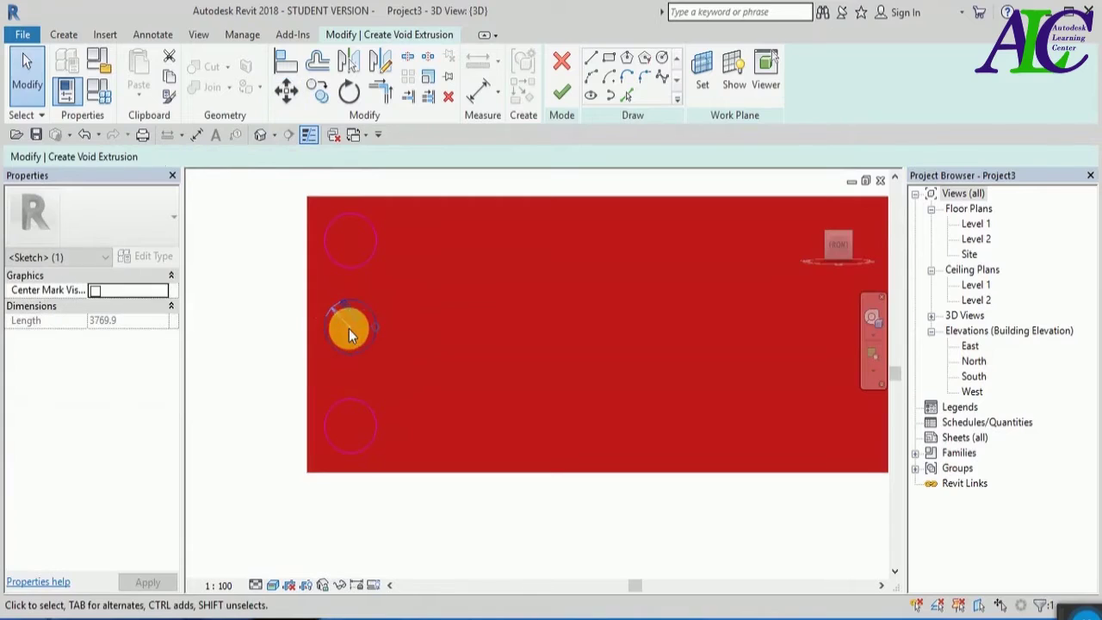
click(274, 359)
- Select all three sketch circles and start a multiple copy
shift+middle_drag(266, 369, 263, 375)
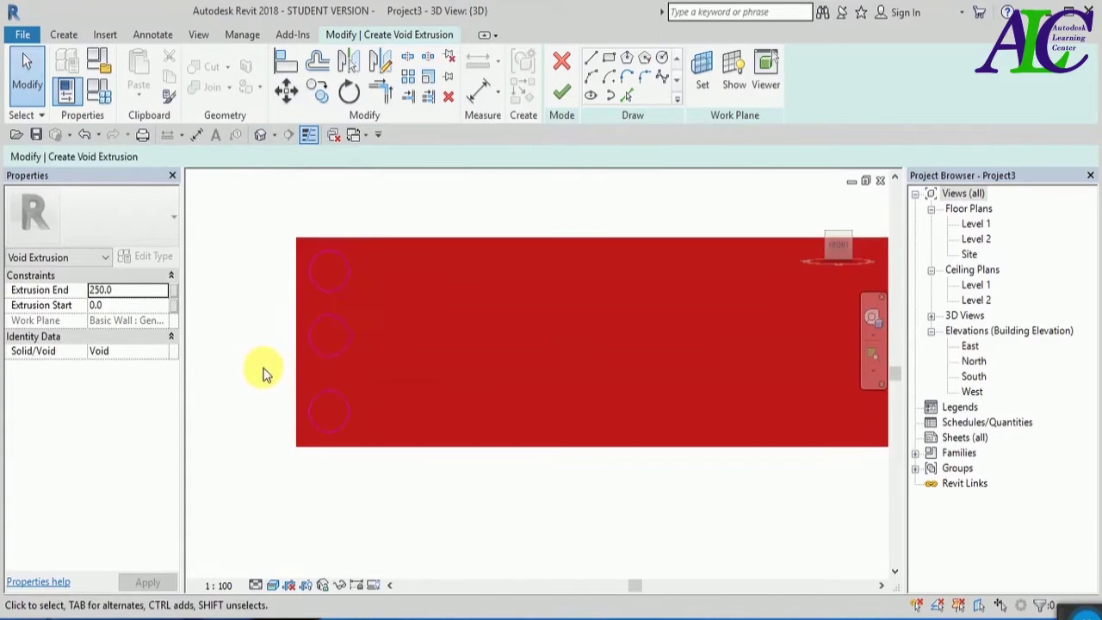
drag(406, 499, 405, 499)
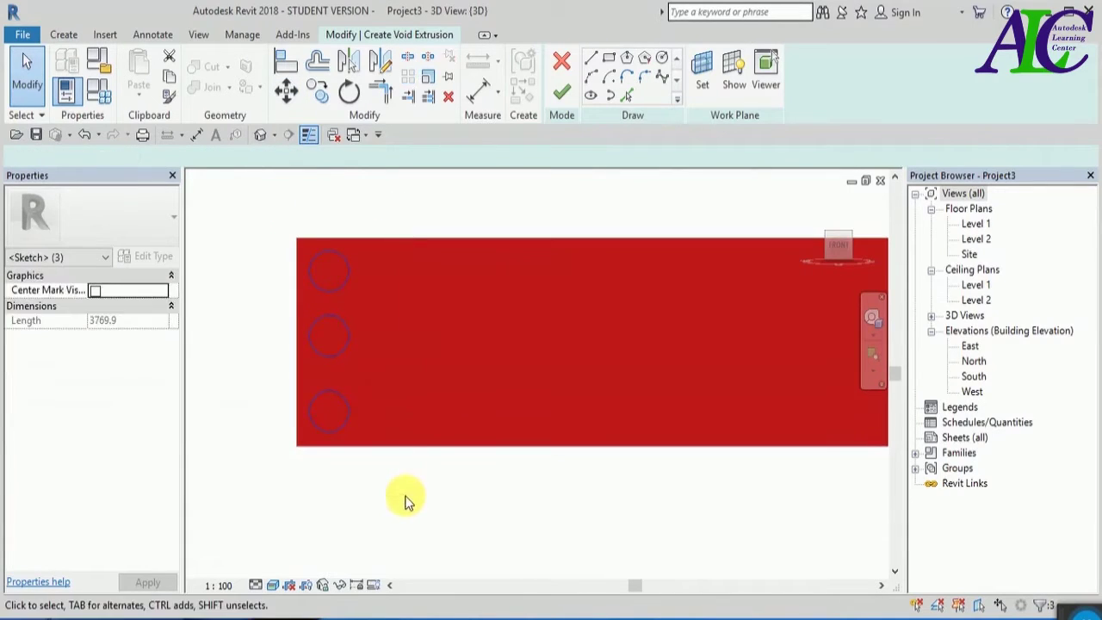
click(316, 94)
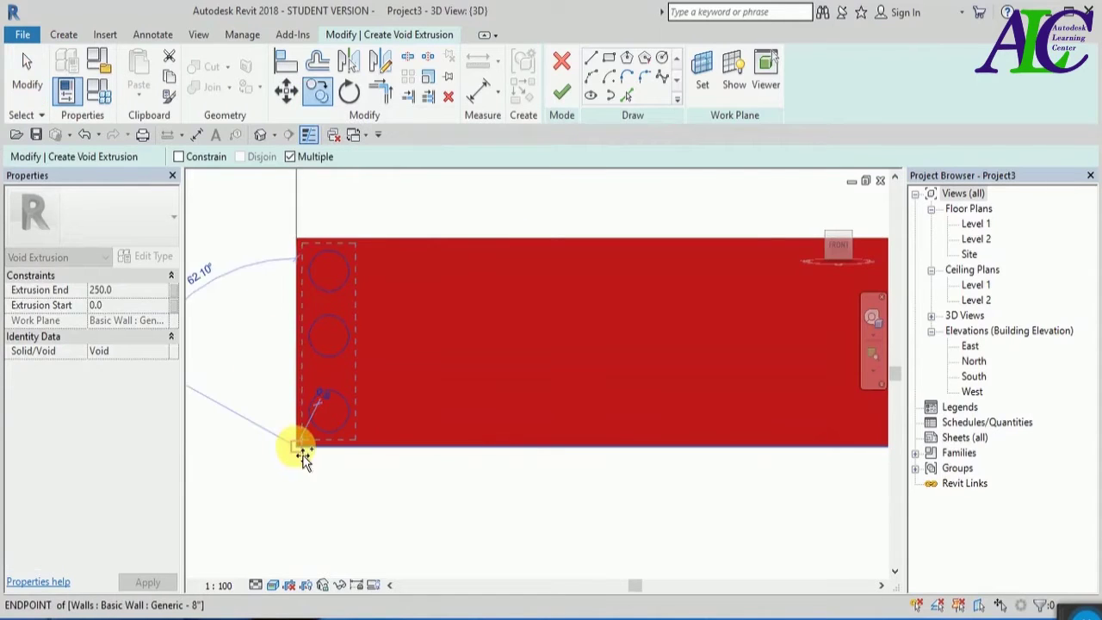
- Copy the three-circle column repeatedly to the right at 2500 spacing along the wall
scroll(303, 456, down, 2)
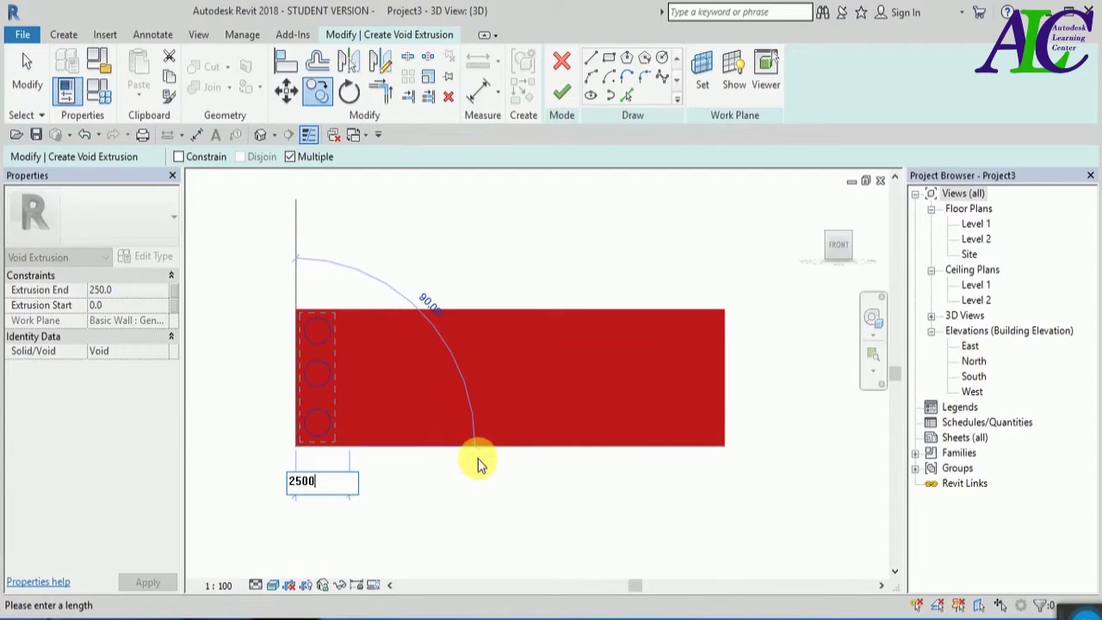
key(Return)
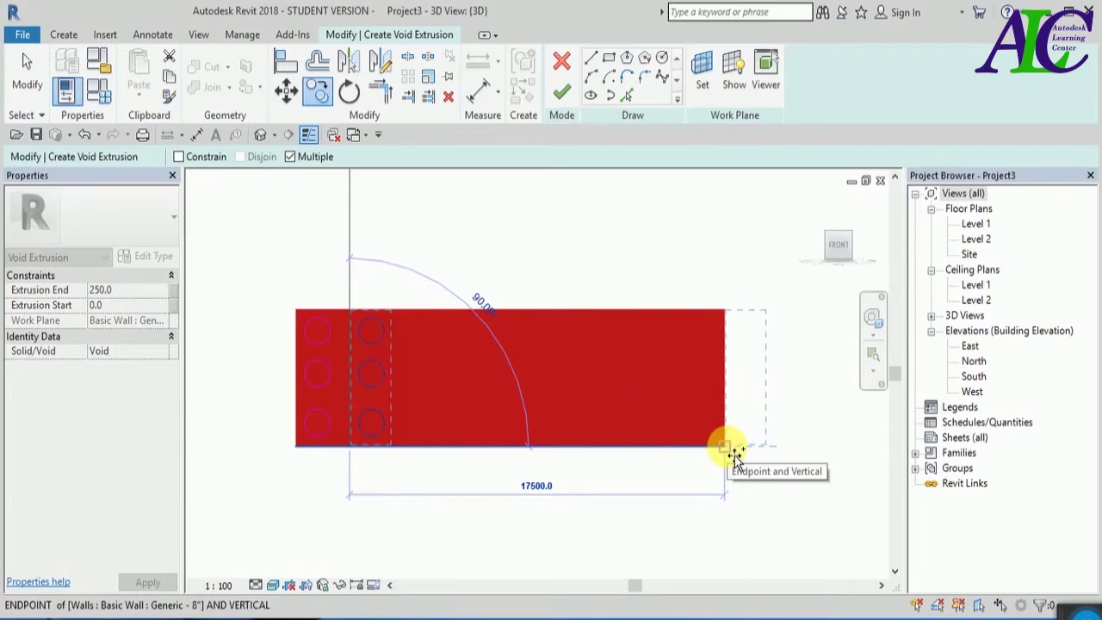
text(2500)
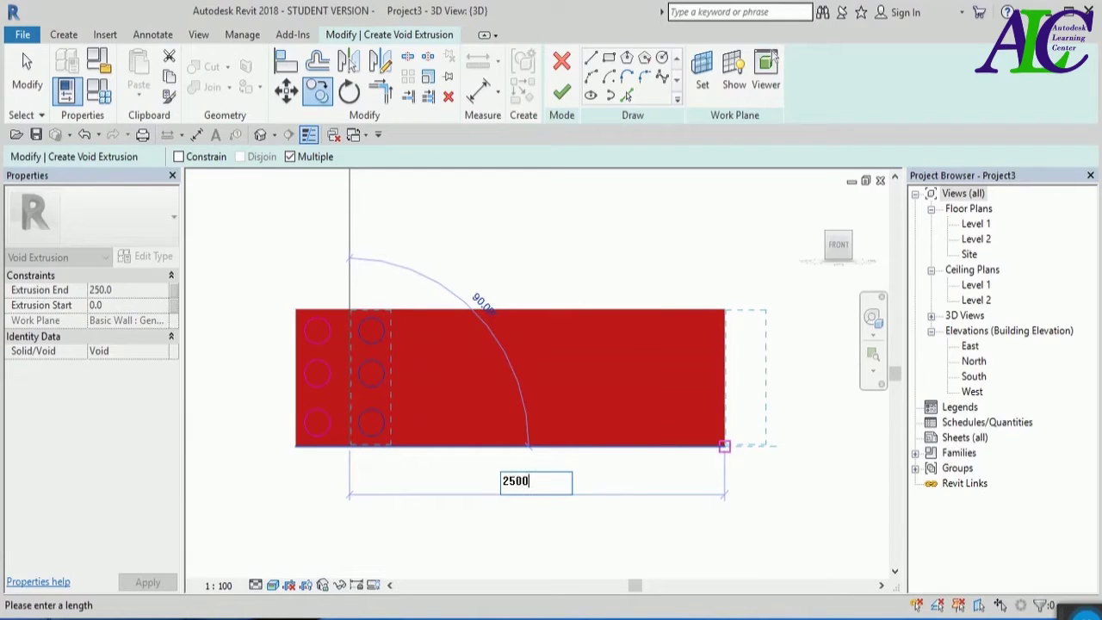
key(Return)
text(25)
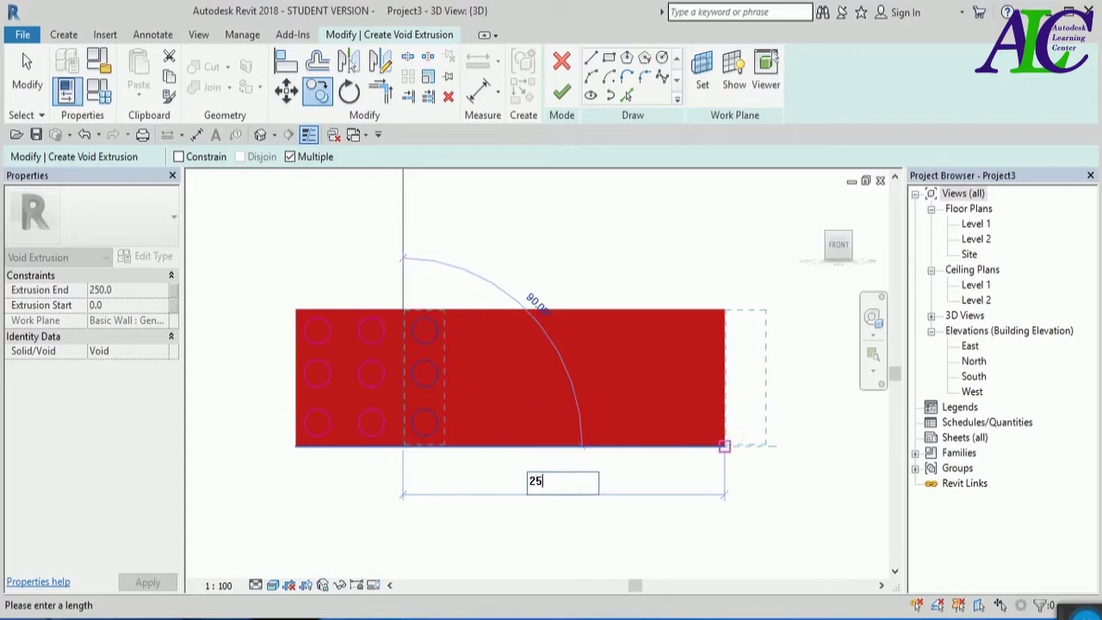
text(00)
key(Return)
text(250.0)
key(Return)
text(2500)
key(Return)
text(2500)
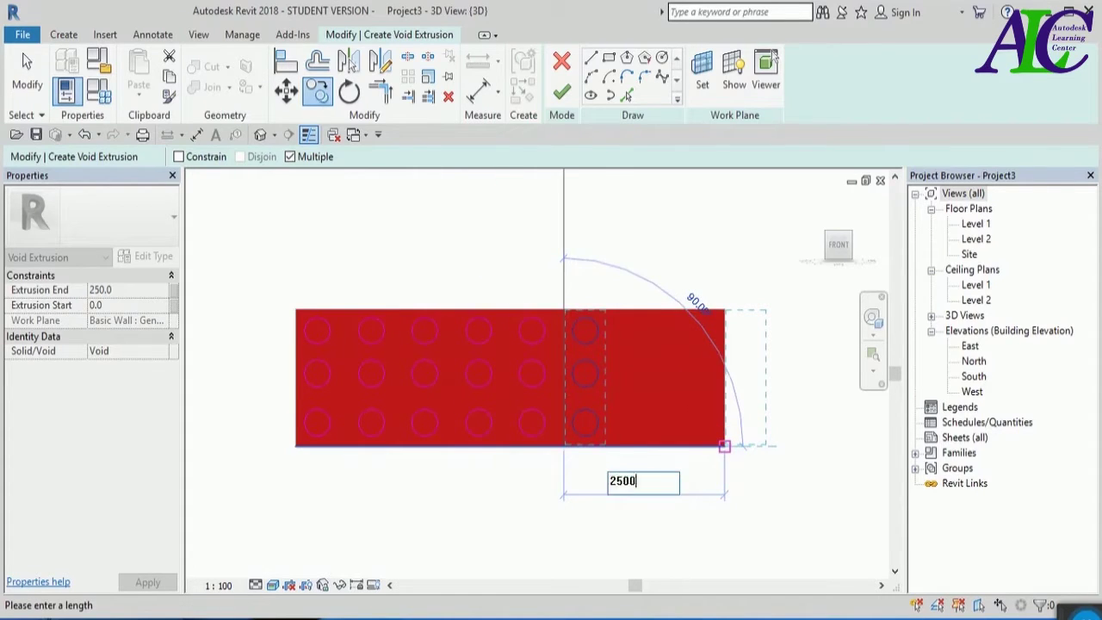
key(Return)
text(2500)
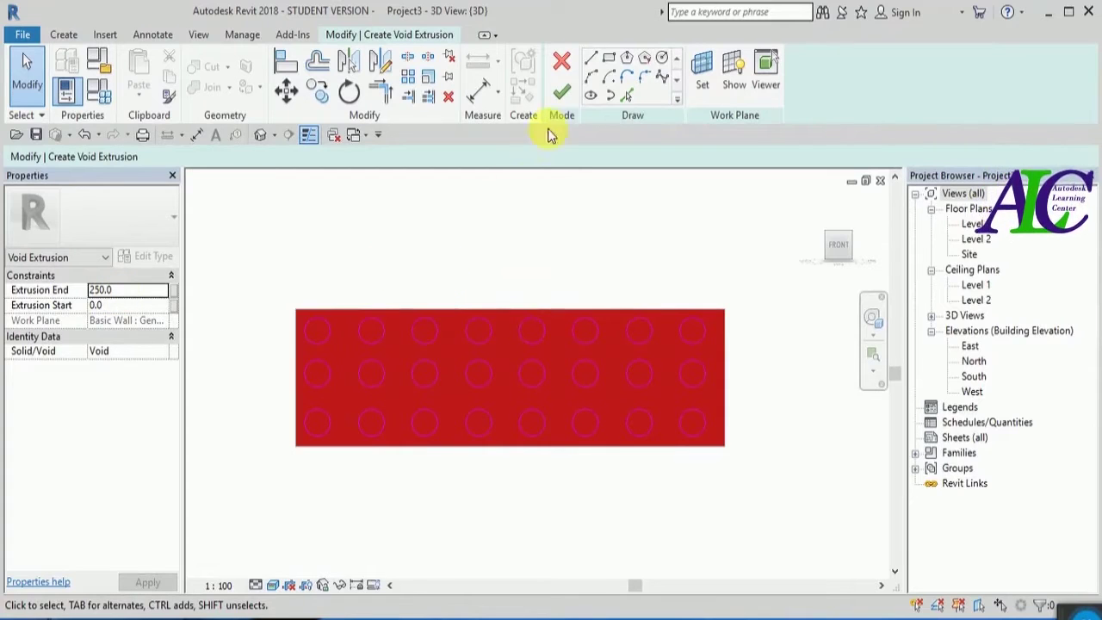
- Finish the void extrusion and use Cut Geometry on the wall with the void to make the holes
click(561, 93)
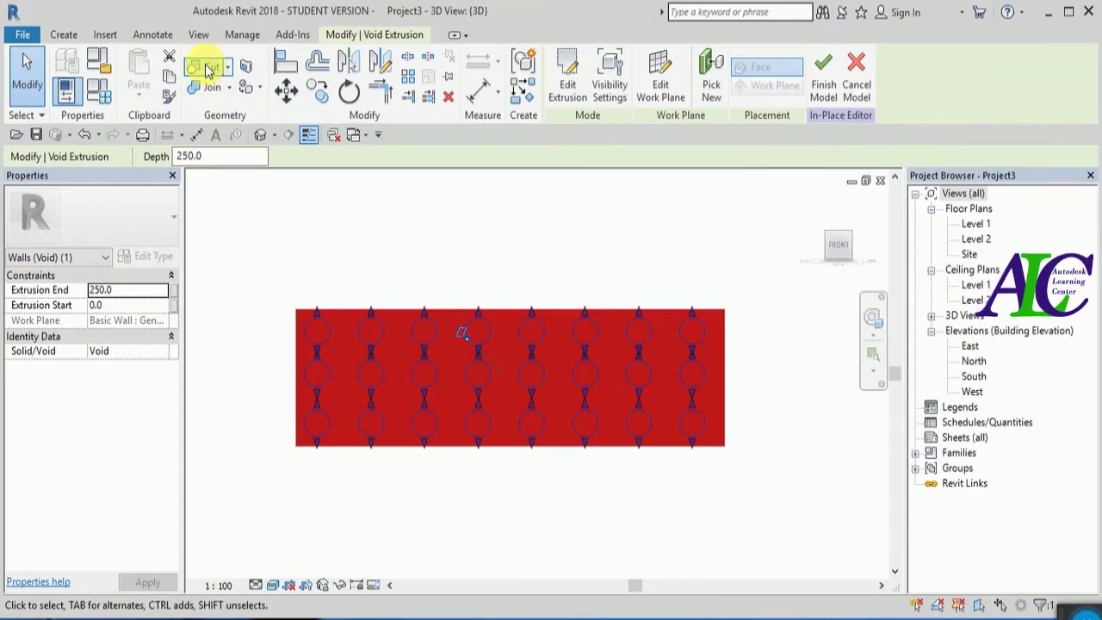
click(206, 69)
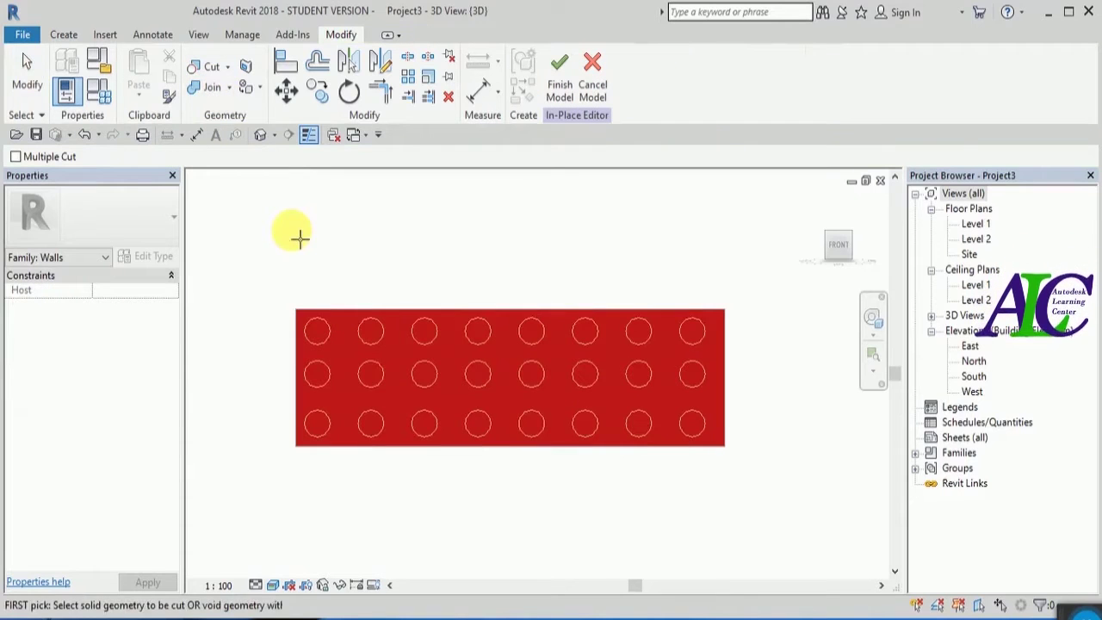
click(353, 336)
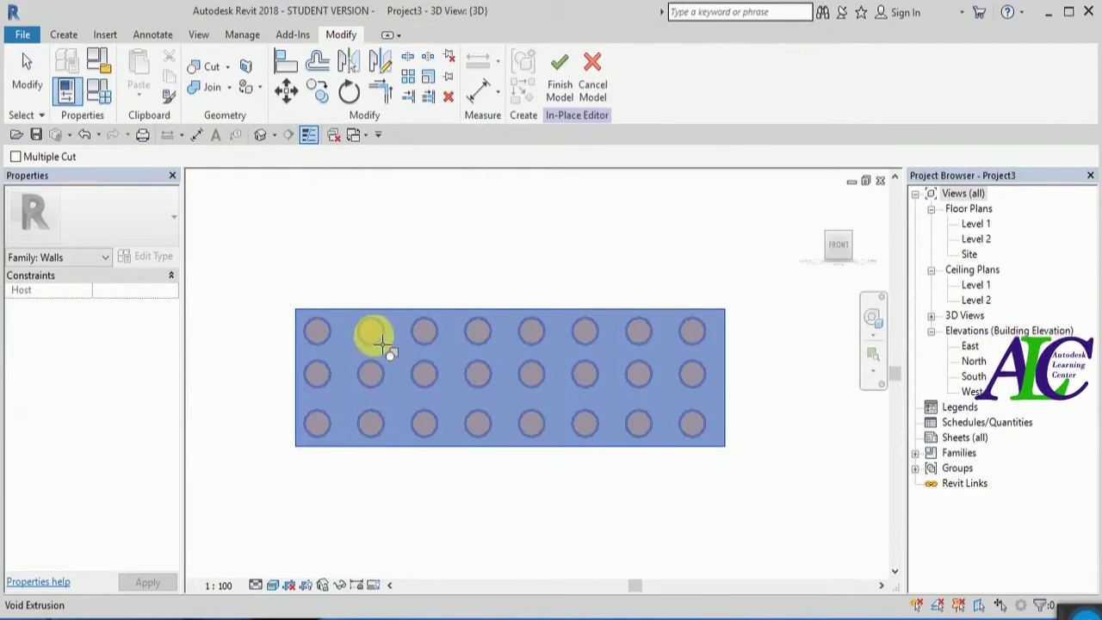
click(381, 342)
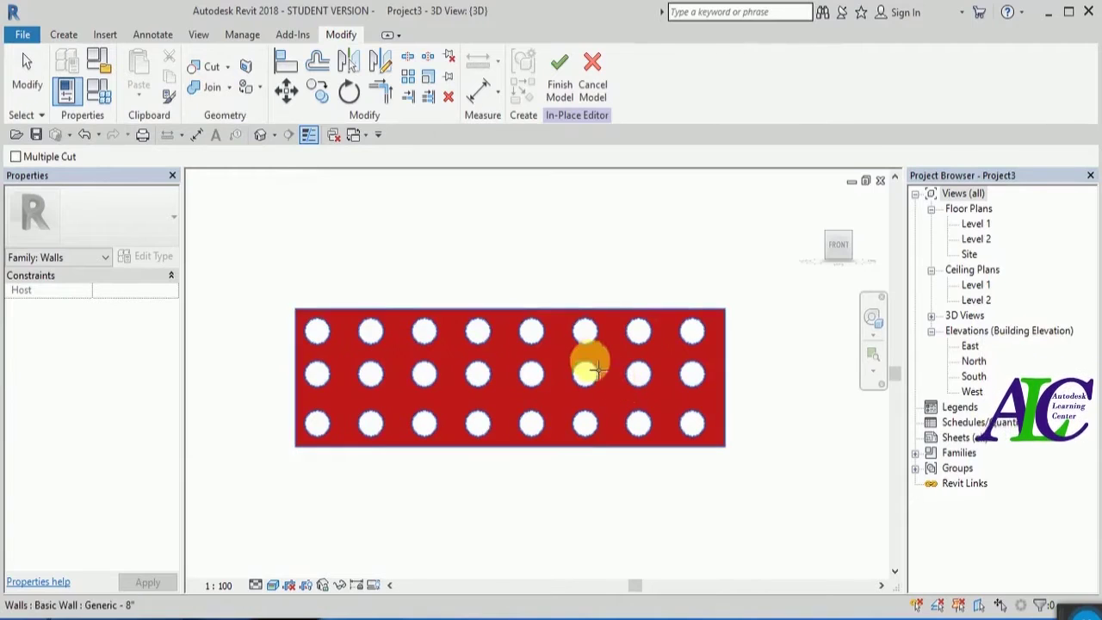
scroll(572, 352, down, 2)
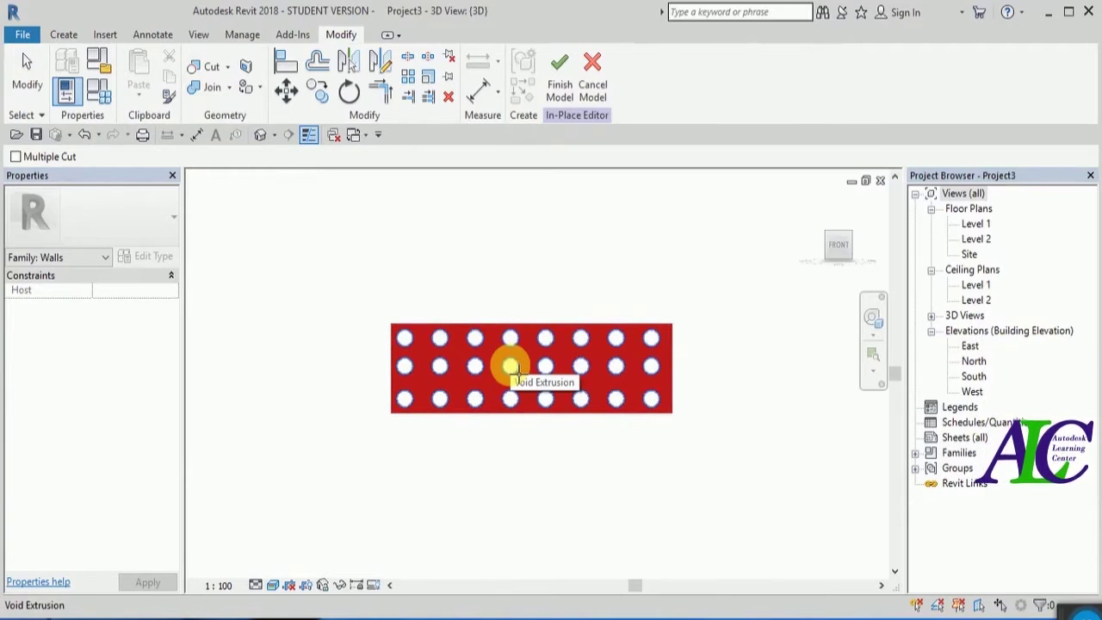
key(Escape)
- Switch the Level 1 plan's visual style to Hidden Line
shift+middle_drag(389, 428, 511, 475)
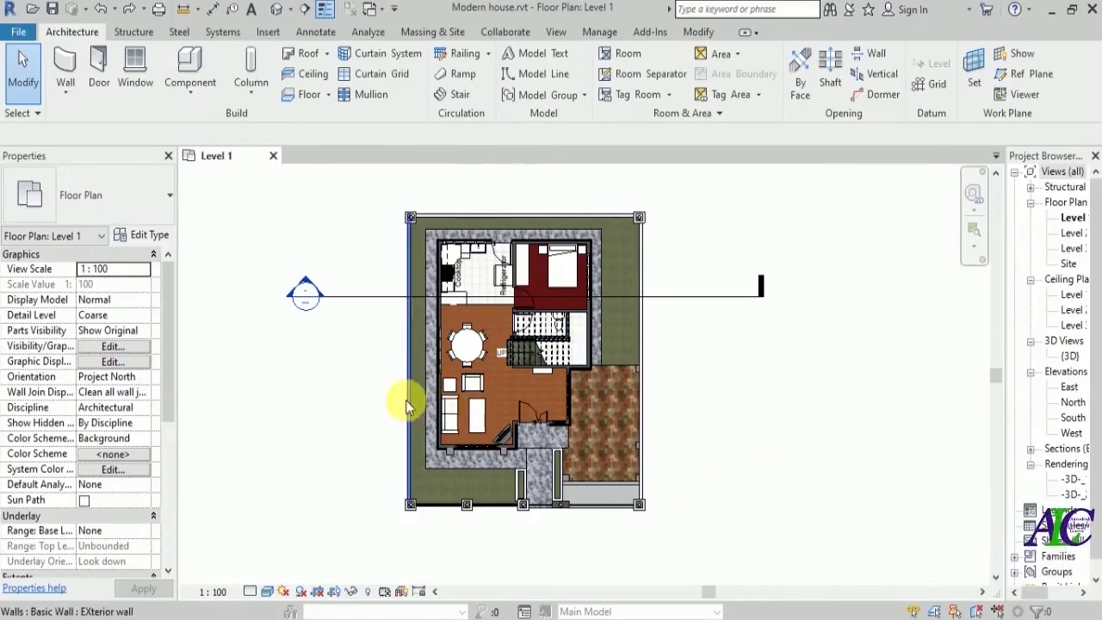
scroll(417, 397, up, 2)
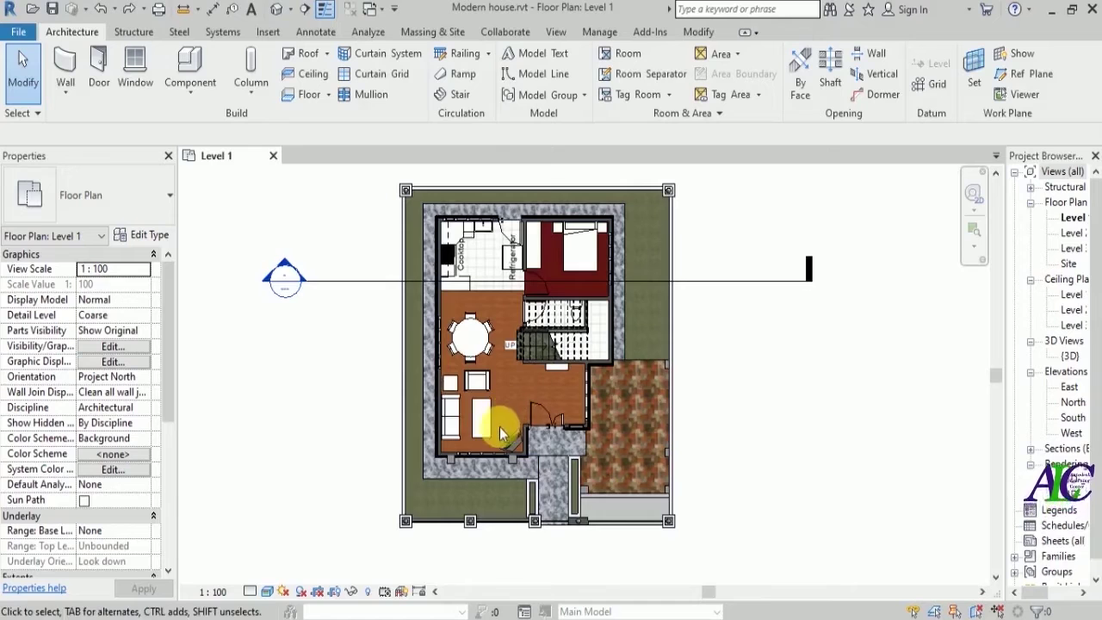
scroll(503, 433, up, 1)
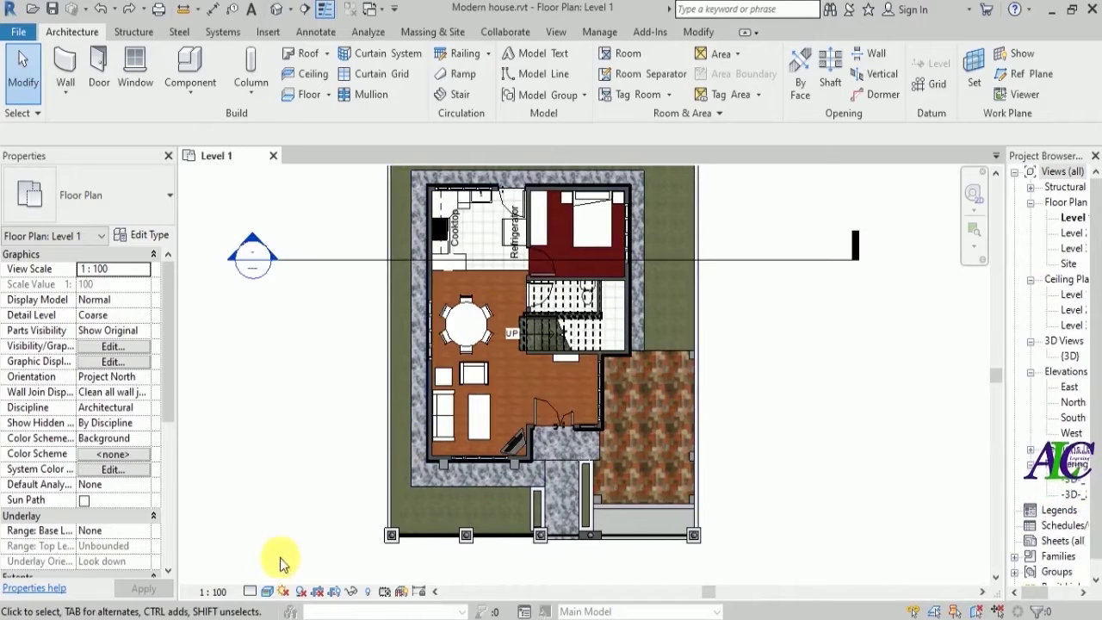
click(267, 593)
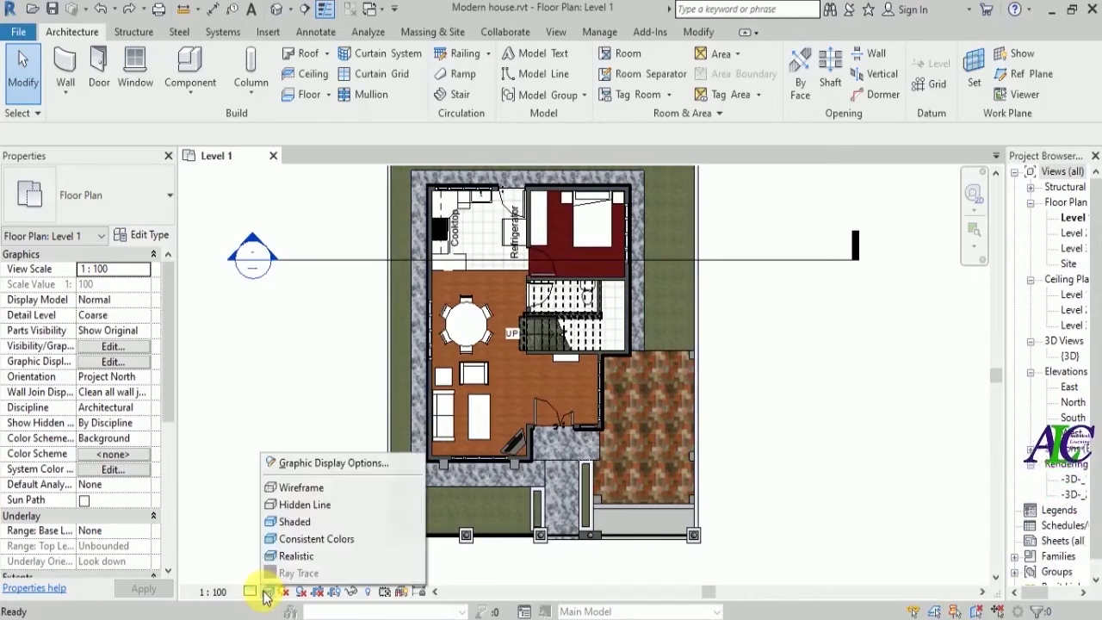
click(372, 508)
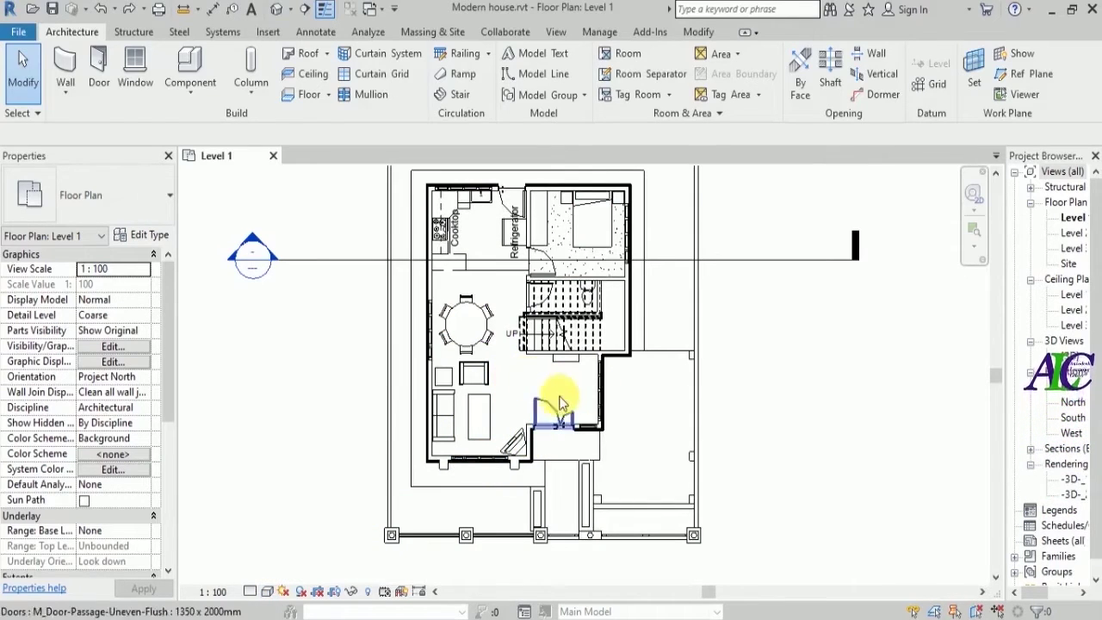
scroll(508, 383, up, 2)
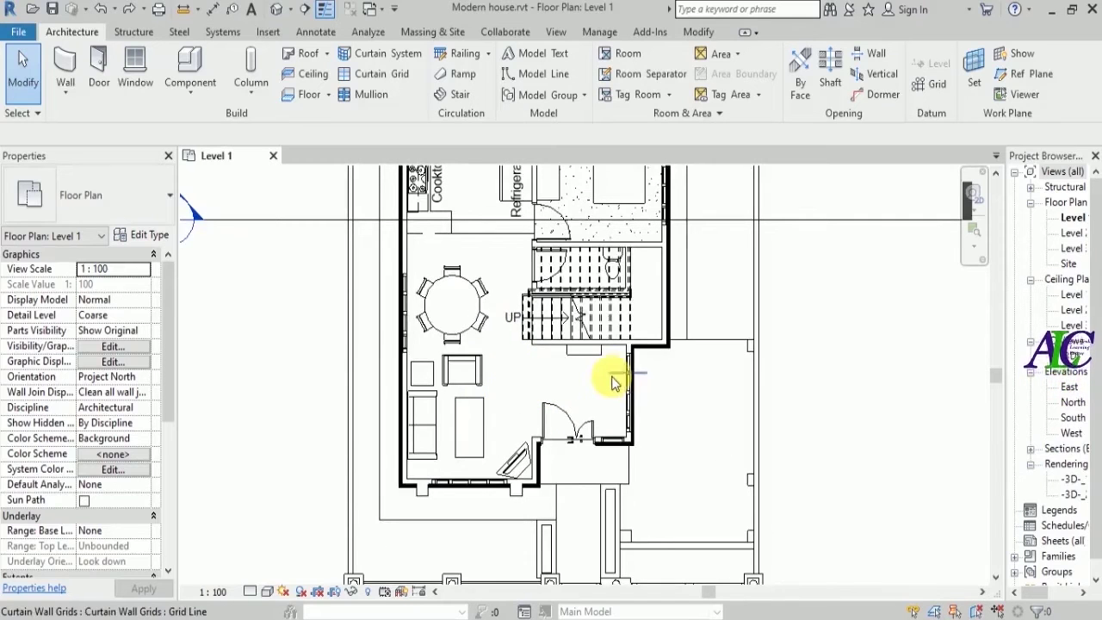
scroll(507, 370, down, 1)
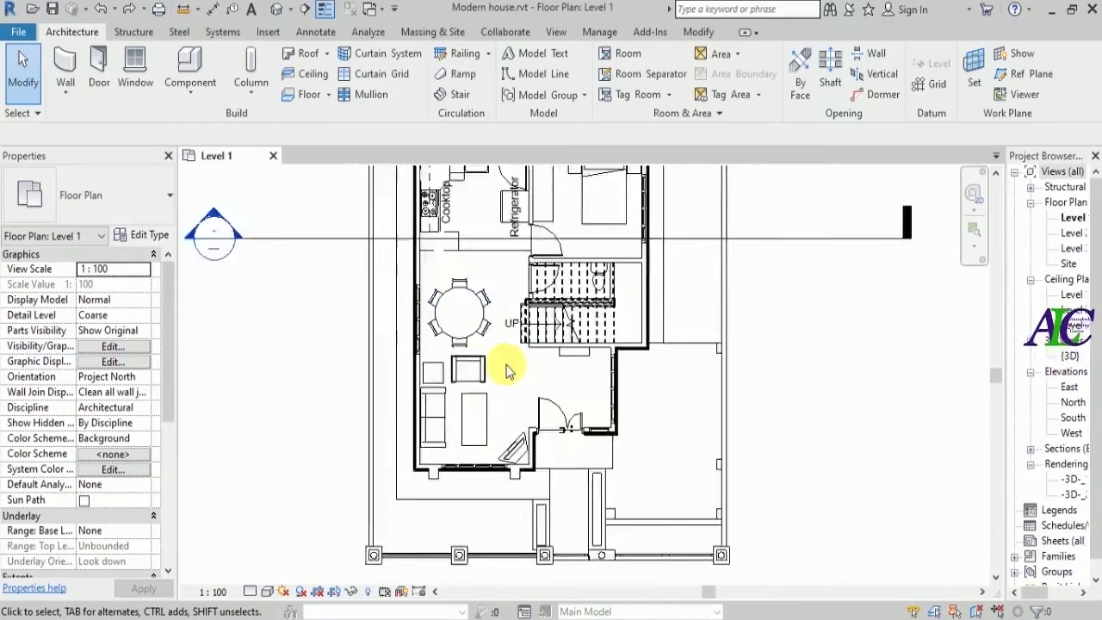
scroll(506, 370, down, 2)
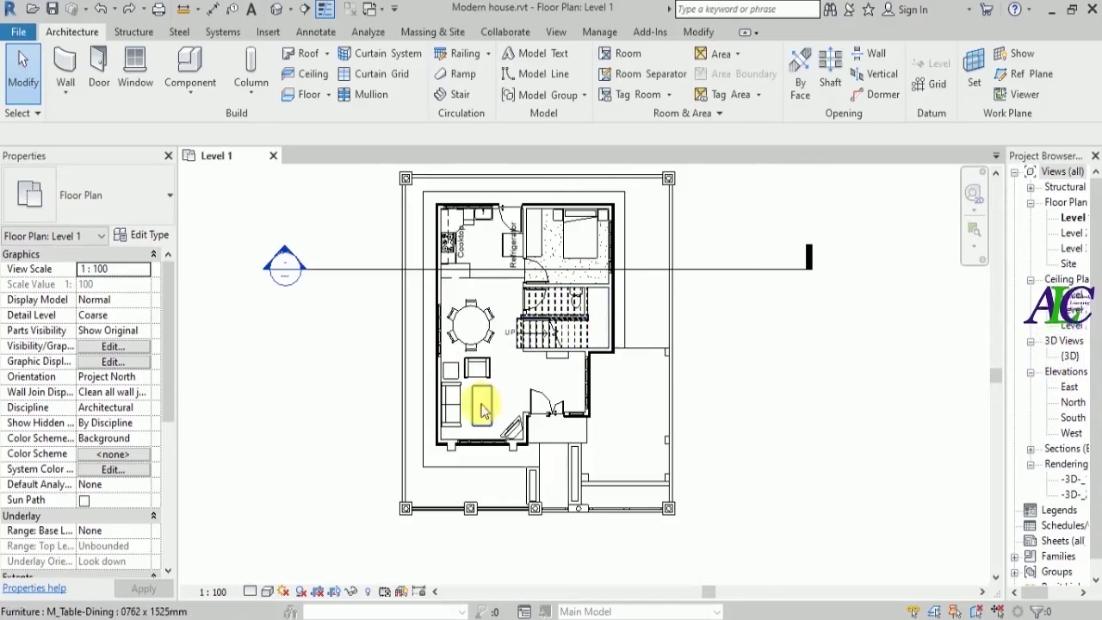
- Return the plan to shaded colours and hide the side walk floor in this view
click(270, 593)
click(297, 522)
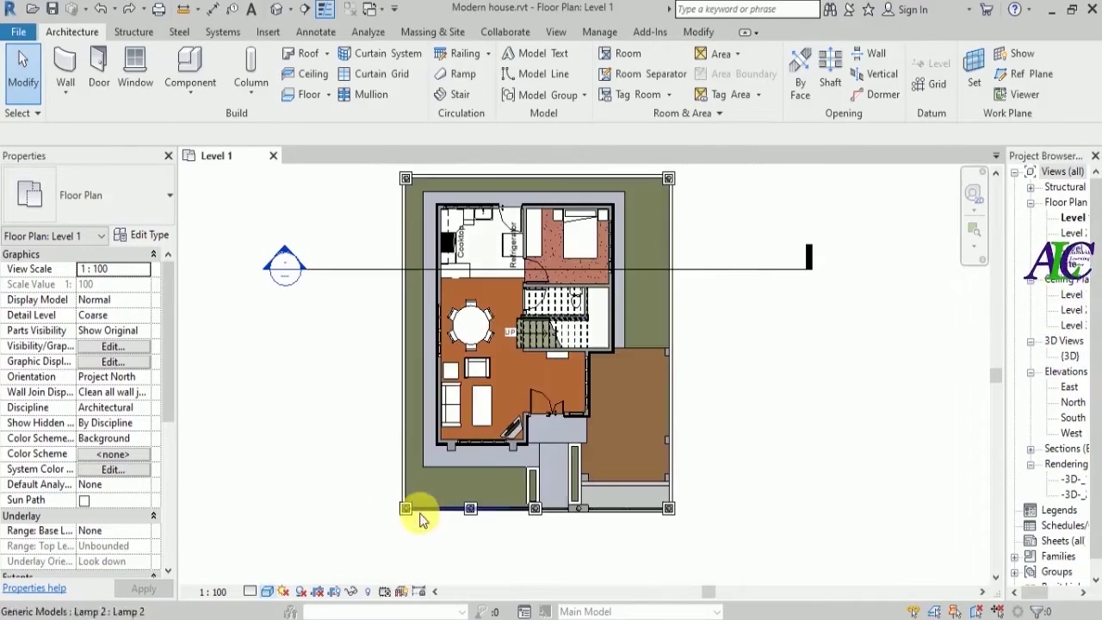
scroll(484, 479, up, 2)
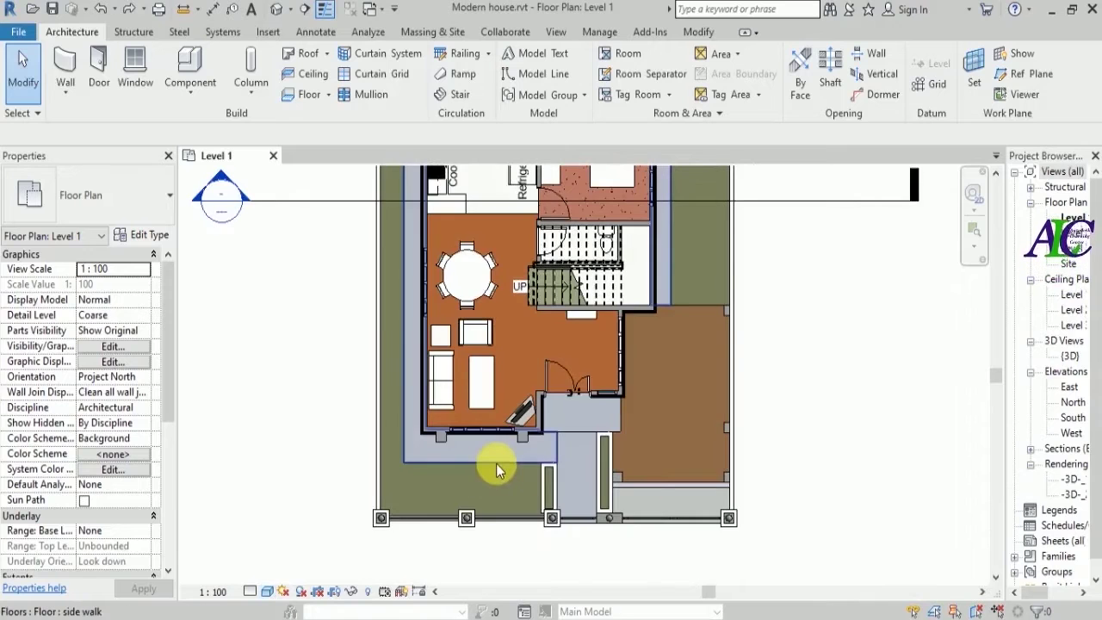
click(496, 466)
right_click(496, 465)
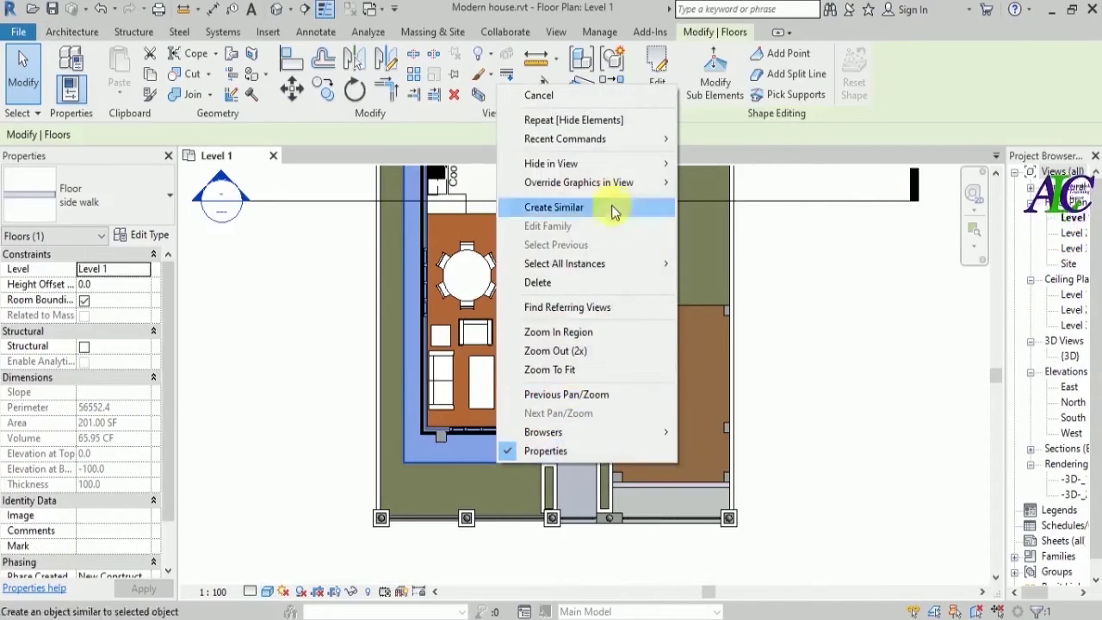
mouse_move(622, 165)
click(704, 168)
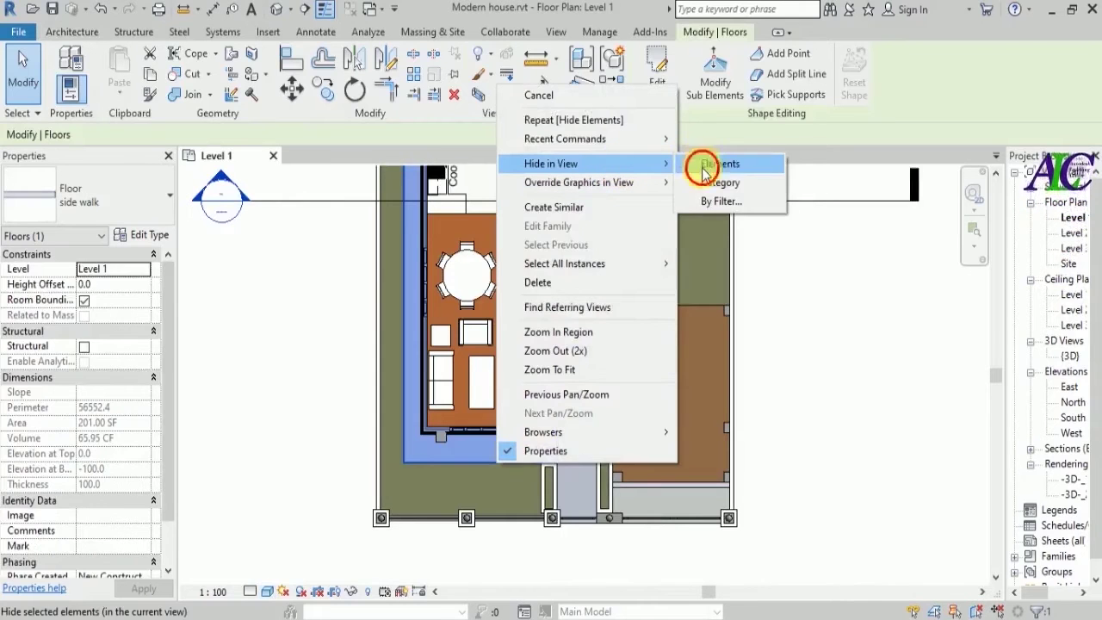
- Hide the Yard floor around the house in this view
click(487, 467)
right_click(487, 465)
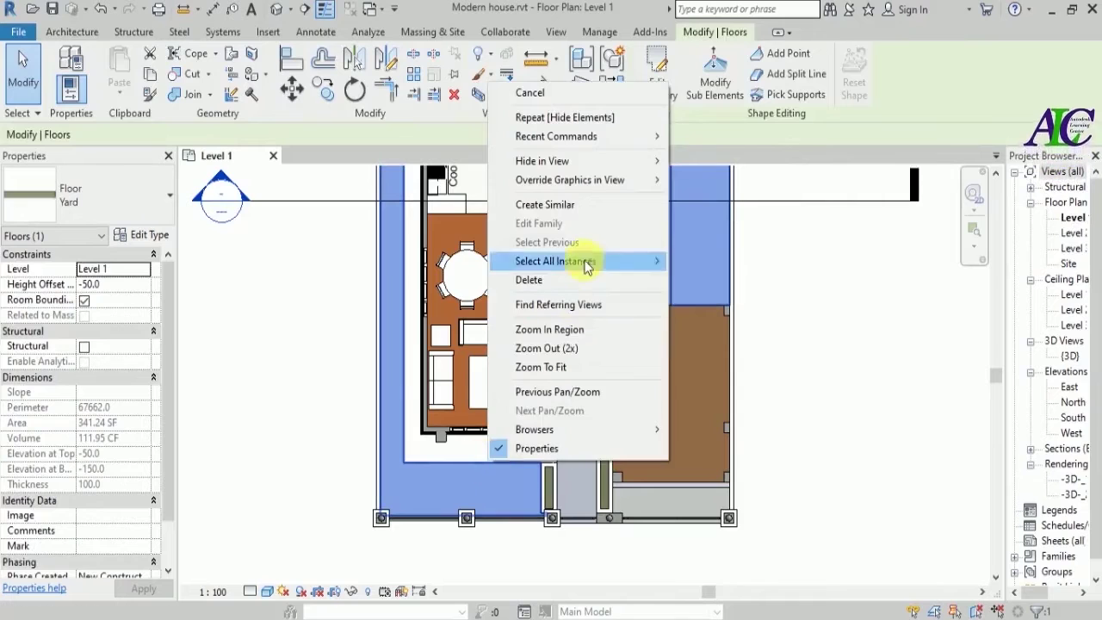
mouse_move(618, 161)
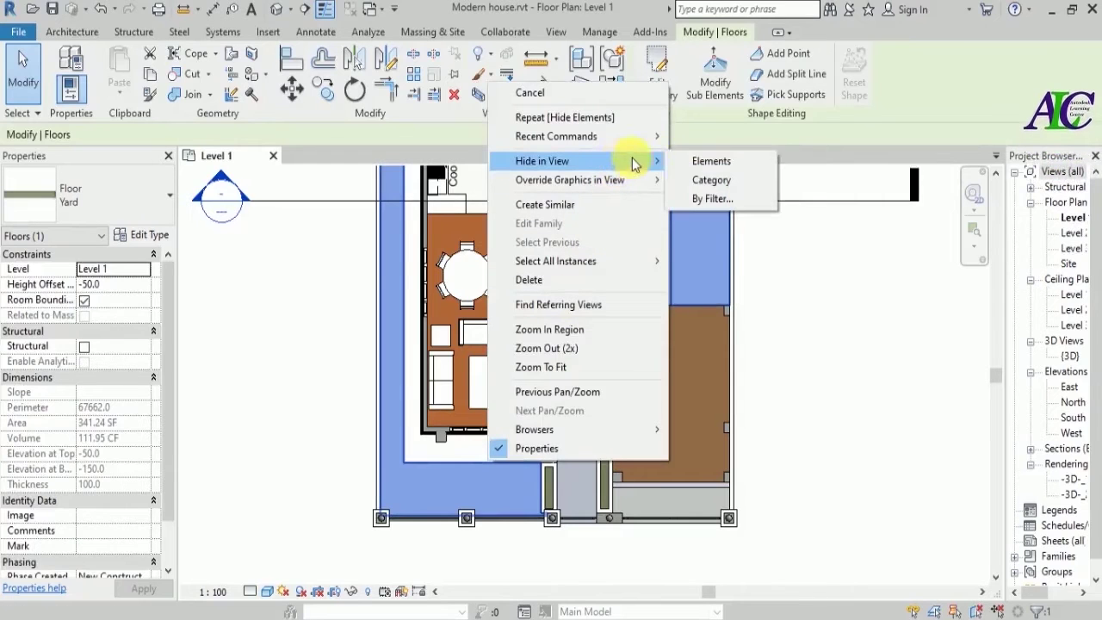
click(684, 162)
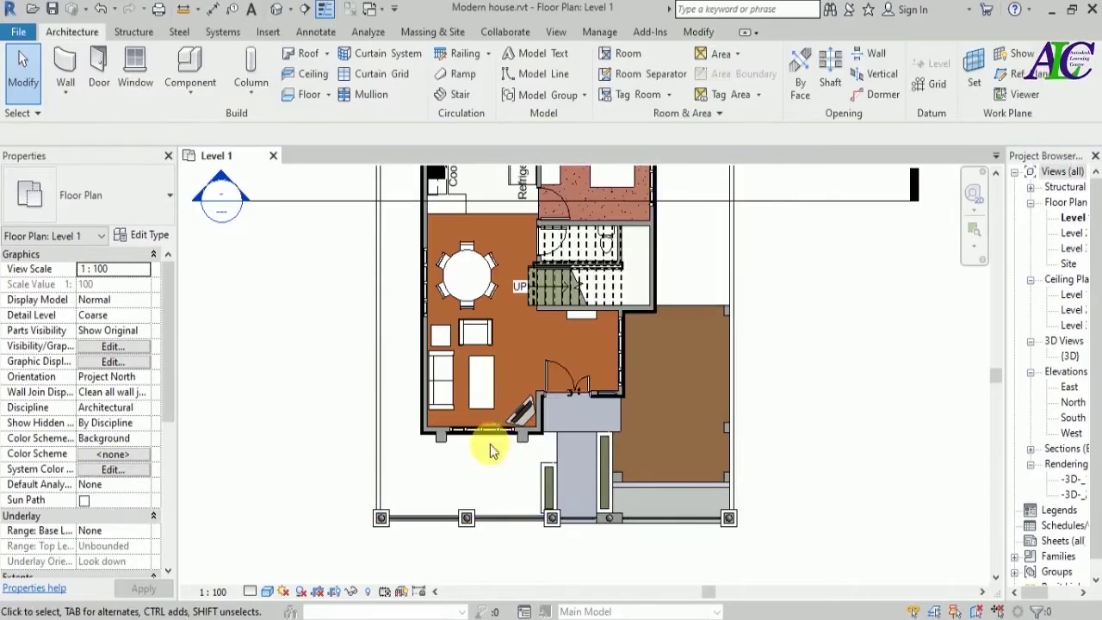
scroll(491, 448, up, 3)
scroll(491, 295, down, 3)
scroll(491, 259, up, 3)
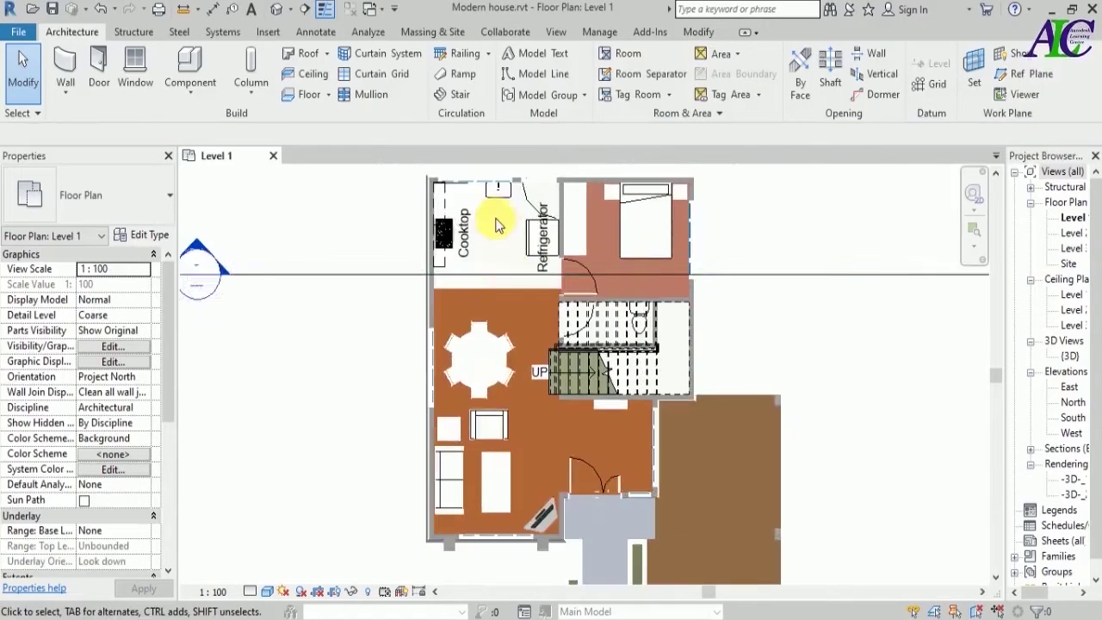
- Hide the Kitchen floor in this view and select the entry floor by the front door
click(506, 292)
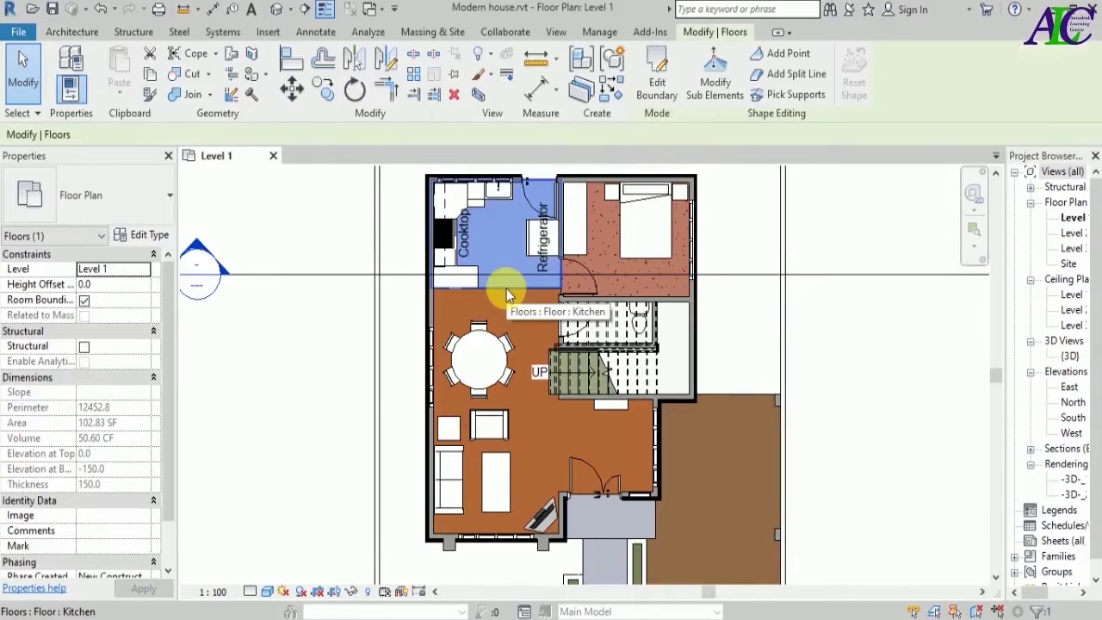
right_click(505, 291)
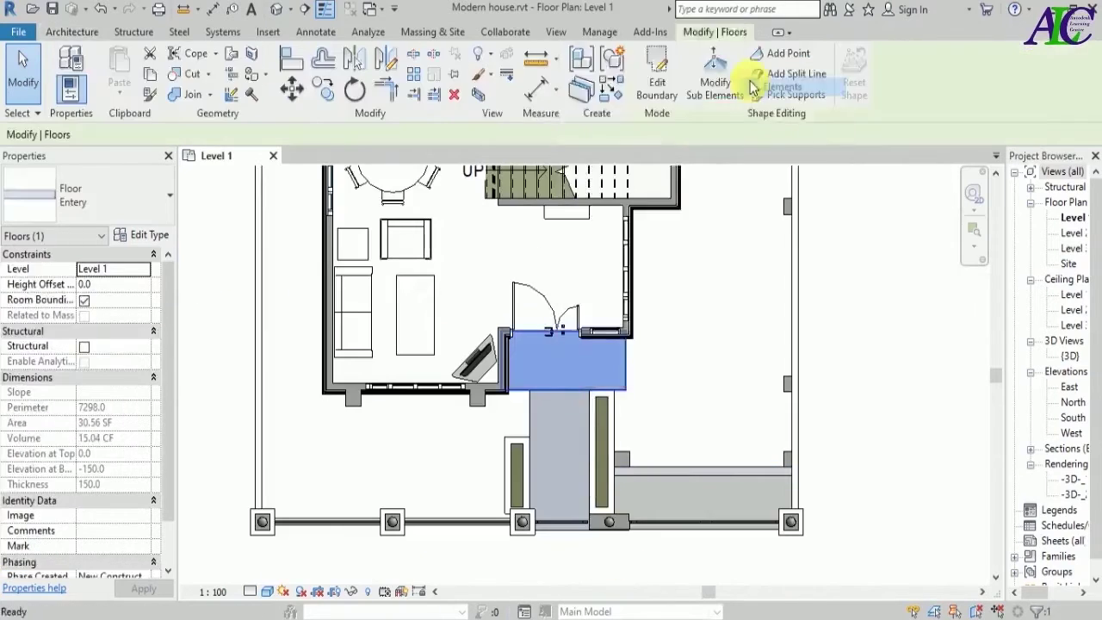
click(741, 123)
scroll(706, 517, up, 5)
click(543, 484)
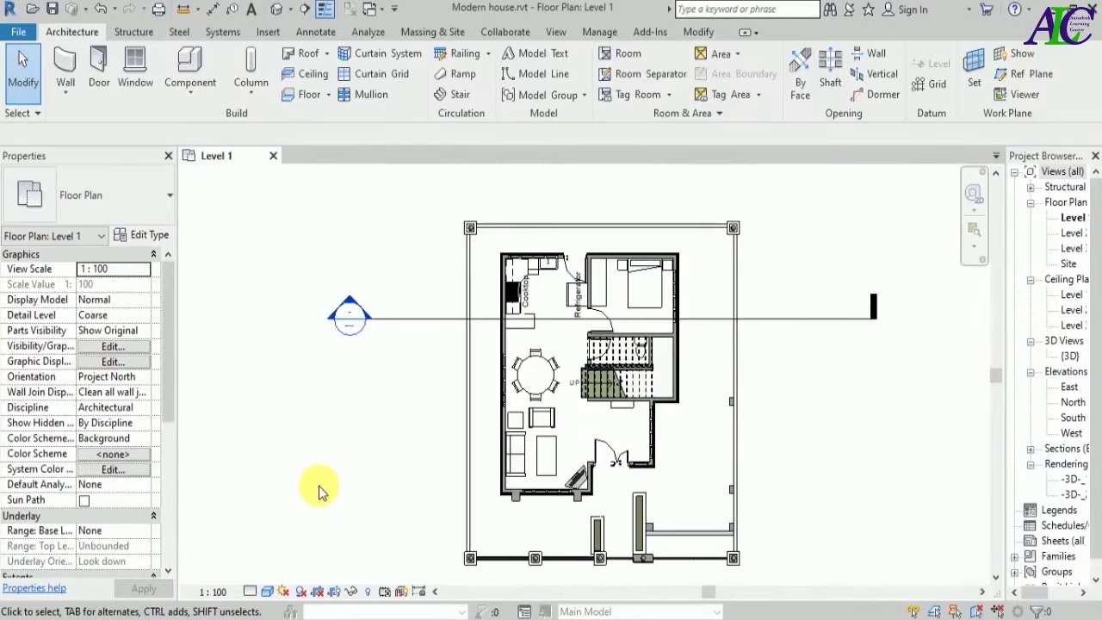
- Set the plan to Hidden Line style and open the Print dialog from the File menu
click(268, 592)
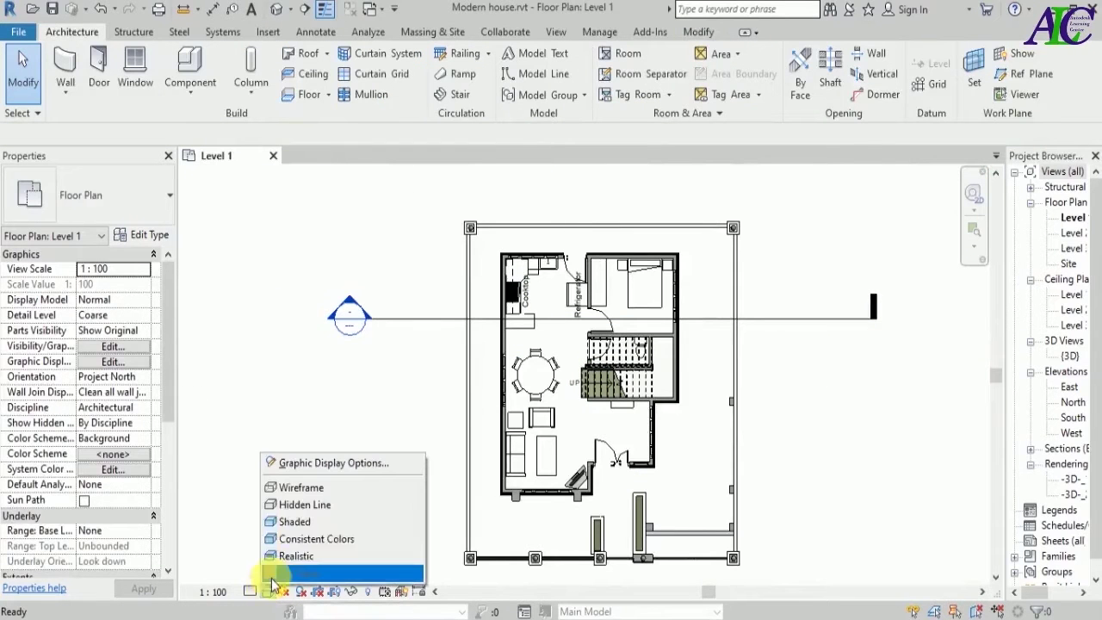
click(299, 508)
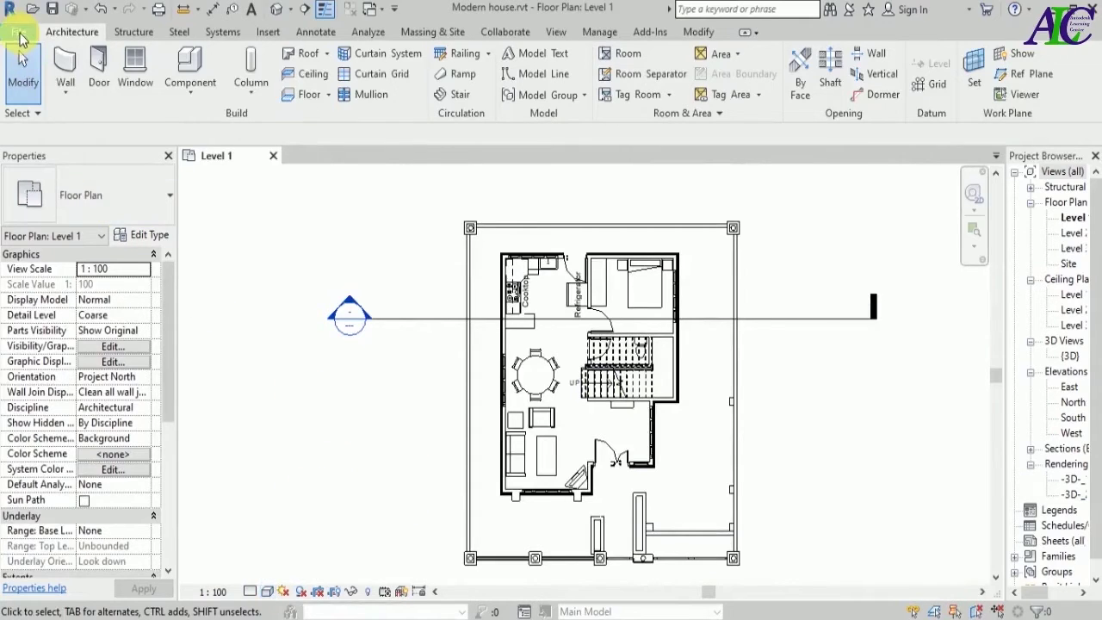
click(19, 34)
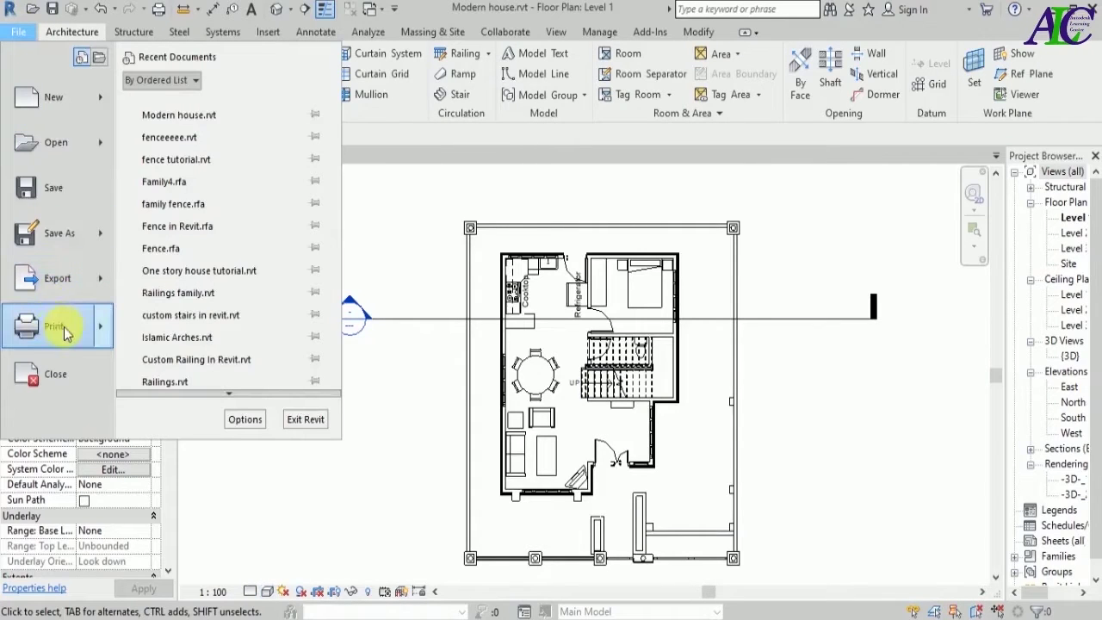
mouse_move(84, 334)
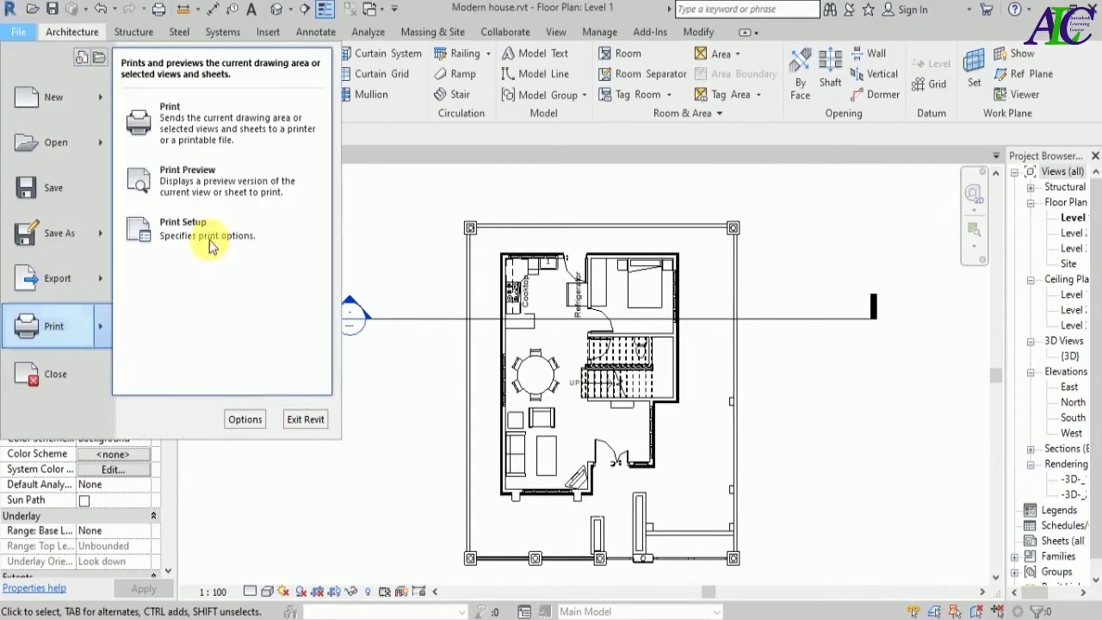
click(222, 141)
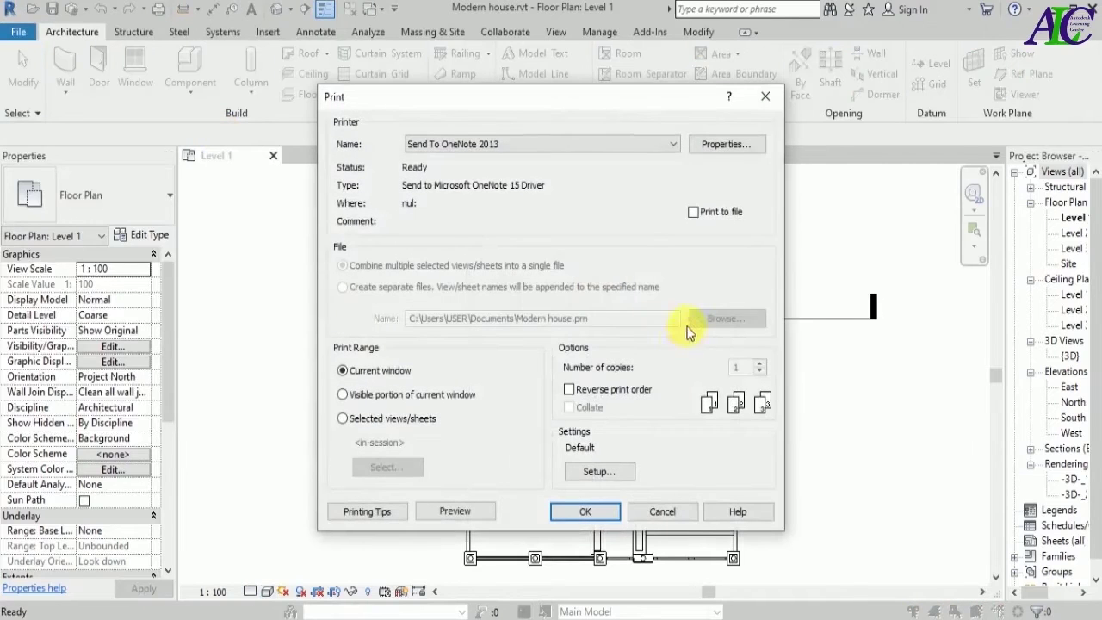
- Choose Microsoft Print to PDF as the printer, saving Modern house.pdf to the Desktop
click(585, 144)
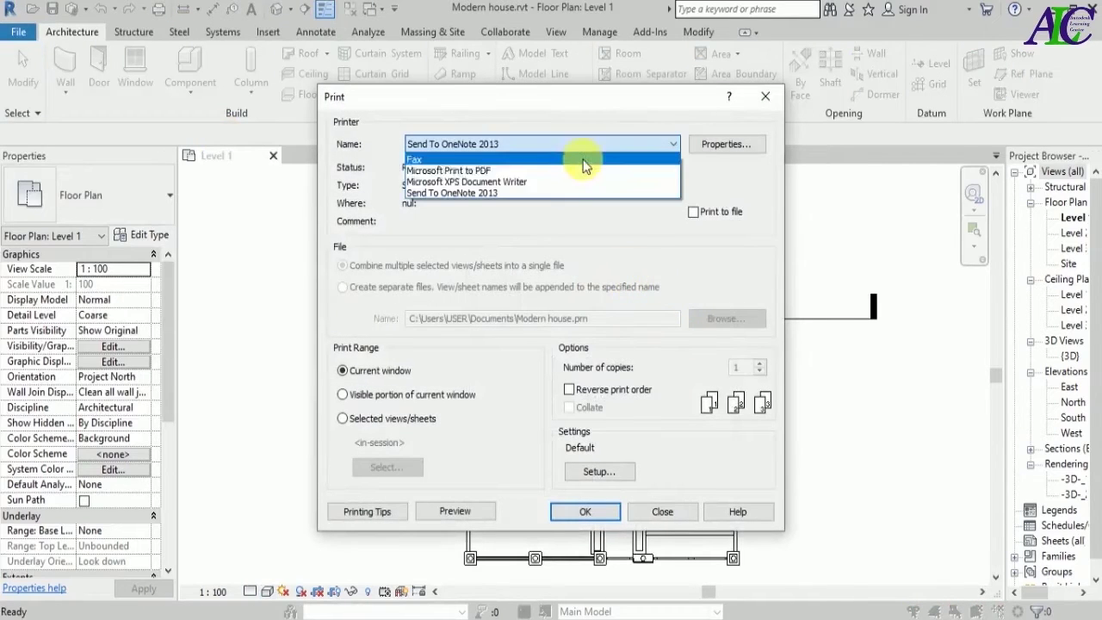
click(502, 172)
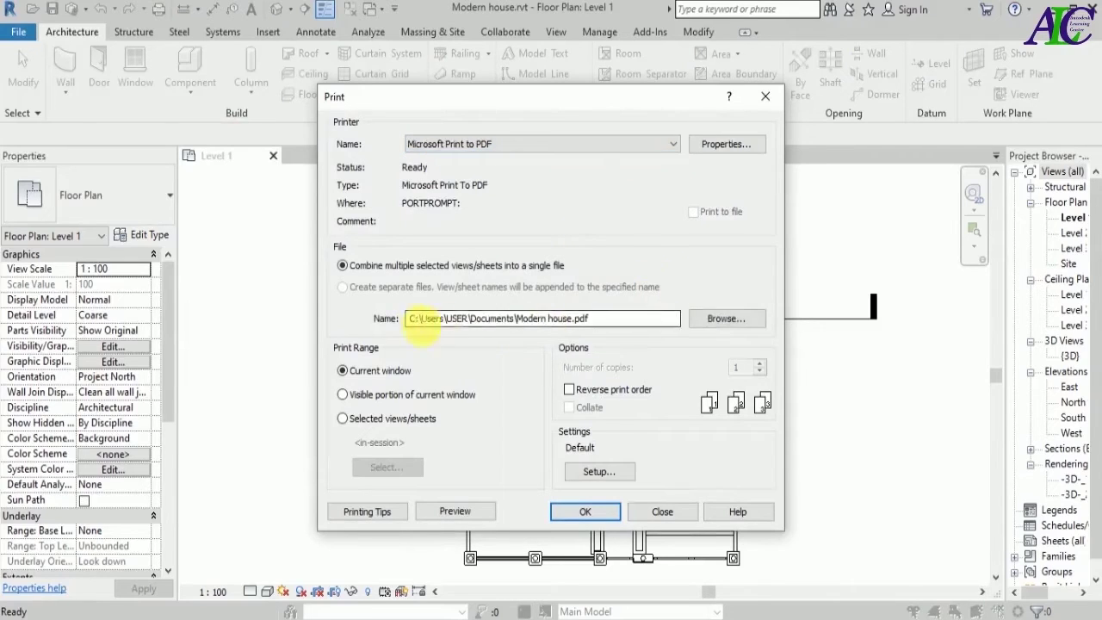
click(717, 319)
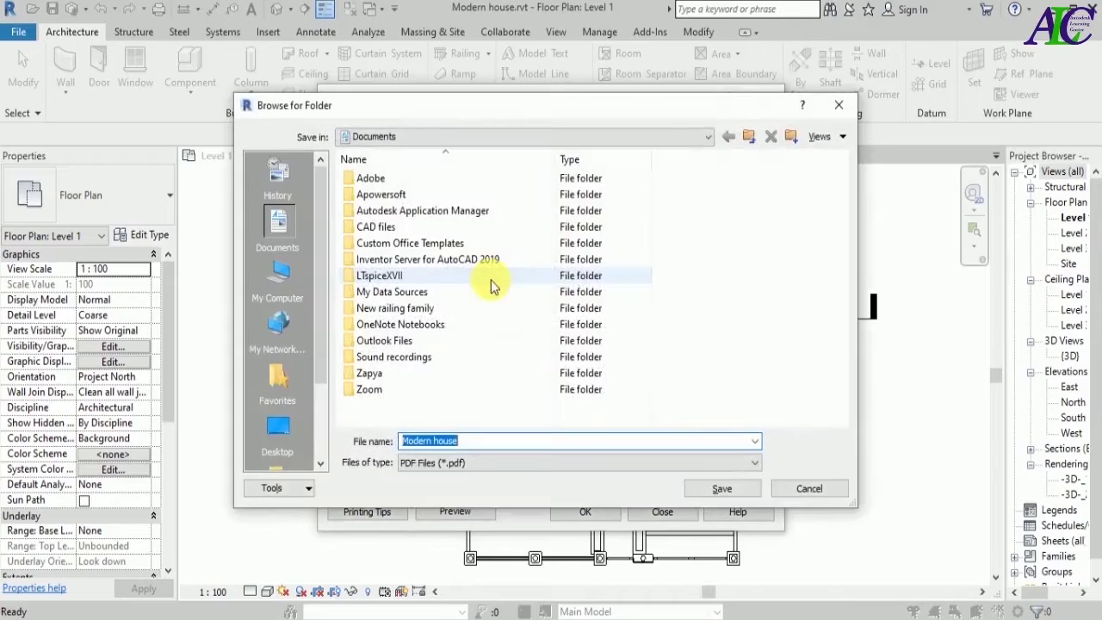
click(286, 428)
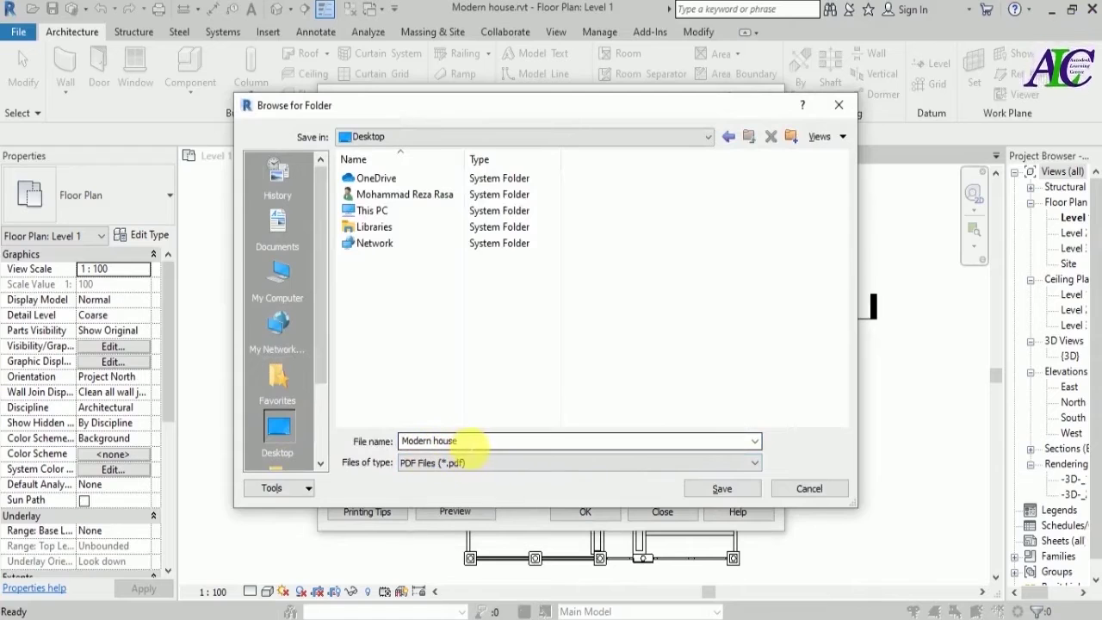
click(714, 491)
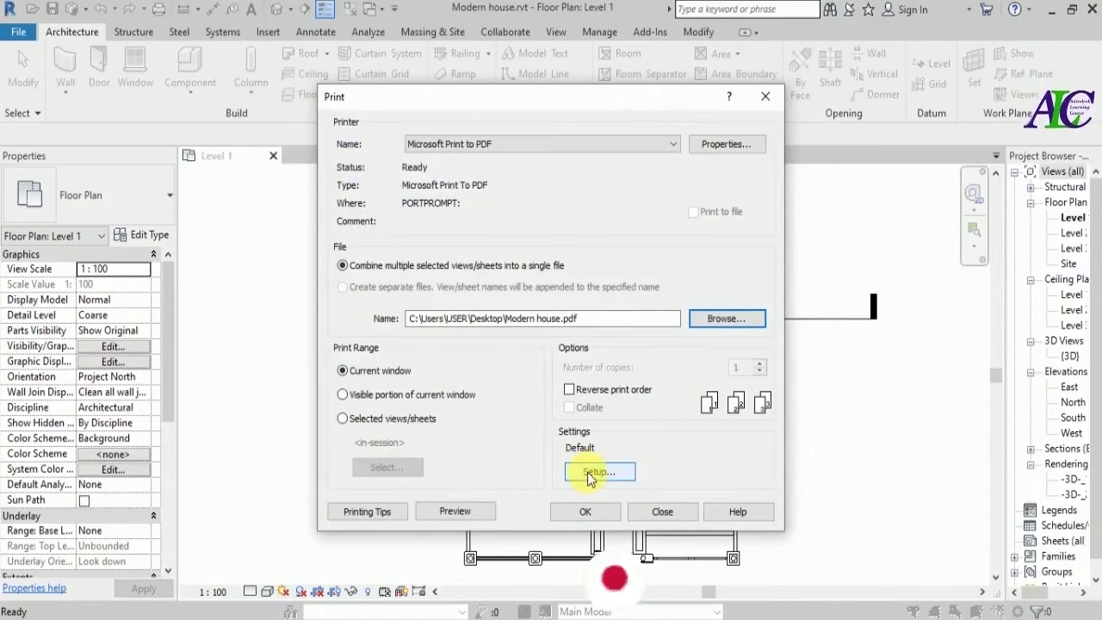
- Set the Print Setup paper size to A3, keeping landscape orientation
click(631, 476)
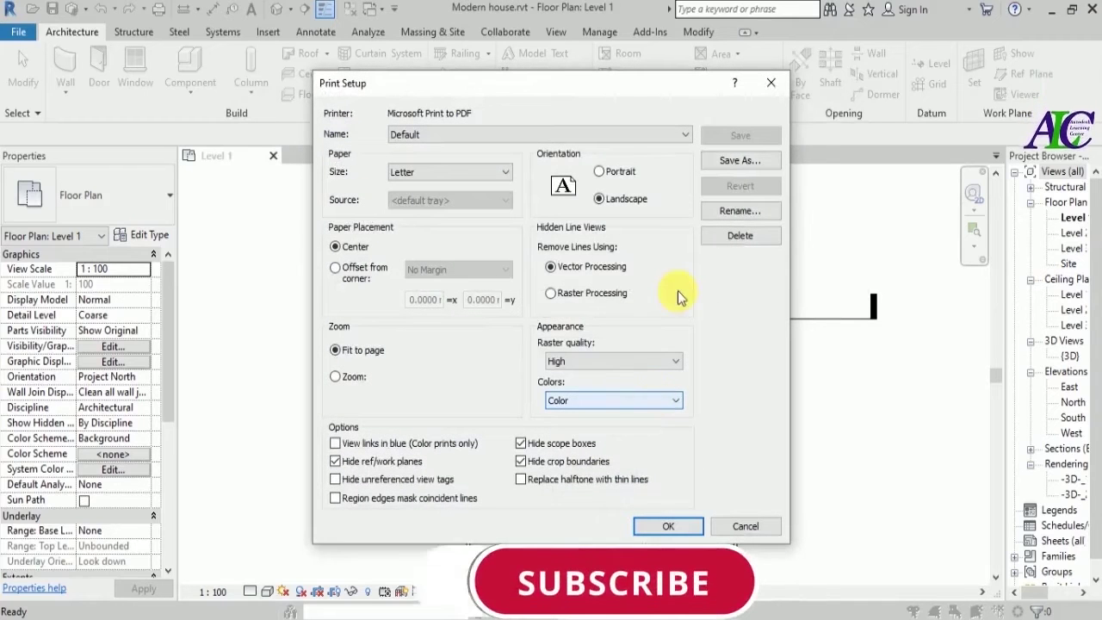
click(490, 172)
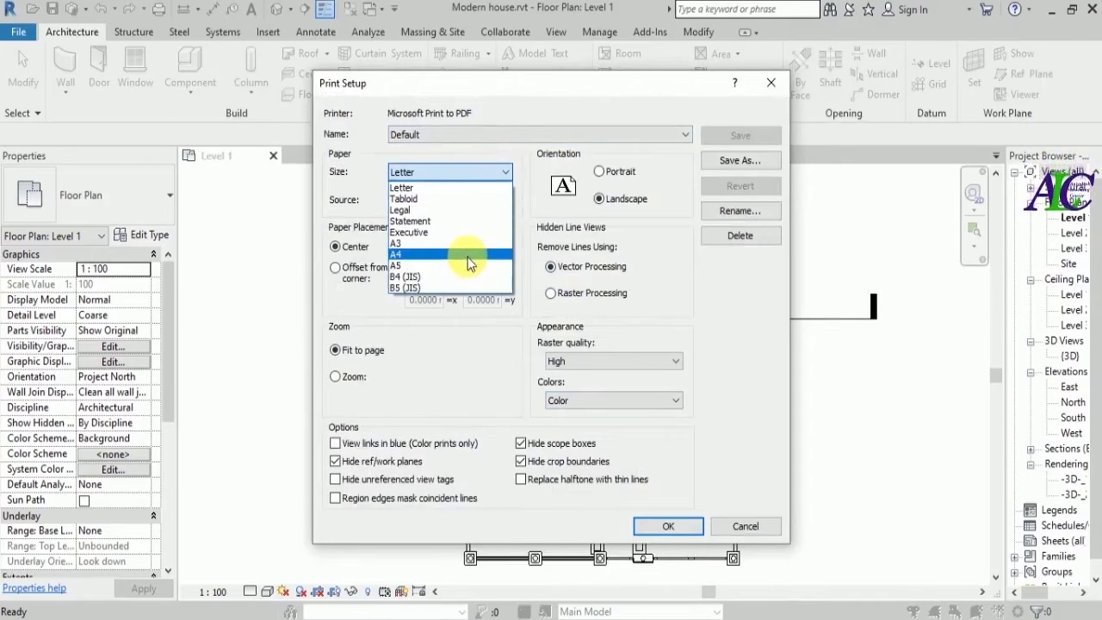
click(412, 243)
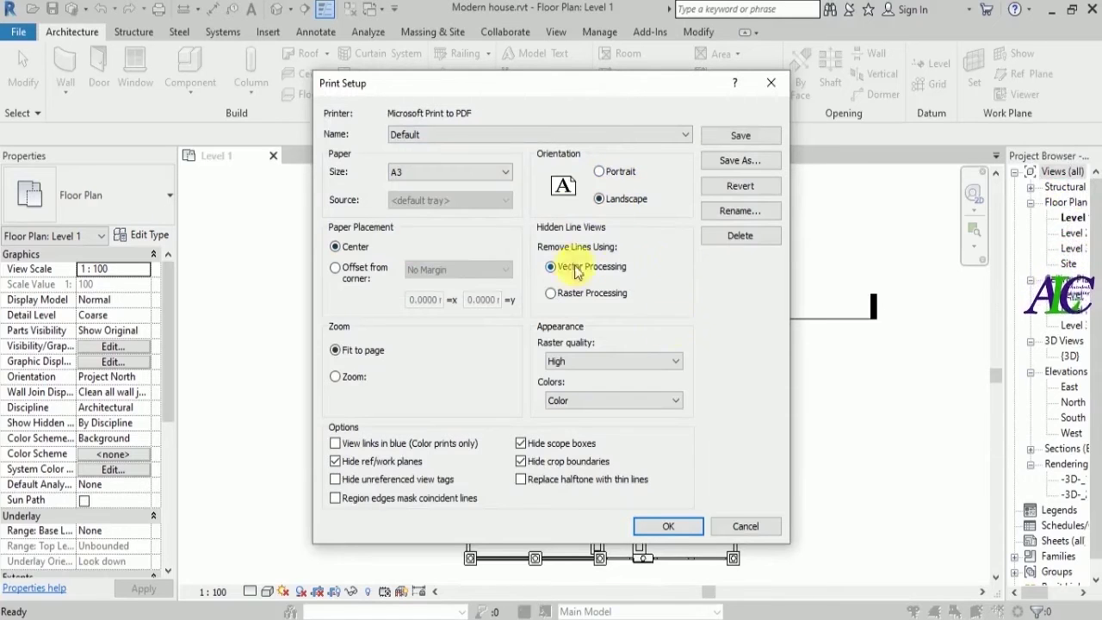
click(673, 527)
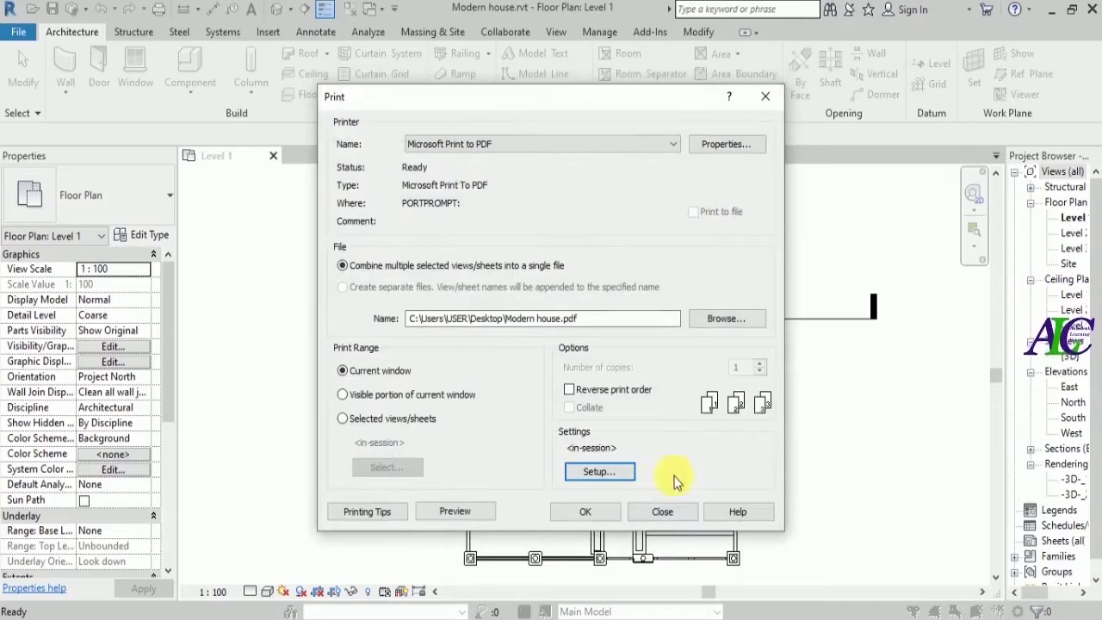
- Print the plan to PDF, saving it as Project 1 on the Desktop
click(592, 519)
click(586, 514)
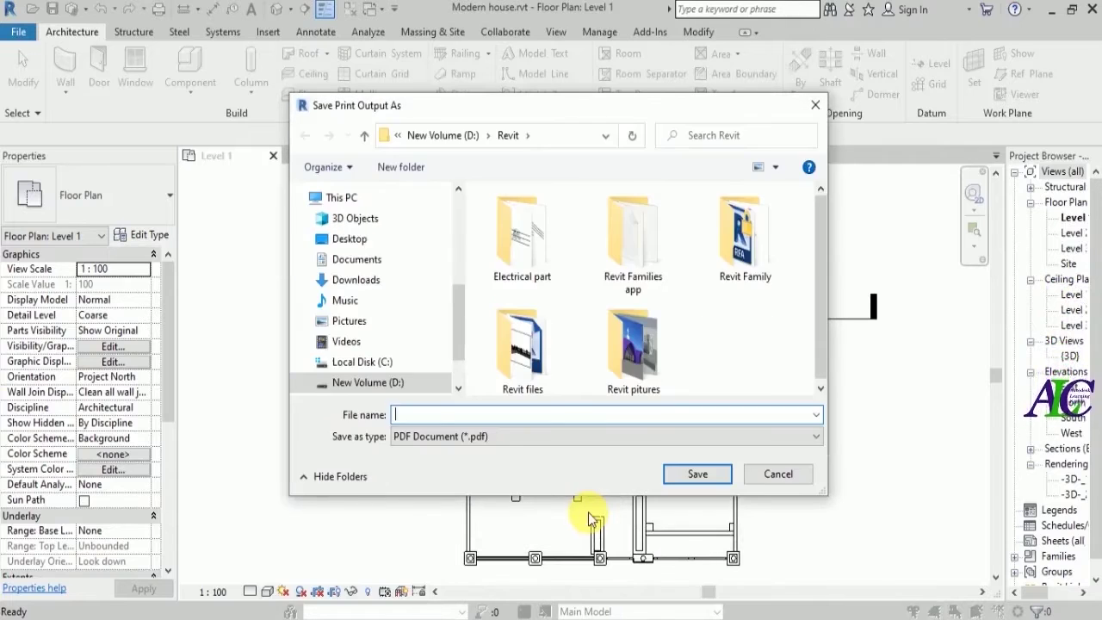
click(369, 240)
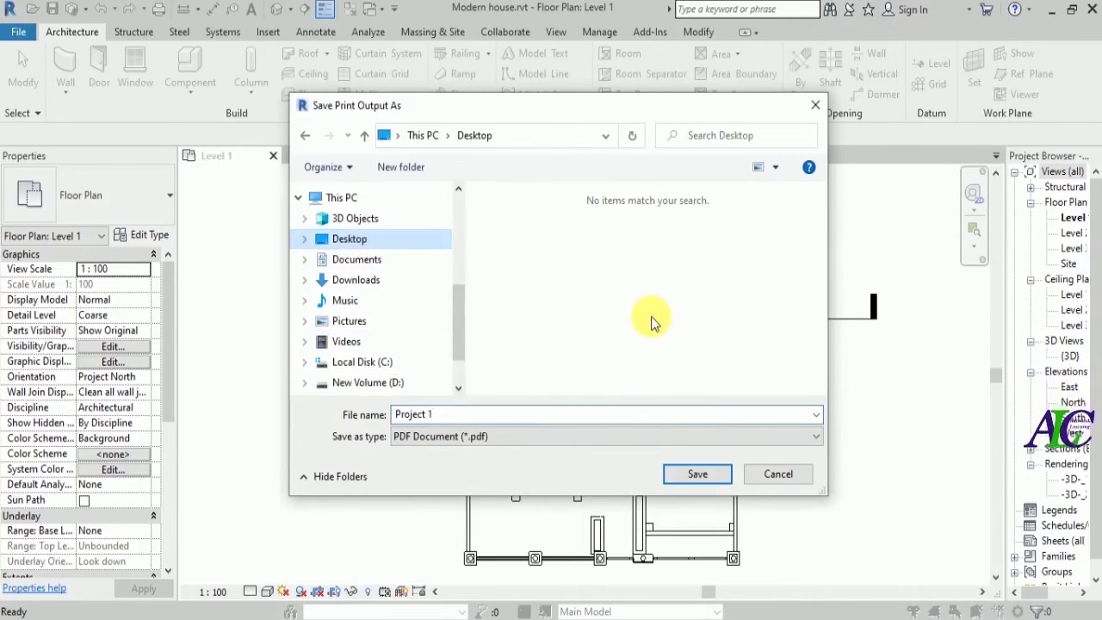
click(699, 474)
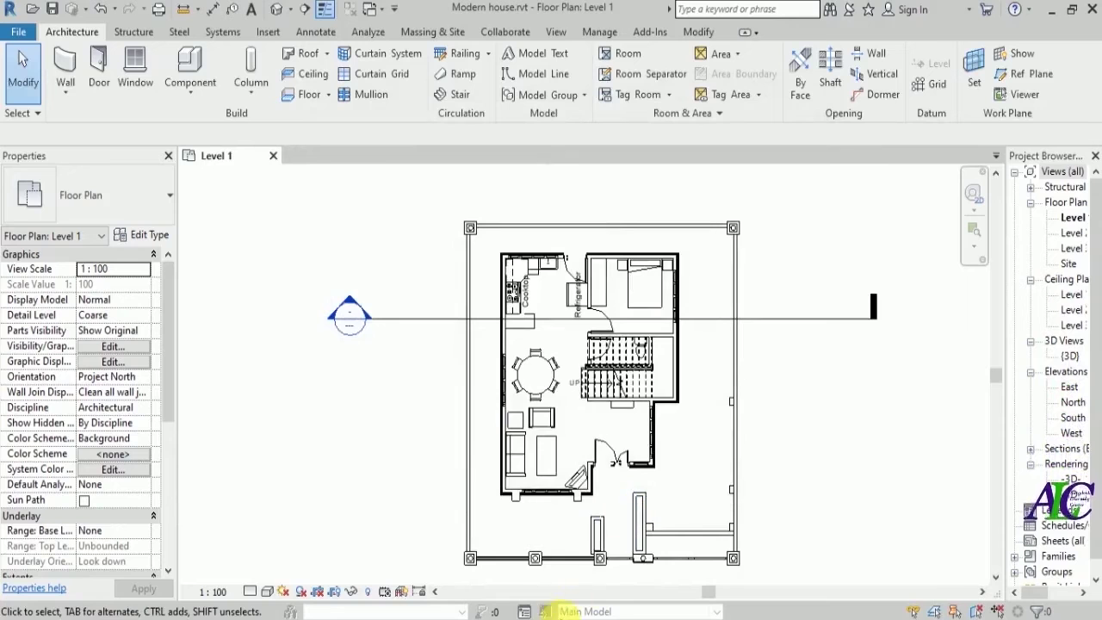
- Minimize Revit and open Project 1.pdf in Adobe Acrobat Reader DC
click(531, 618)
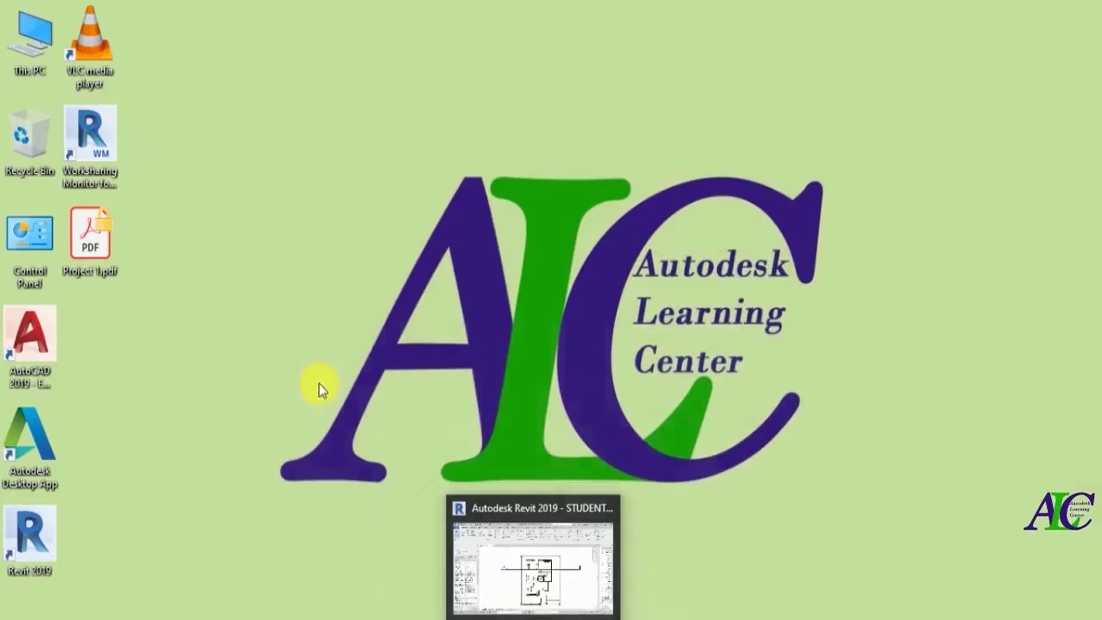
right_click(92, 245)
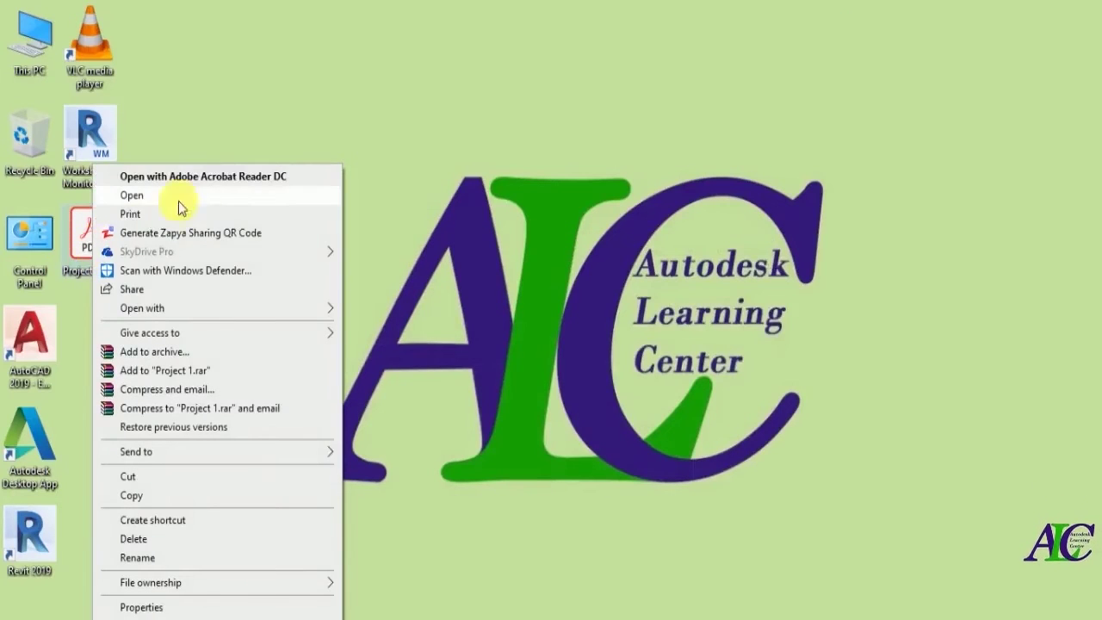
click(225, 176)
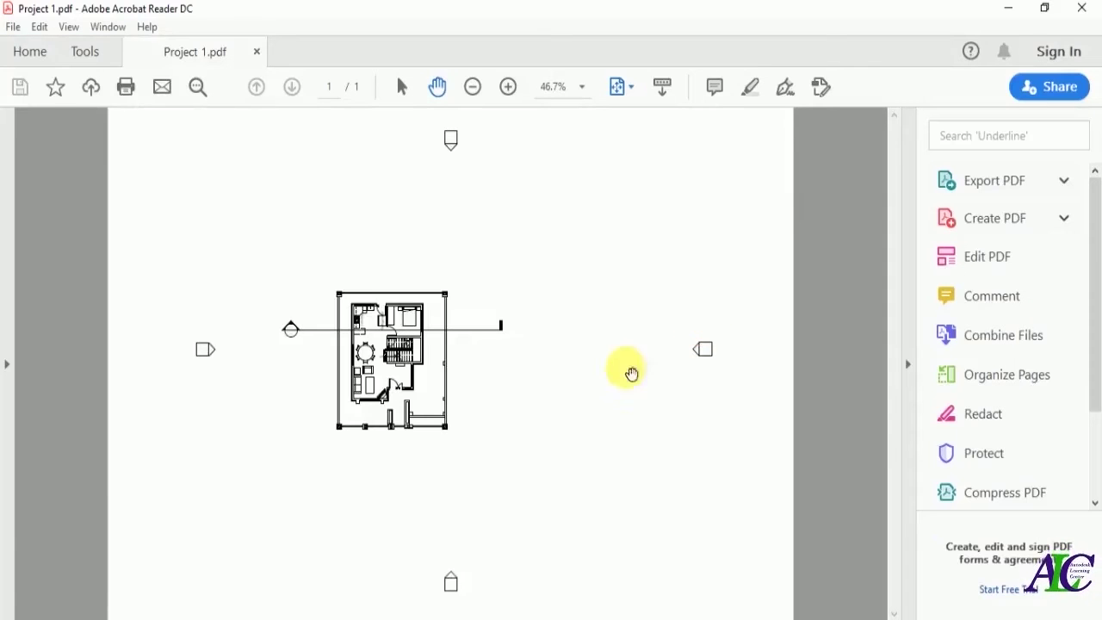
- Zoom the Project 1 page in to 200% and pan around the floor plan
click(509, 90)
click(508, 89)
click(509, 90)
click(509, 90)
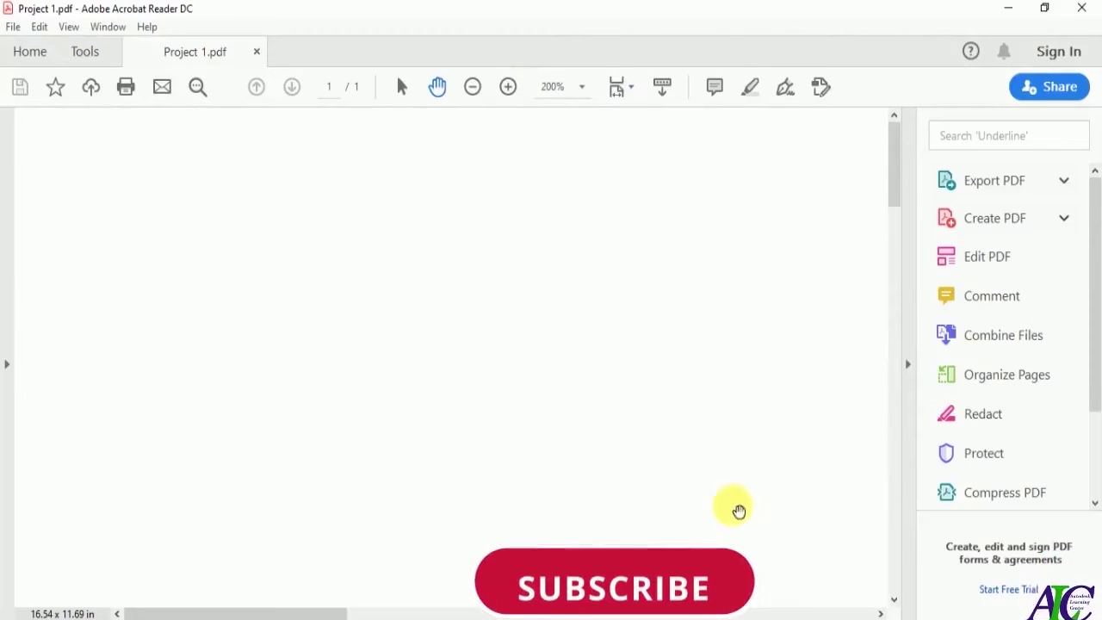
drag(283, 296, 510, 379)
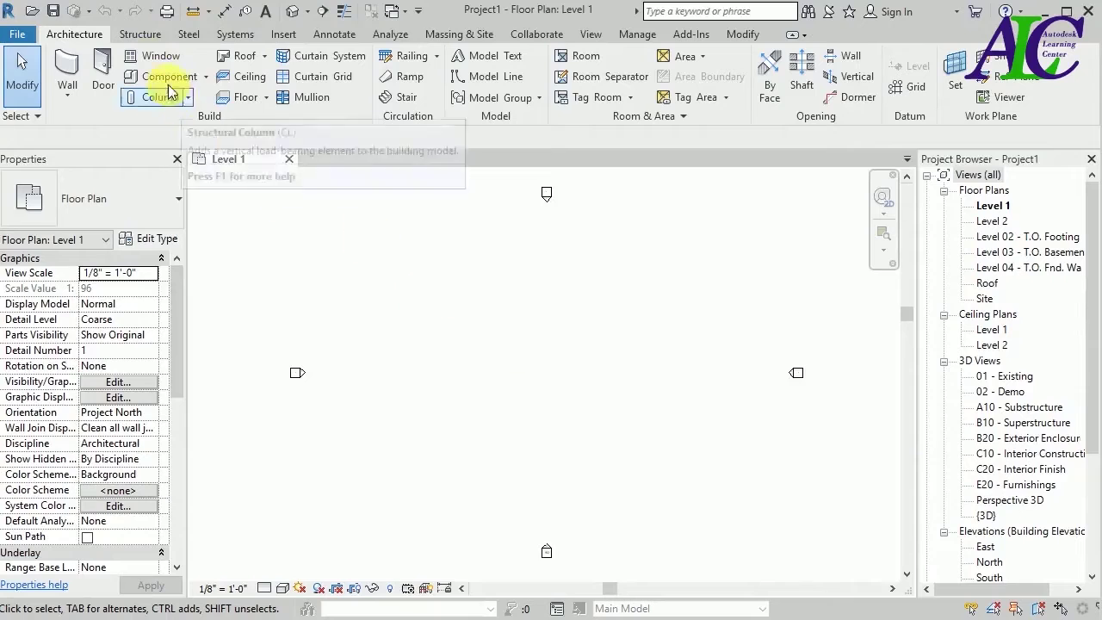
- Switch the ribbon through Structure to the Insert tab for import and link tools
click(139, 34)
click(283, 33)
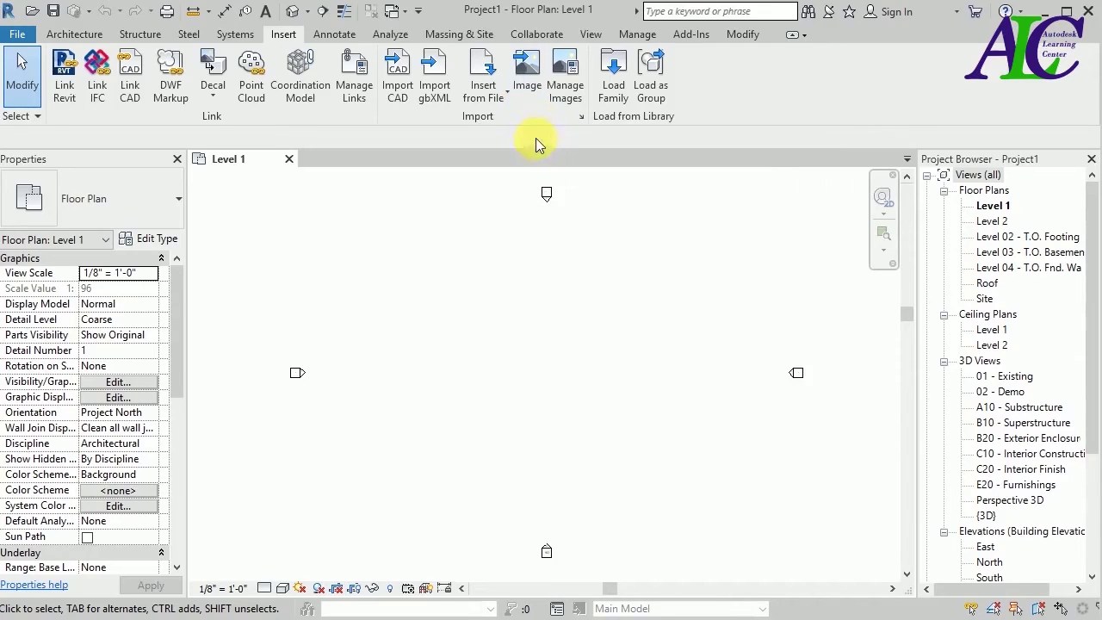
- Import Floor Plan - Level 1-Model.jpg from the CAD files folder and place it at the plan centre
click(528, 86)
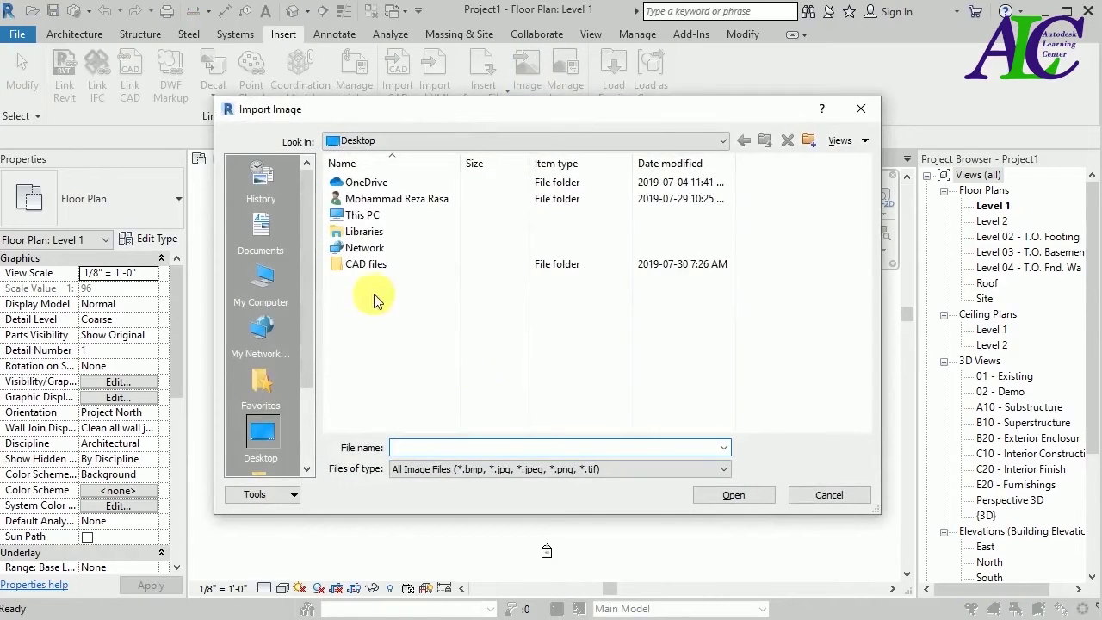
double_click(363, 265)
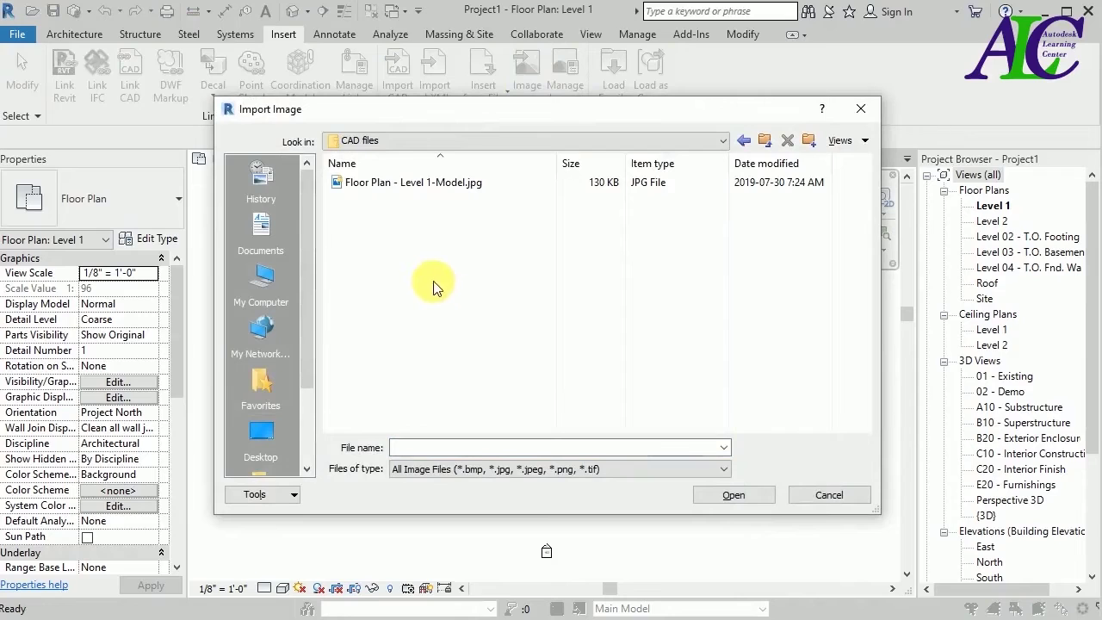
click(364, 182)
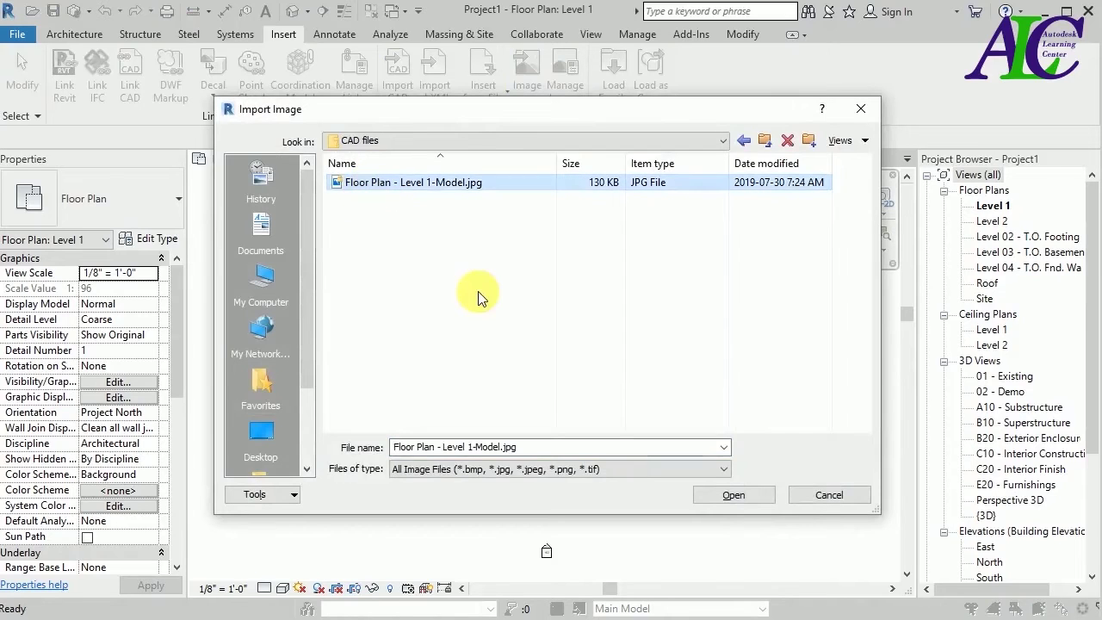
click(749, 496)
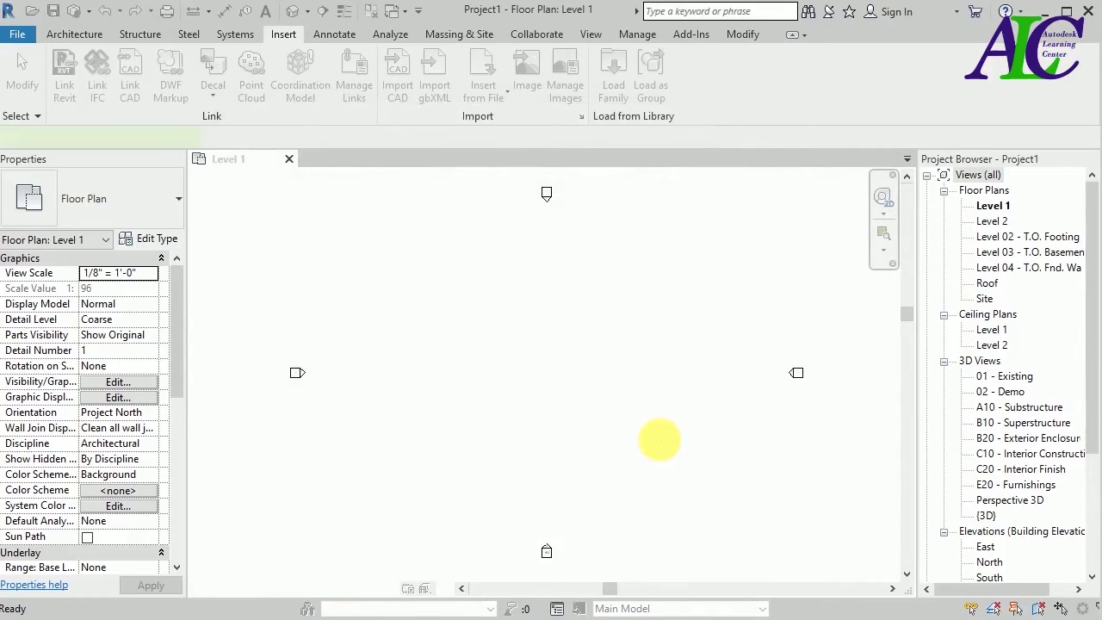
click(567, 393)
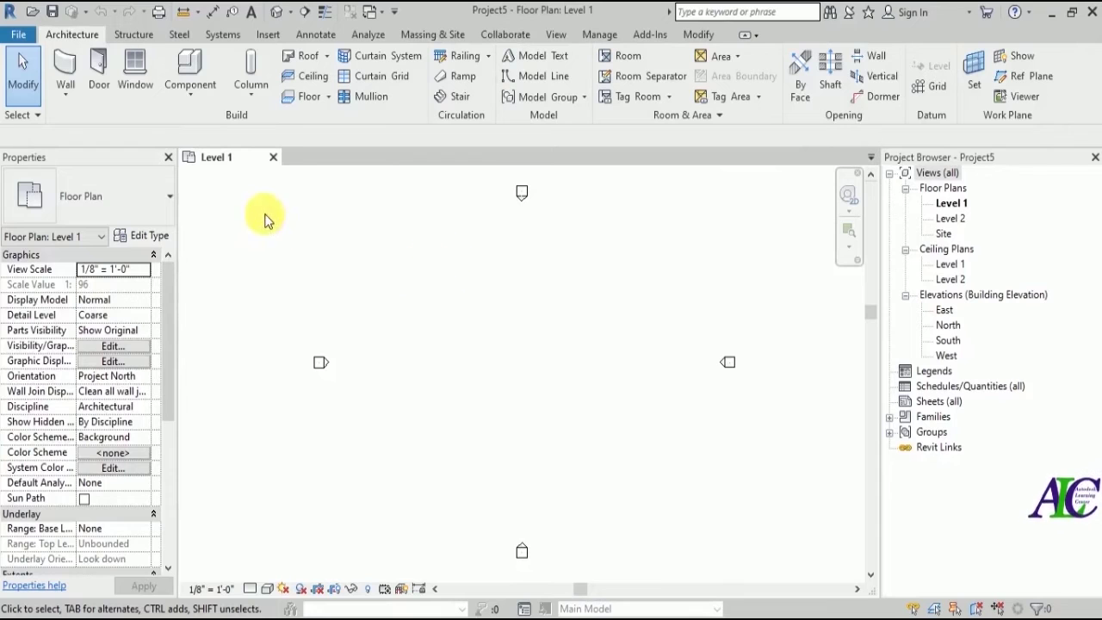
- Create a new in-place component in the Mass category, keeping the name Mass 1
click(191, 98)
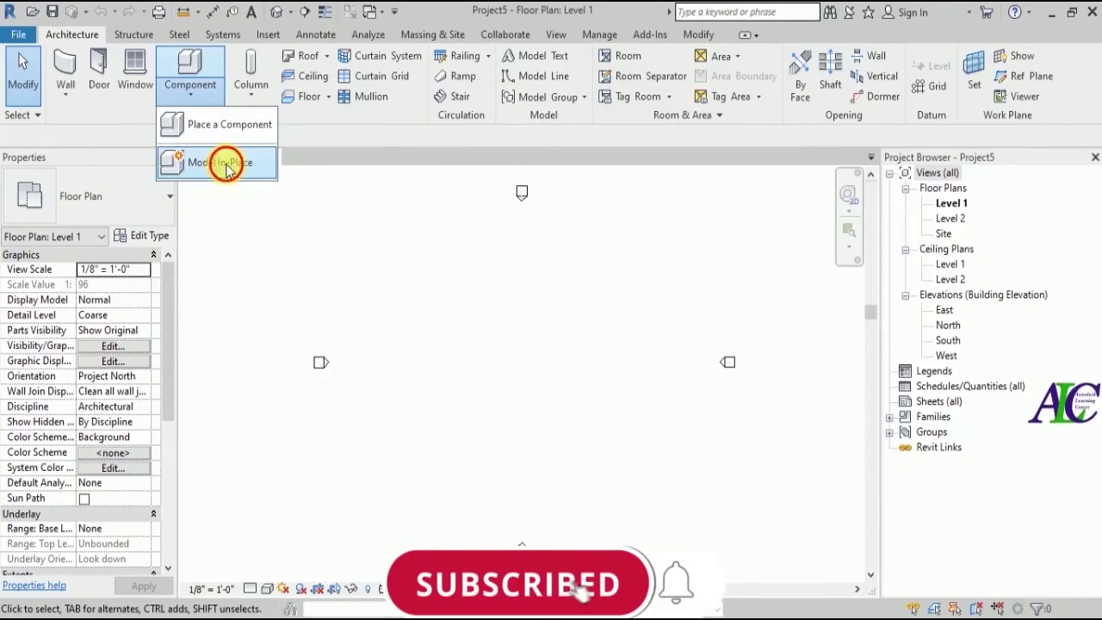
click(220, 172)
click(680, 280)
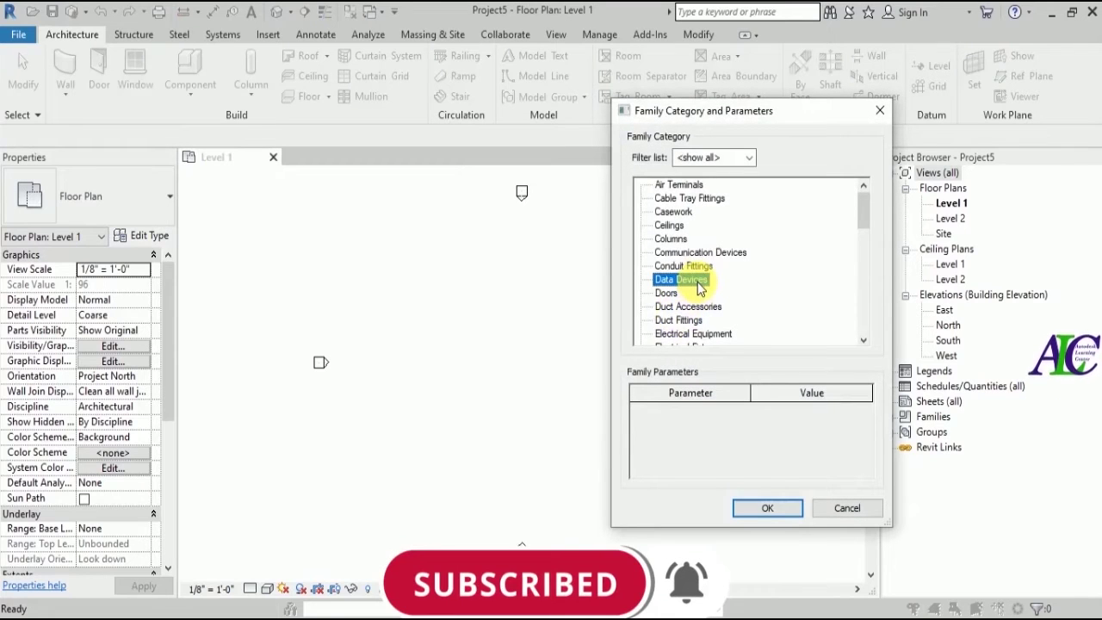
key(m)
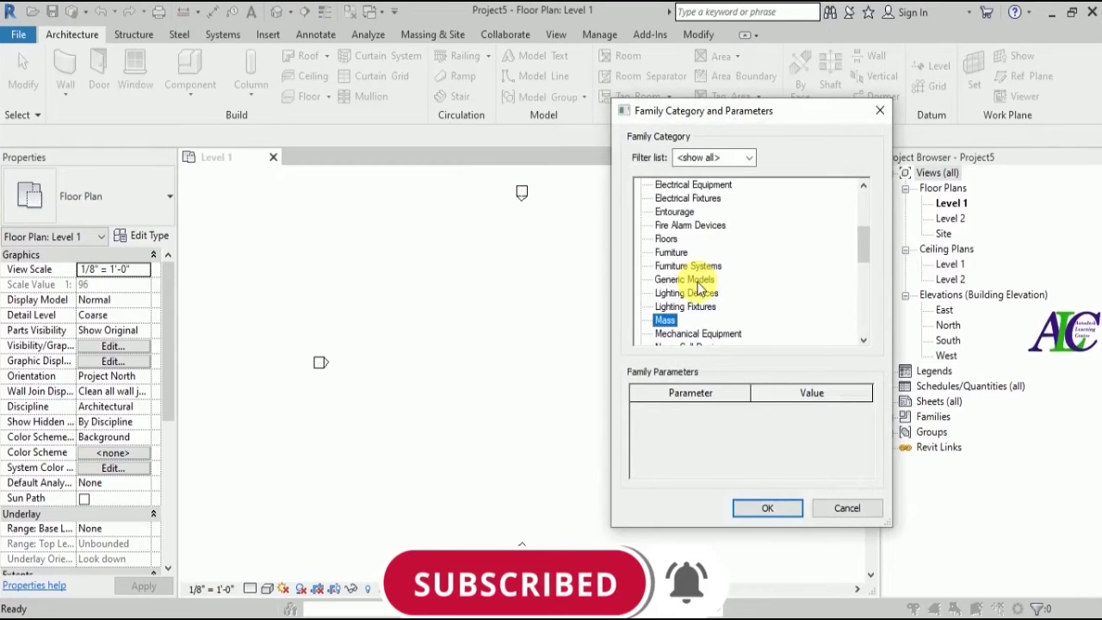
click(766, 509)
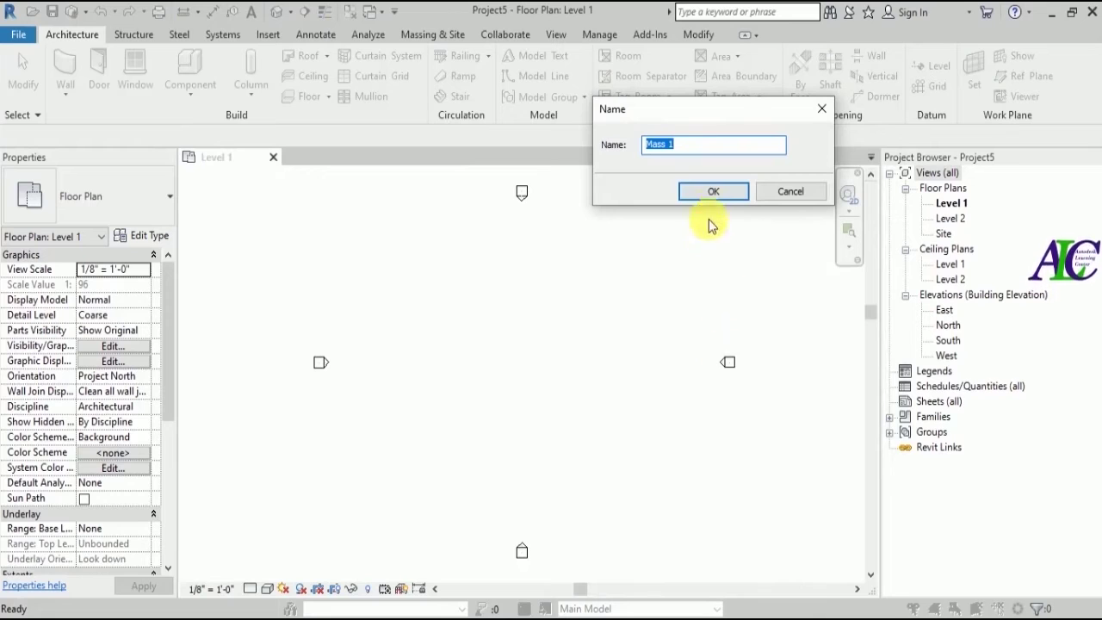
click(708, 192)
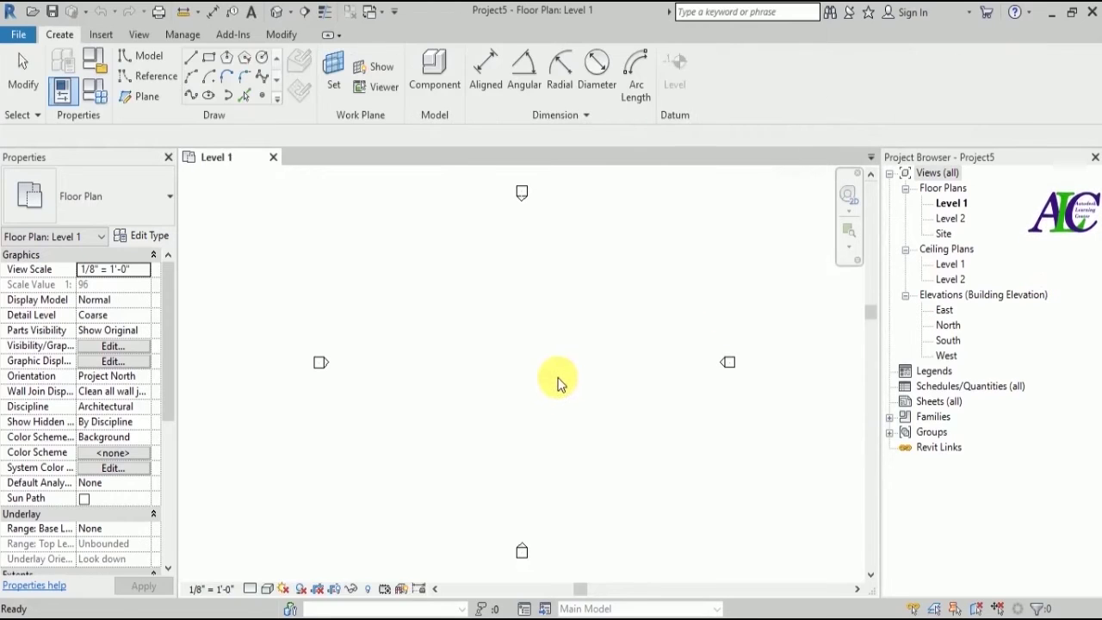
- Start the model Line tool with LI, then bring up Project Units with UN
key(l)
key(i)
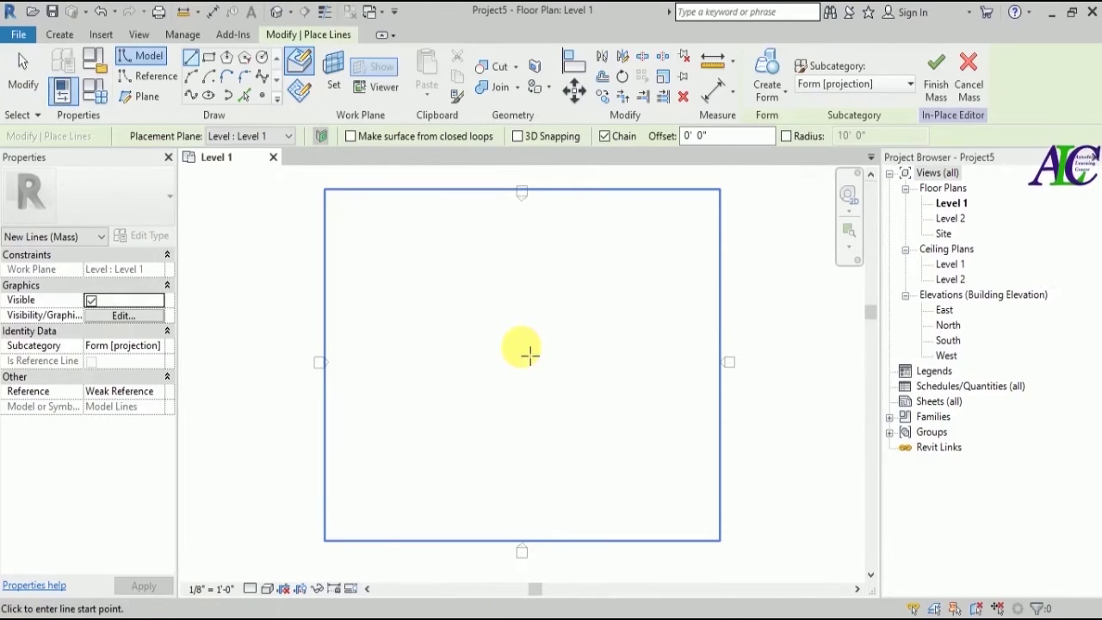
key(u)
key(n)
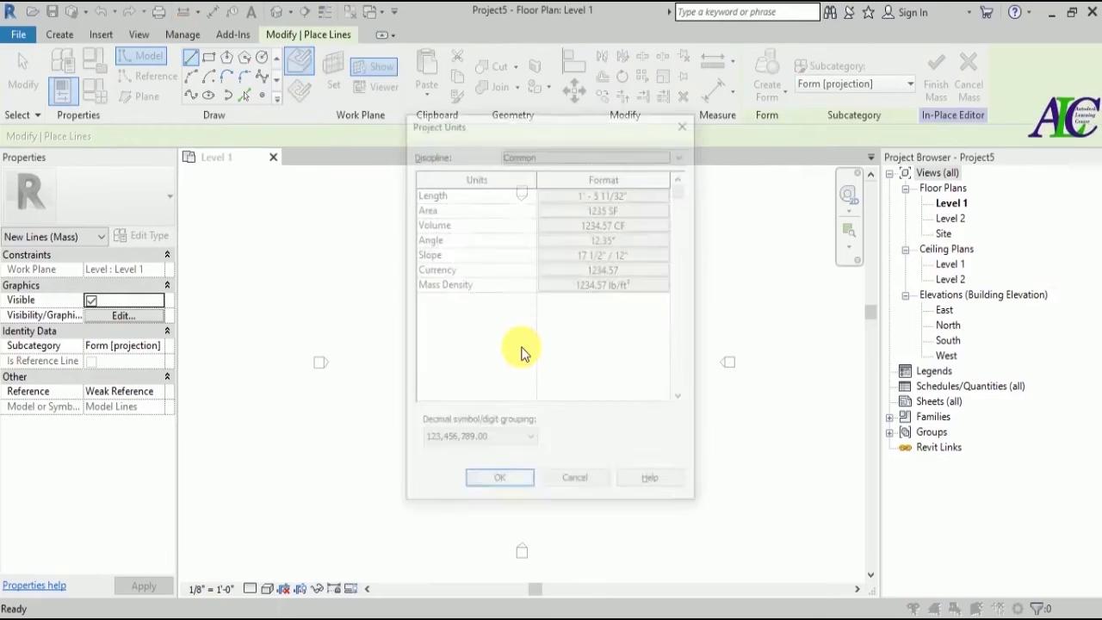
- Set the Length format units to Meters and apply the new project units
click(621, 194)
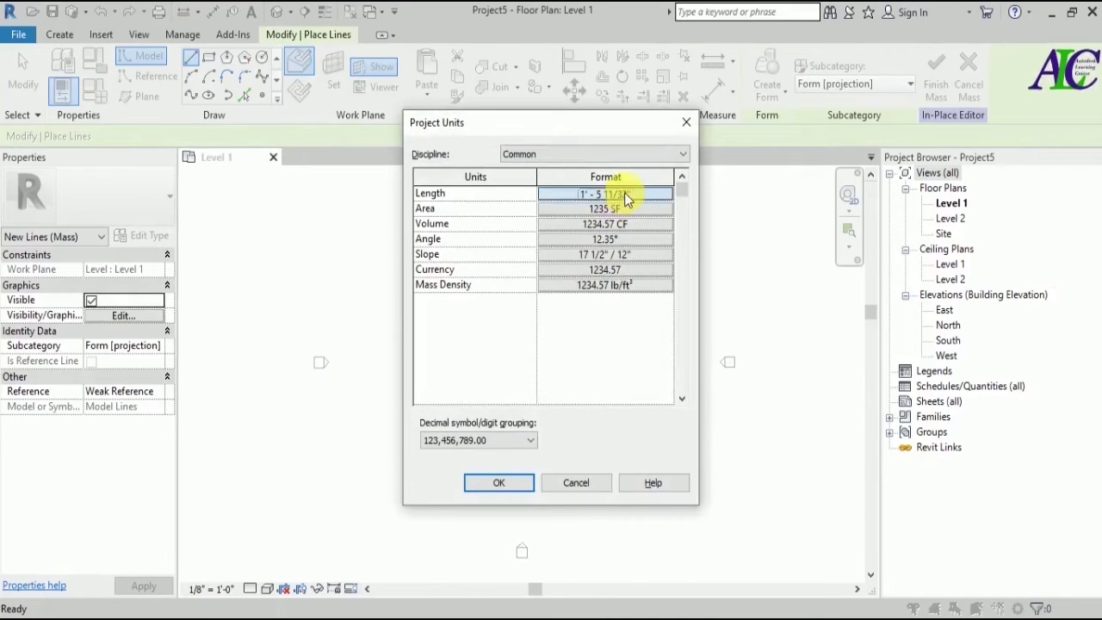
click(620, 224)
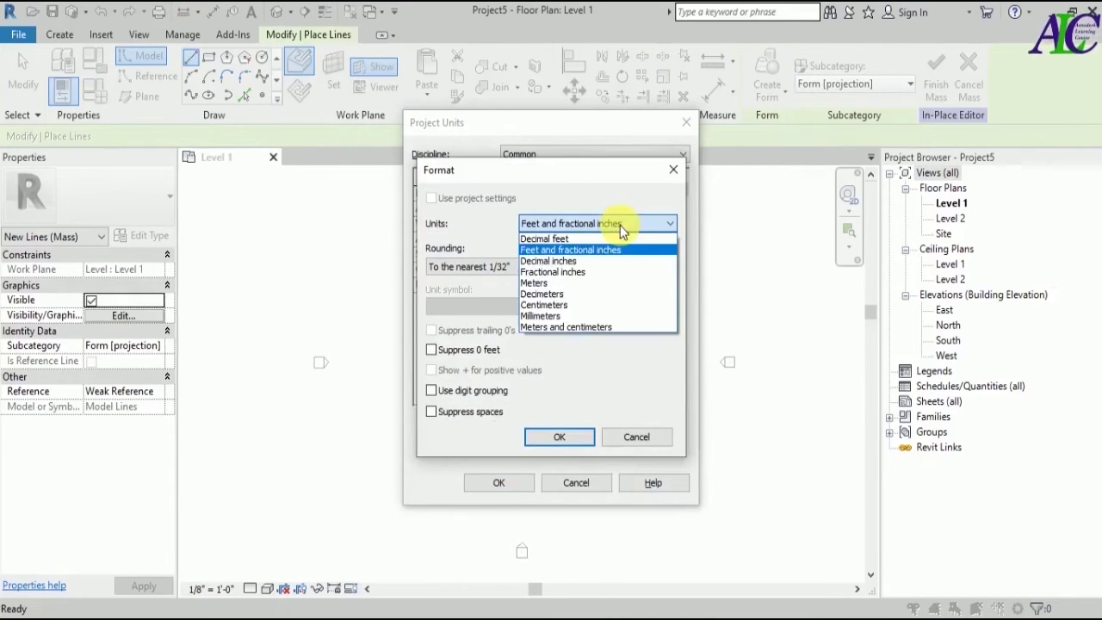
click(576, 285)
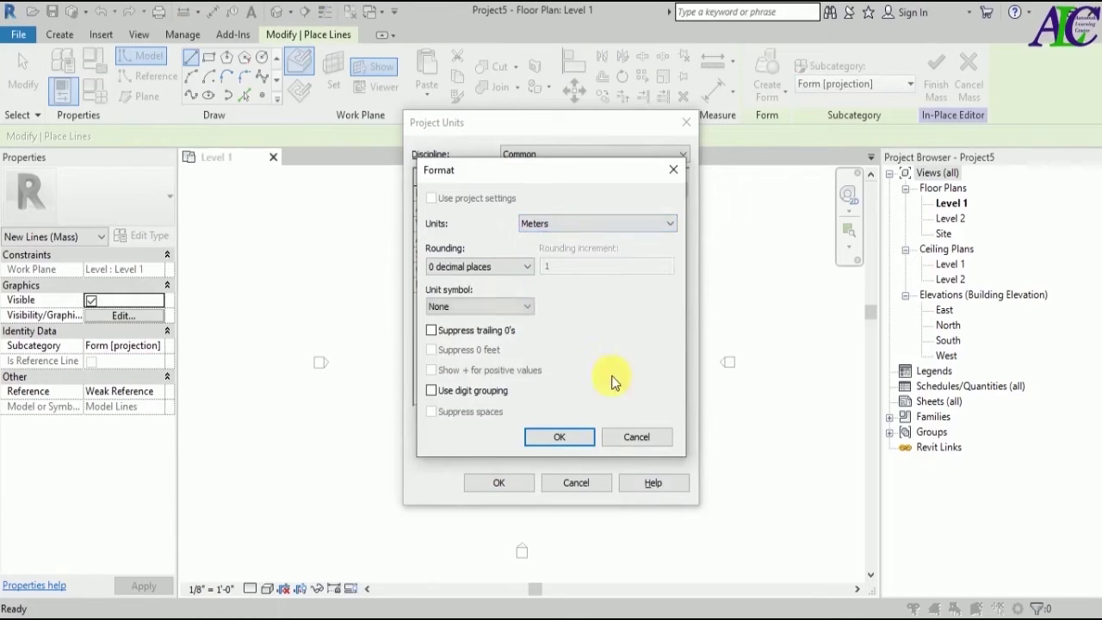
click(561, 437)
click(499, 483)
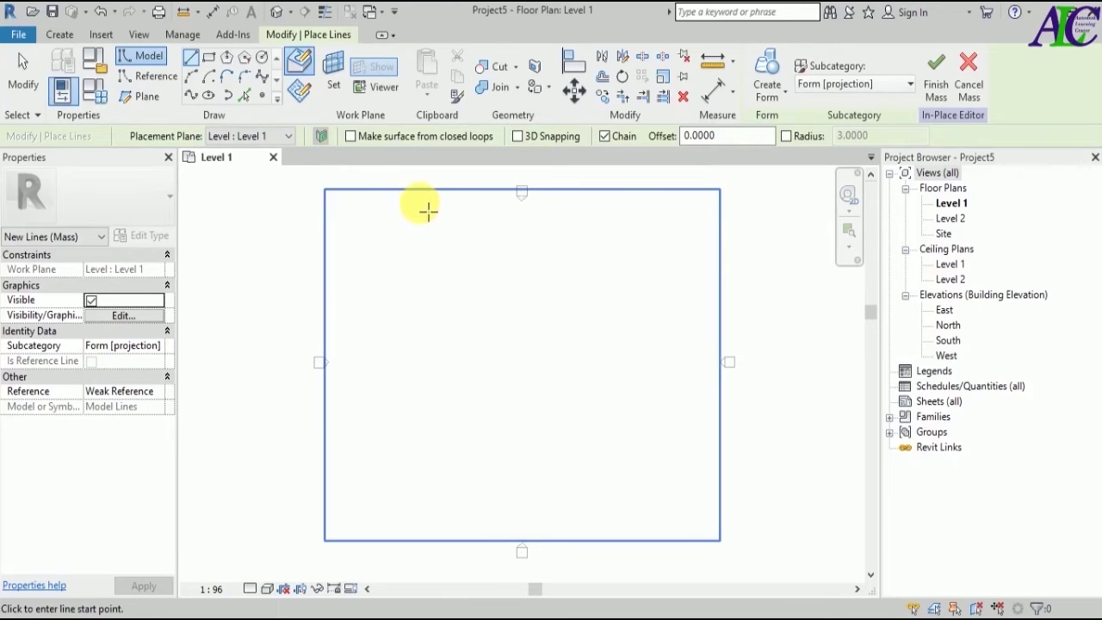
- Draw three connected model lines going down, across to the right, then down again
click(422, 204)
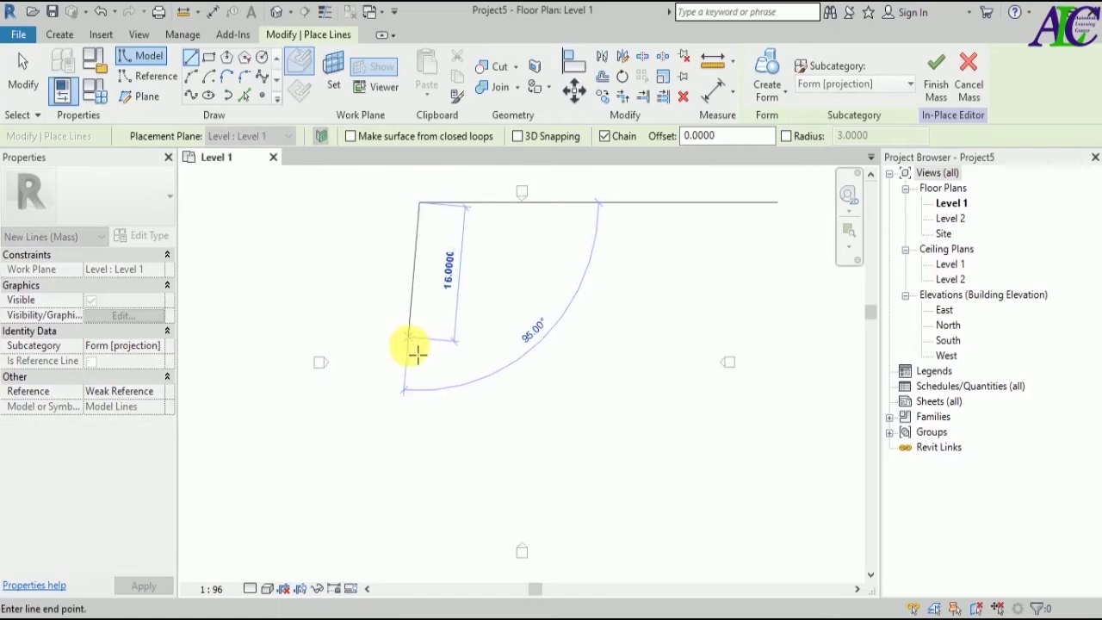
click(422, 374)
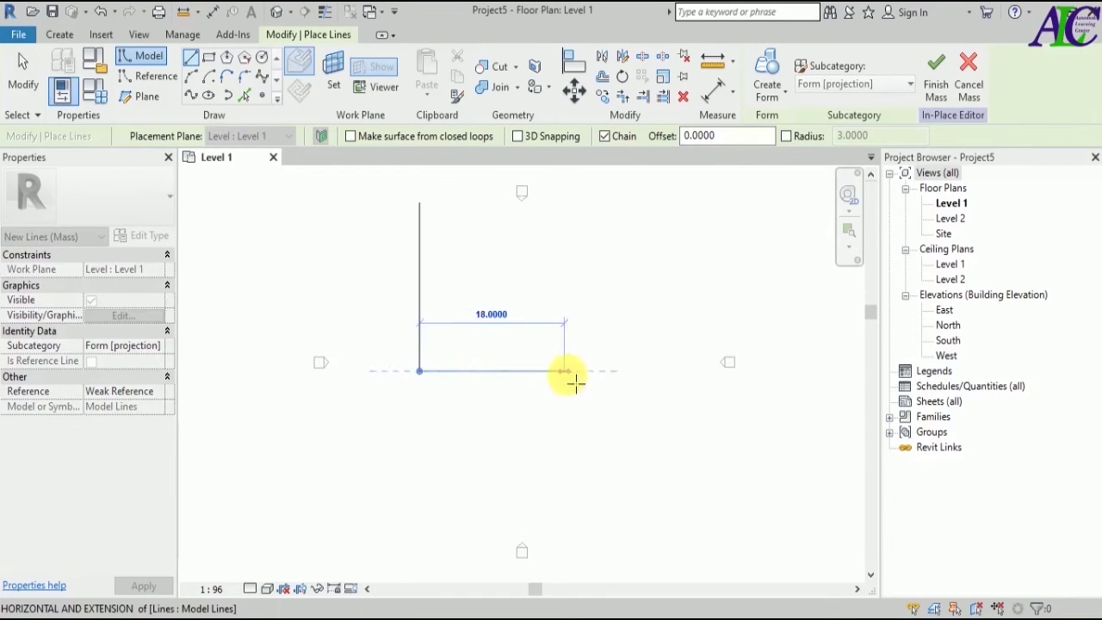
click(583, 371)
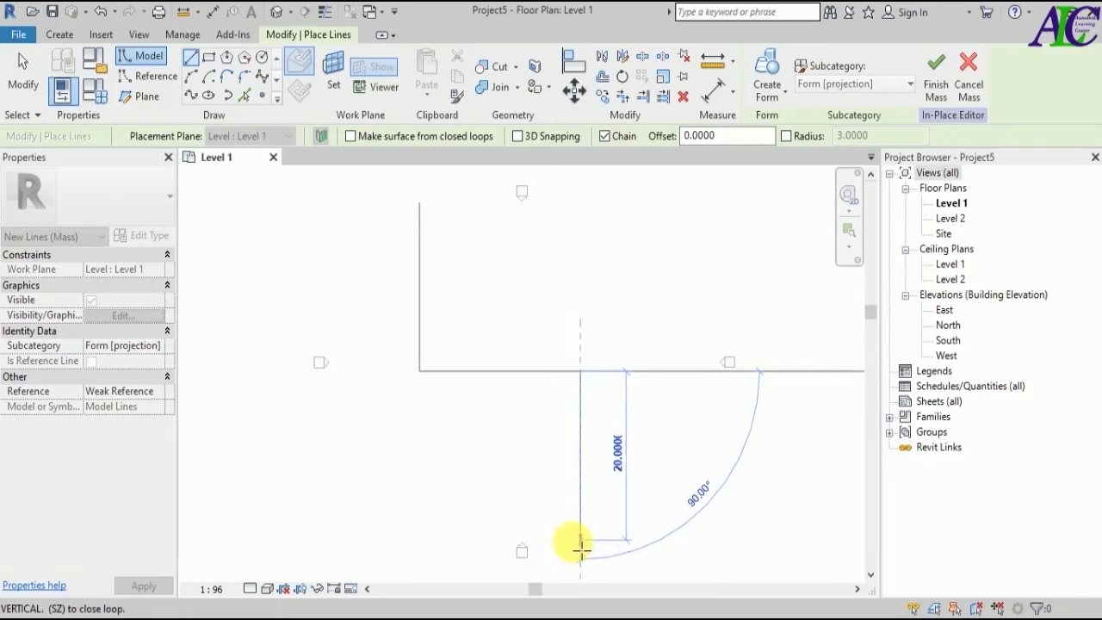
click(580, 542)
key(Escape)
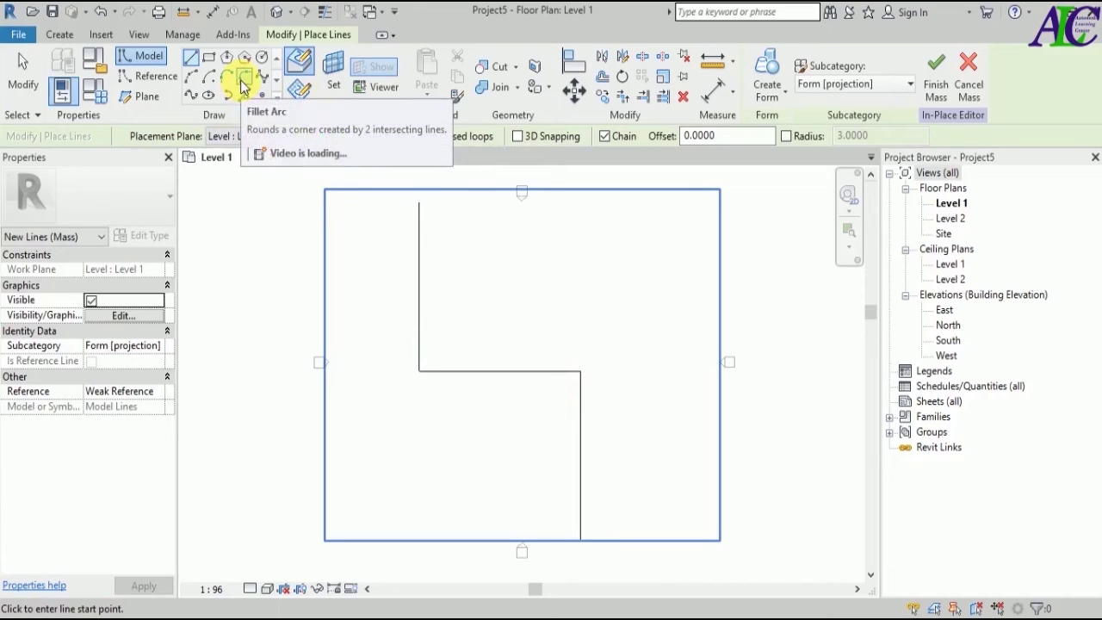
- Fillet the upper corner with radius 6 and the lower corner with radius 5
click(243, 82)
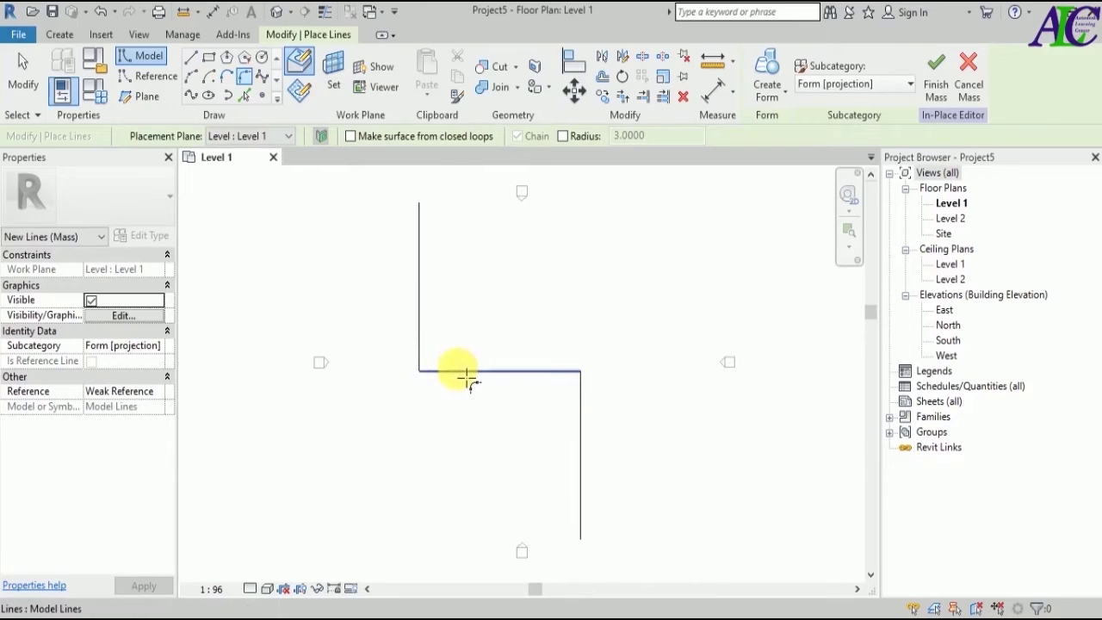
click(465, 372)
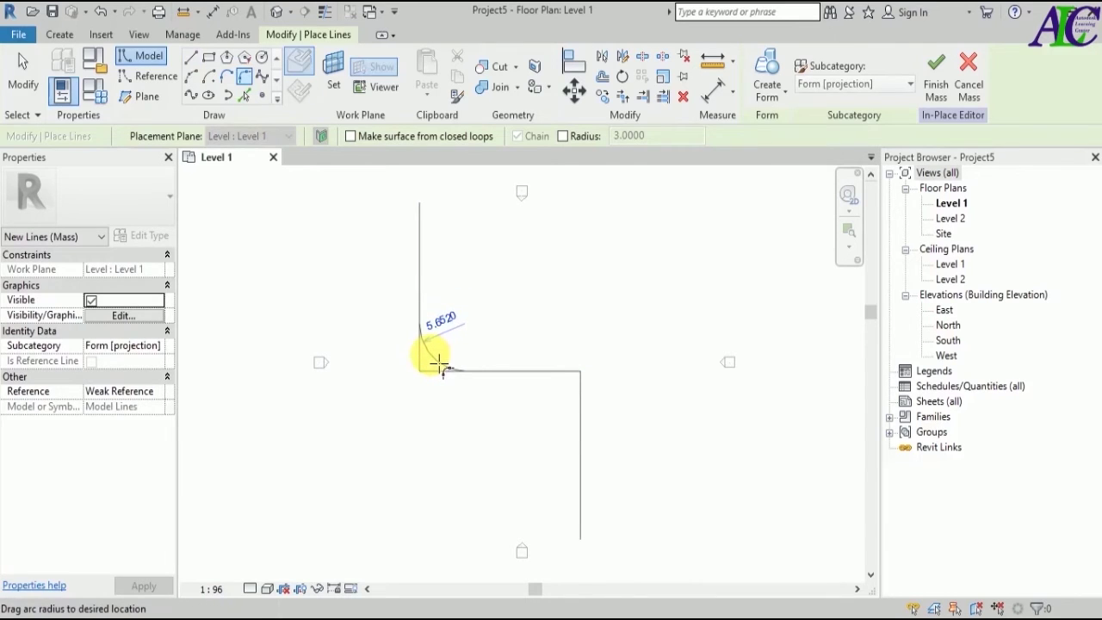
click(442, 369)
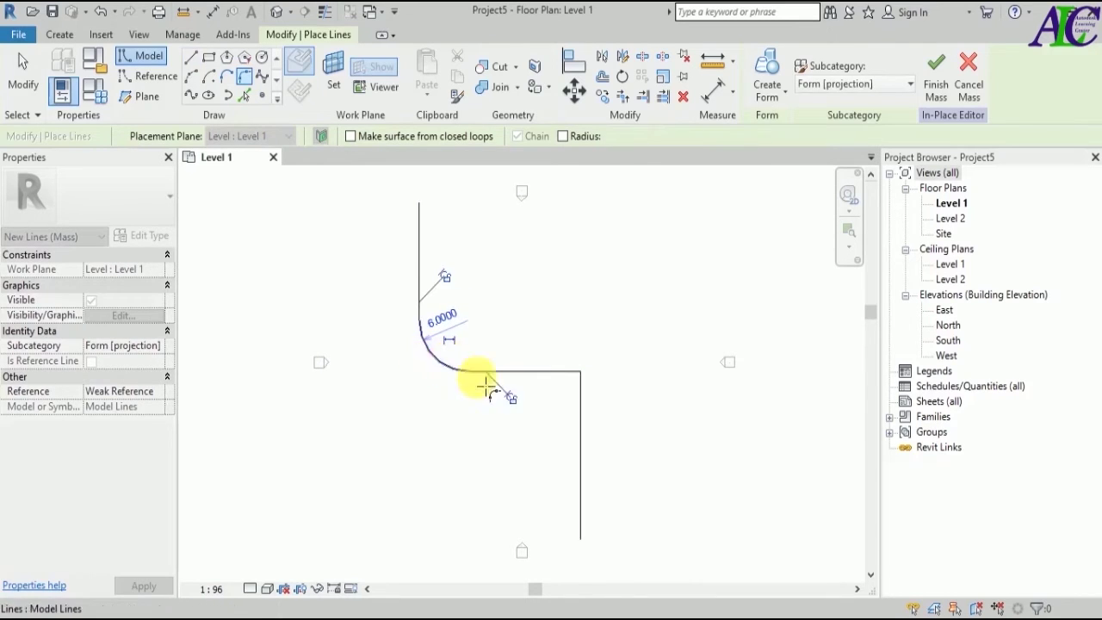
click(581, 419)
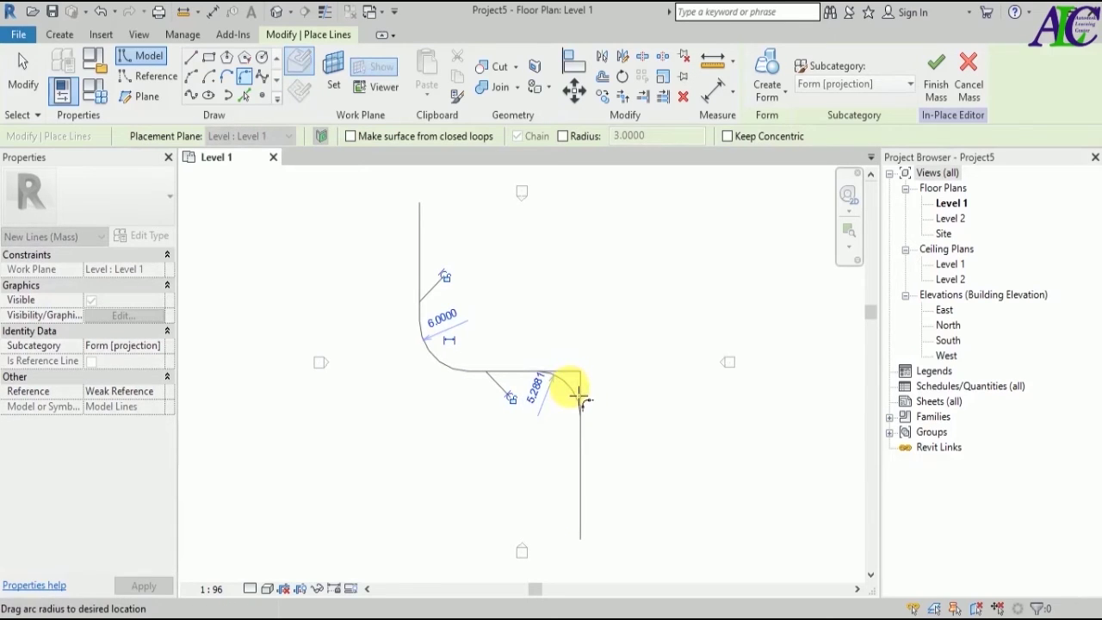
click(580, 397)
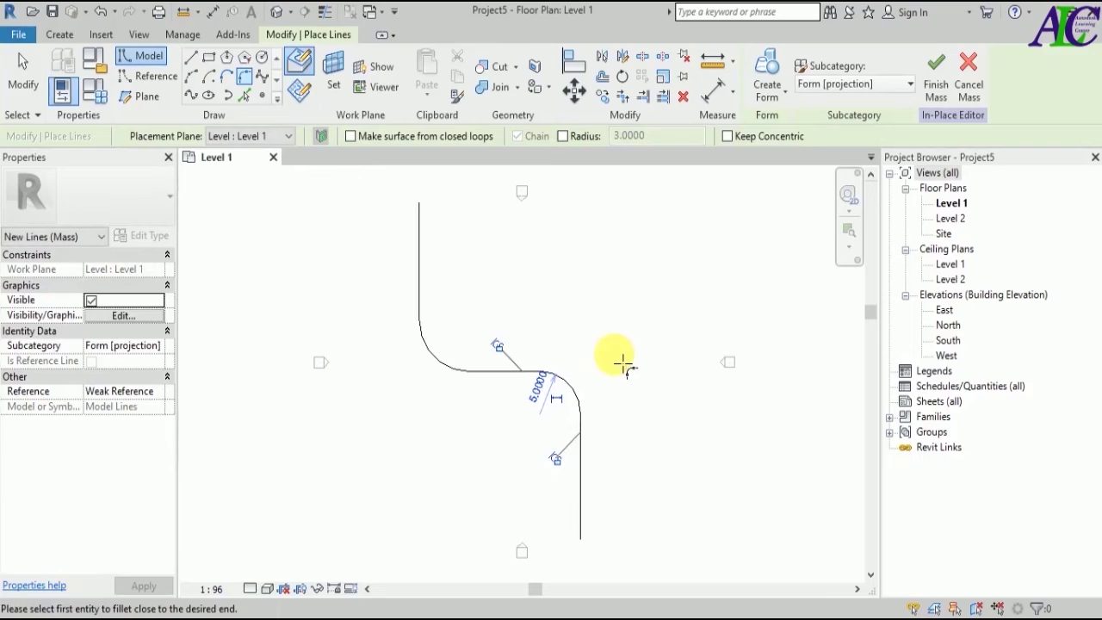
key(Escape)
key(Escape)
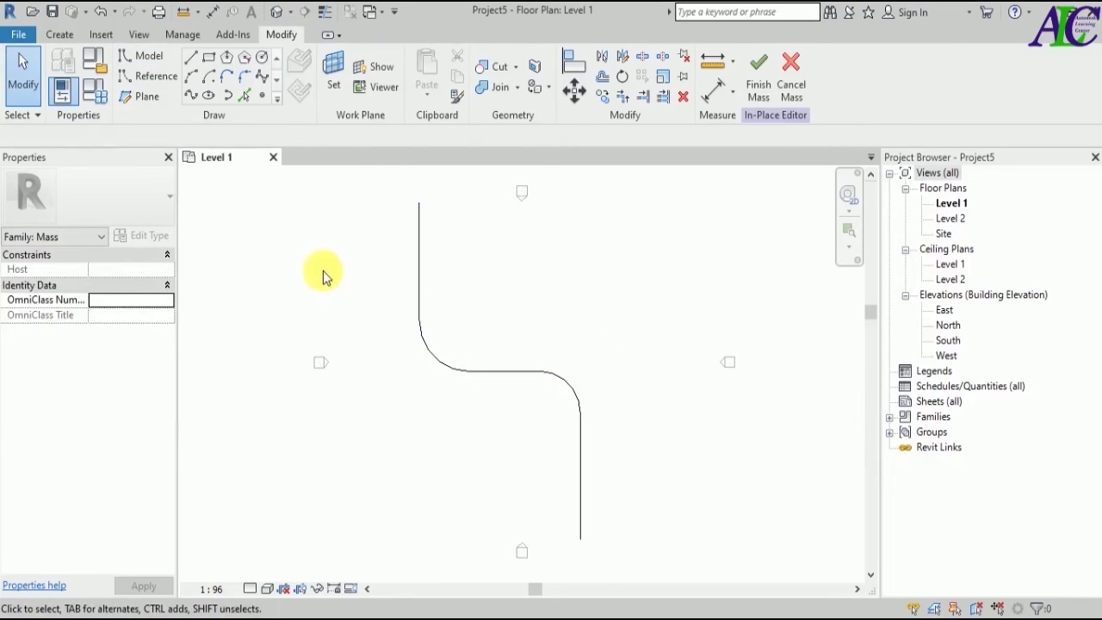
- Place a reference point at the midpoint of the path's upper straight line
click(263, 95)
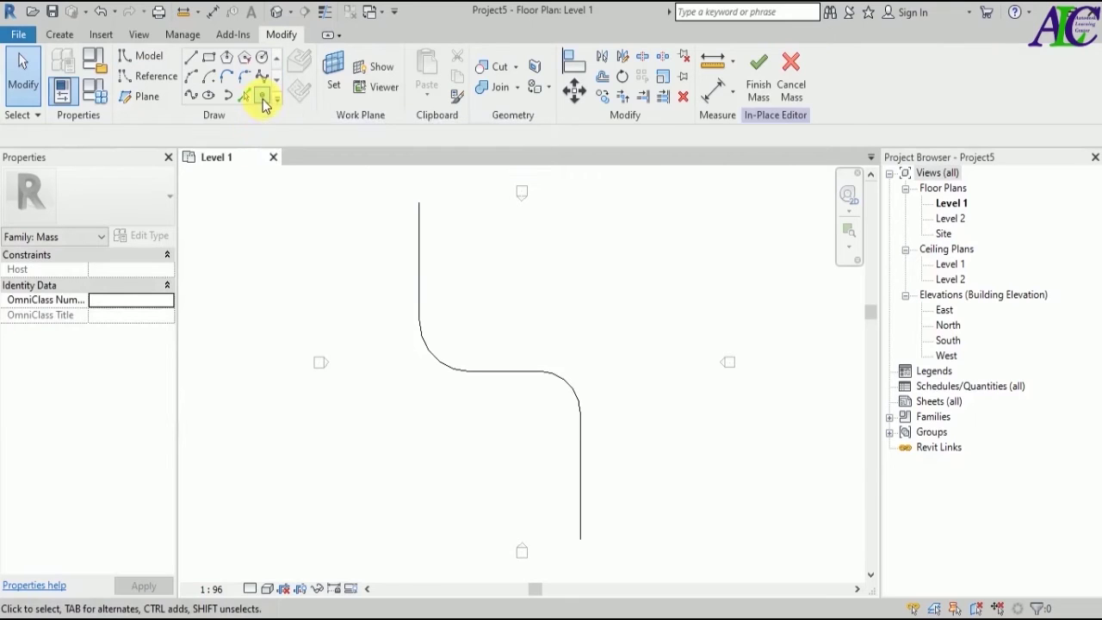
click(421, 265)
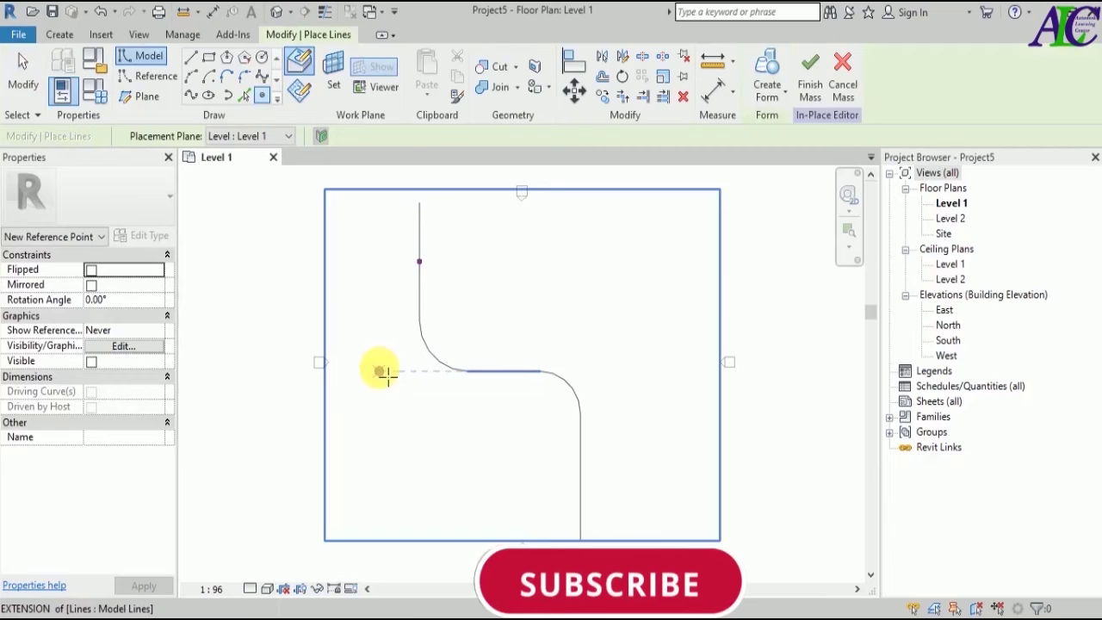
key(Escape)
key(Escape)
- Open the default 3D view and set the reference point's plane as work plane
click(138, 35)
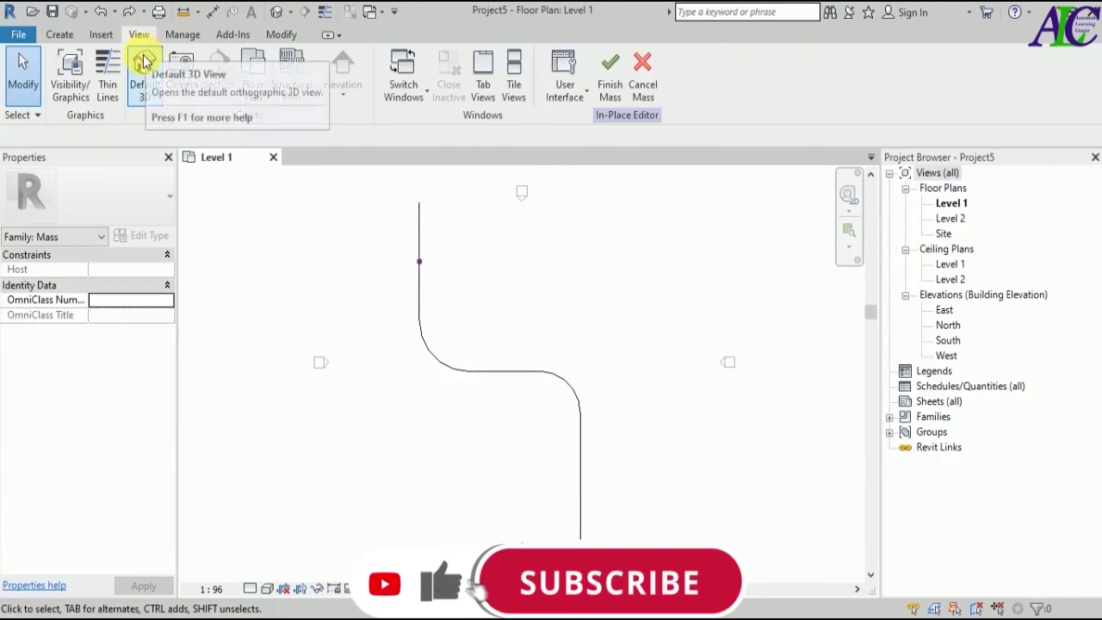
click(145, 73)
scroll(529, 351, up, 5)
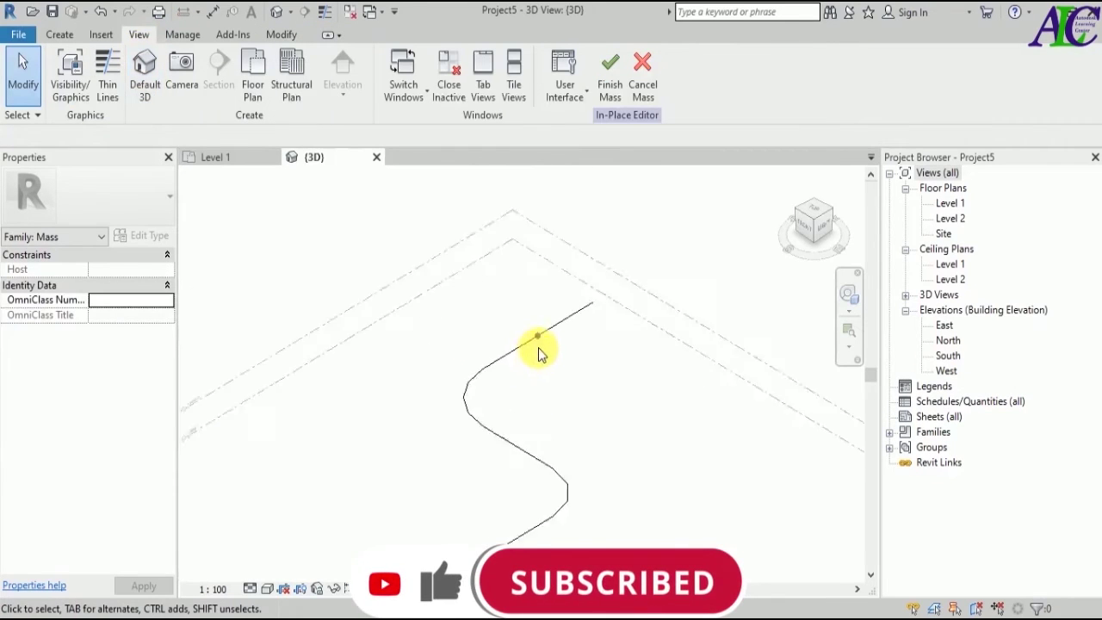
click(282, 35)
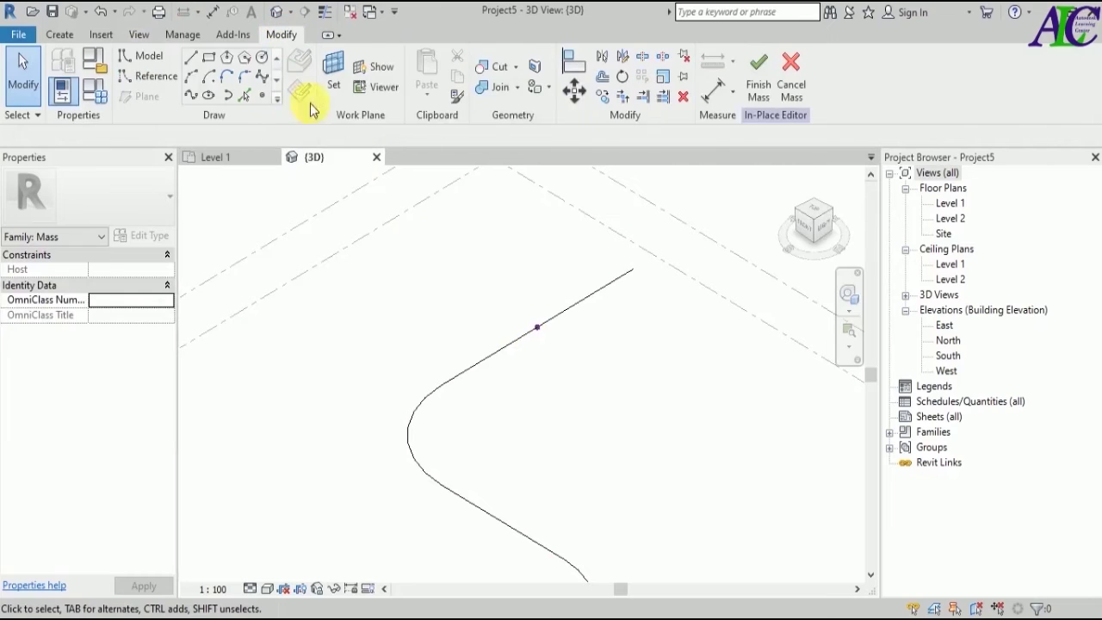
click(333, 90)
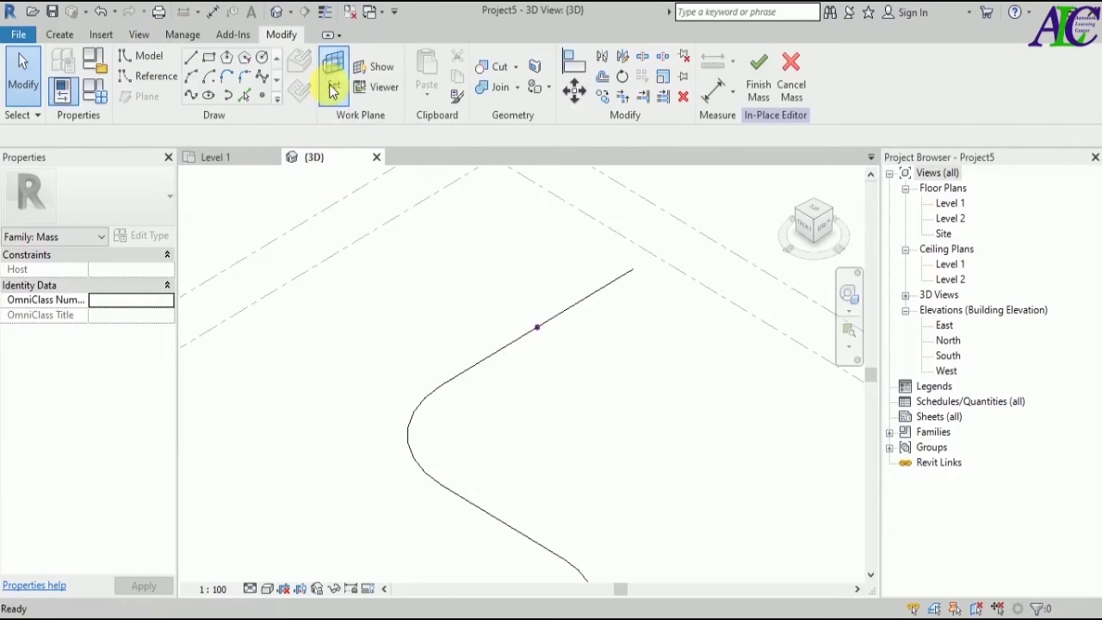
click(537, 326)
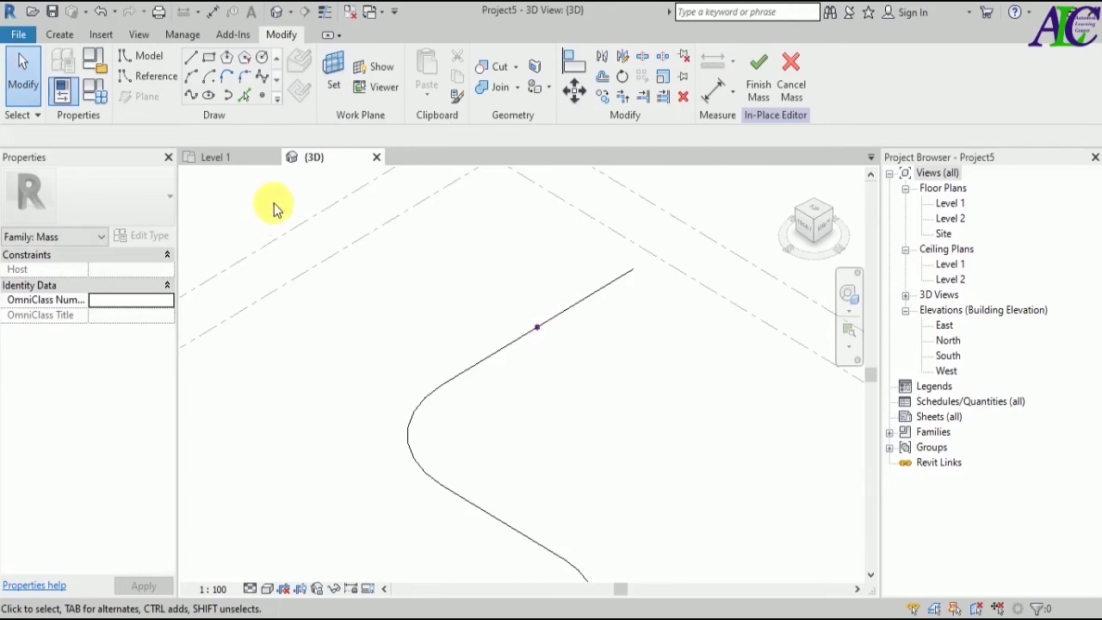
- Draw concentric circles of radius 2 and radius 1 centred on the reference point
click(261, 61)
scroll(561, 356, up, 3)
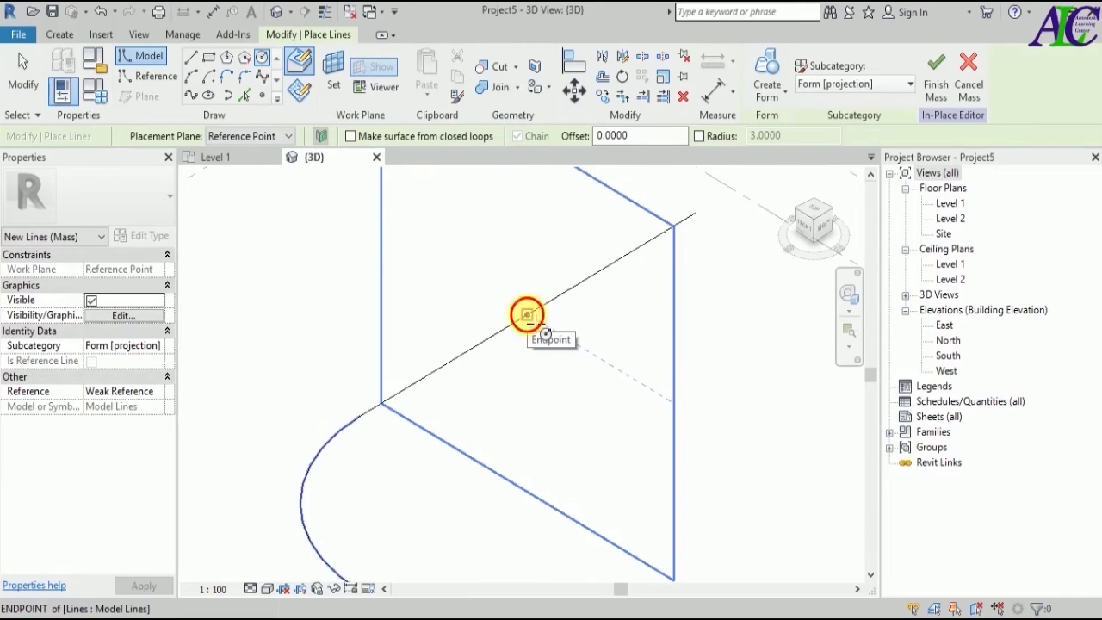
click(528, 315)
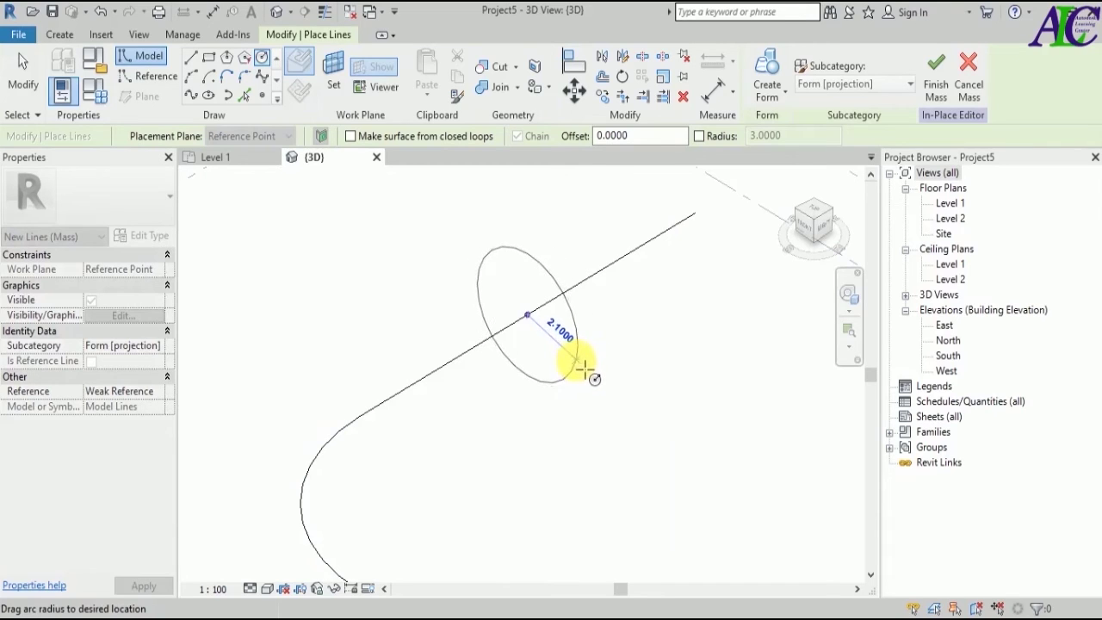
click(581, 368)
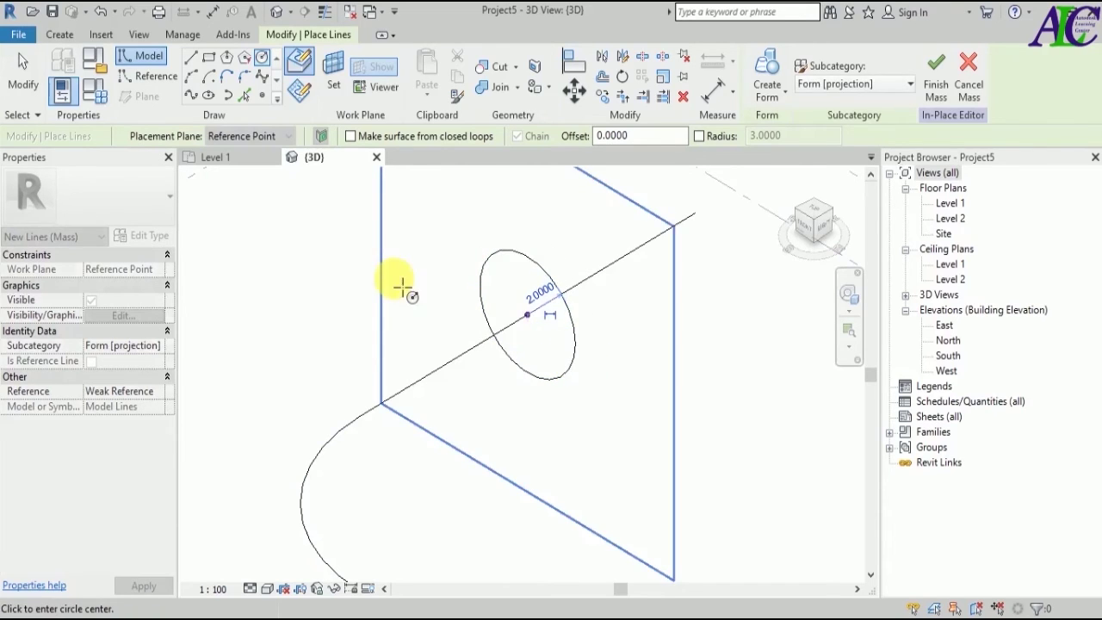
click(527, 315)
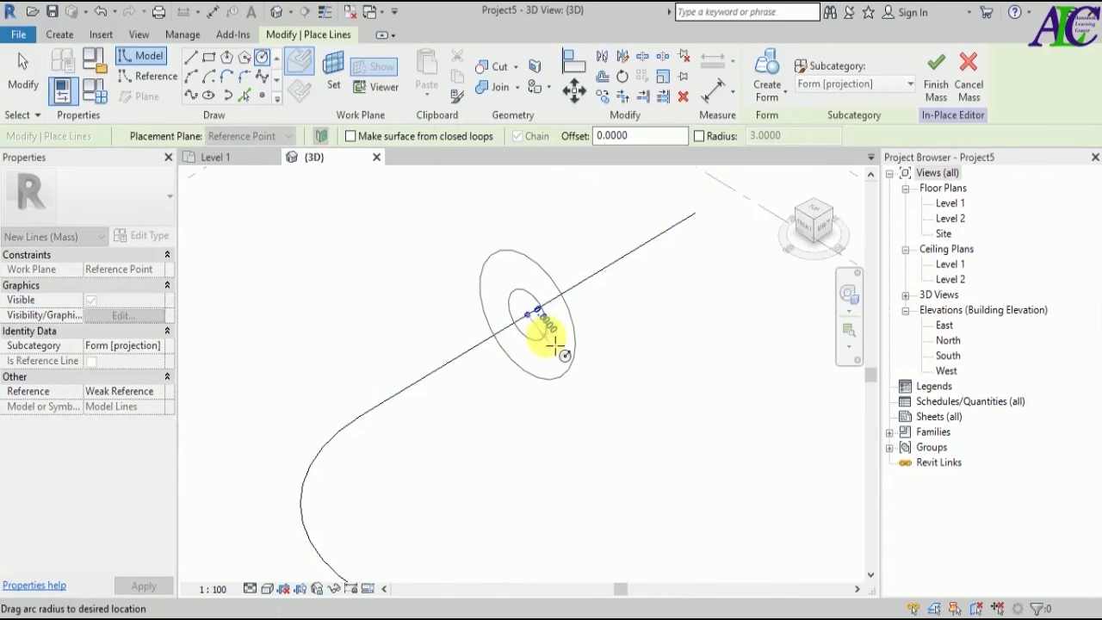
click(560, 343)
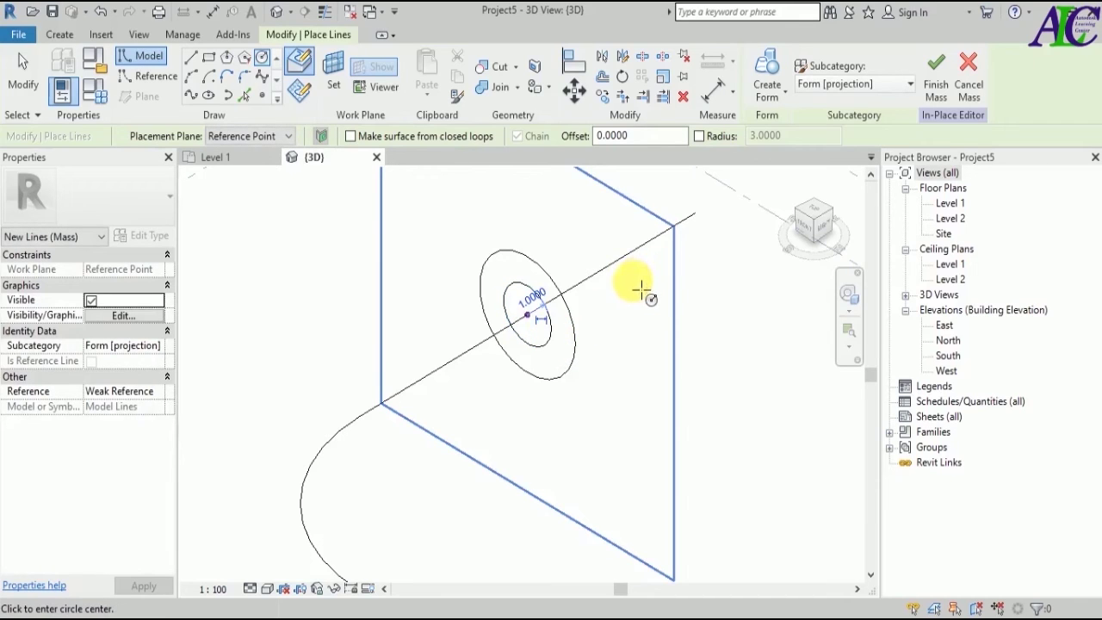
key(Escape)
key(Escape)
shift+middle_drag(634, 285, 609, 389)
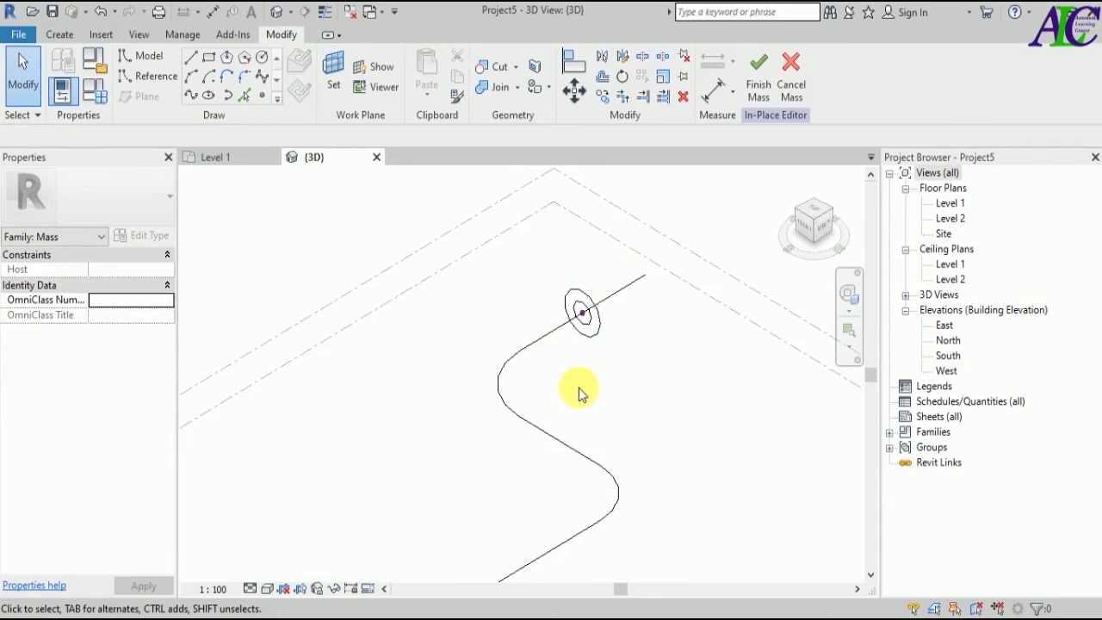
- Select both circles and the whole path chain, then create a Solid Form sweep
click(595, 340)
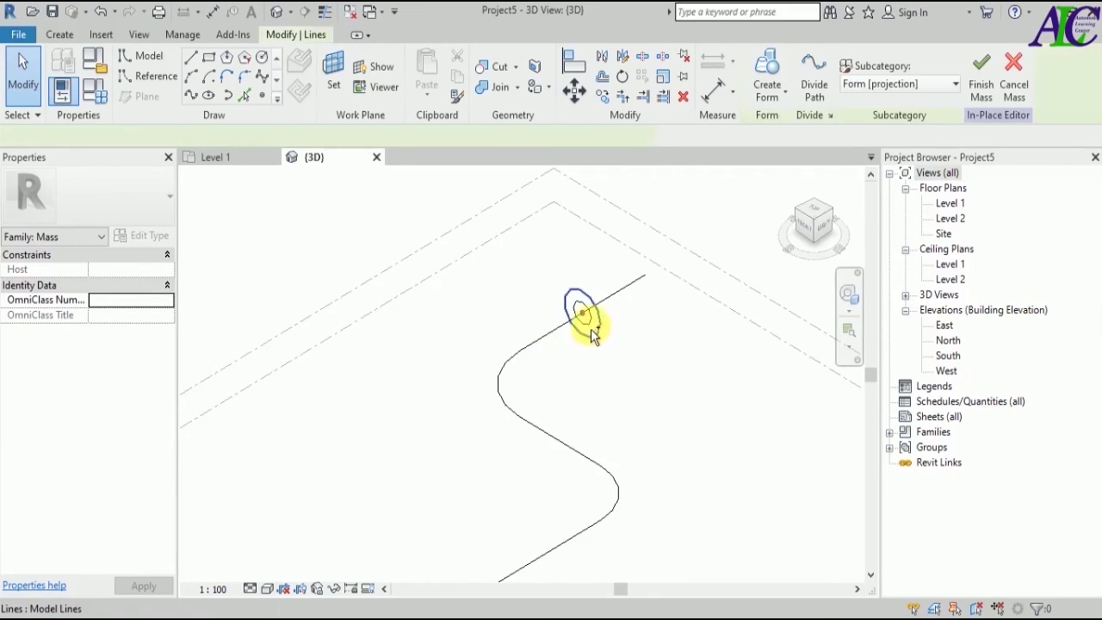
ctrl+click(632, 295)
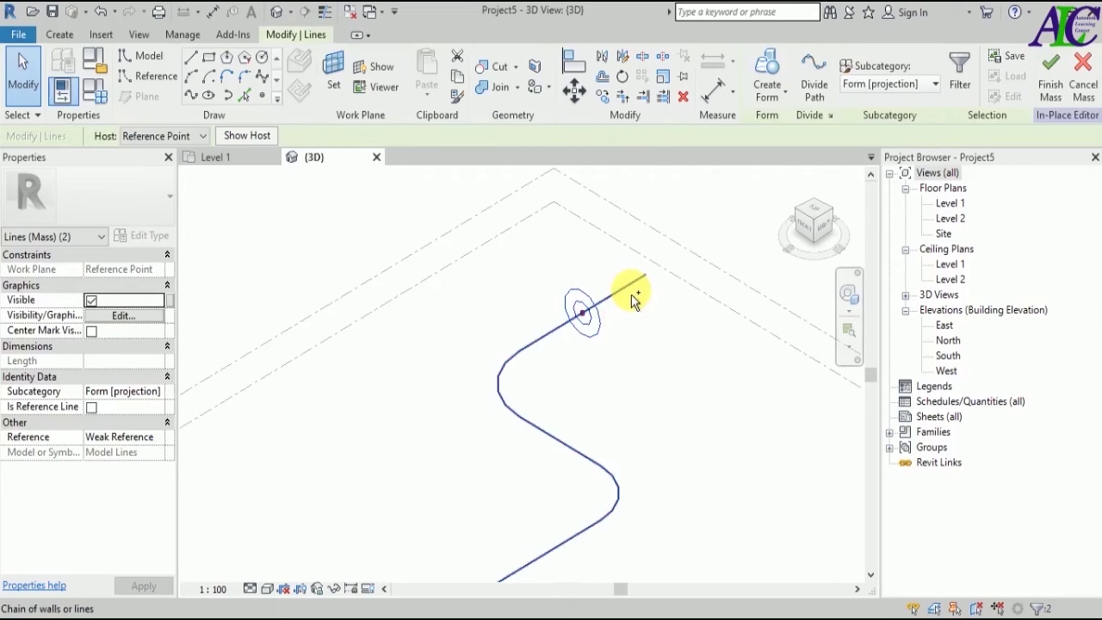
ctrl+click(632, 295)
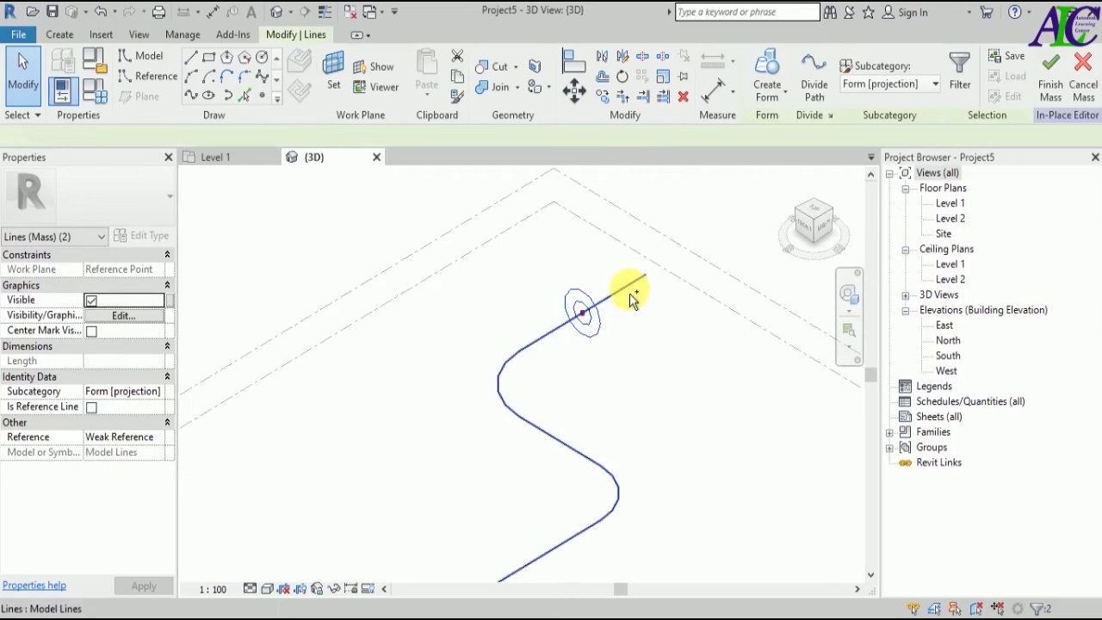
click(785, 99)
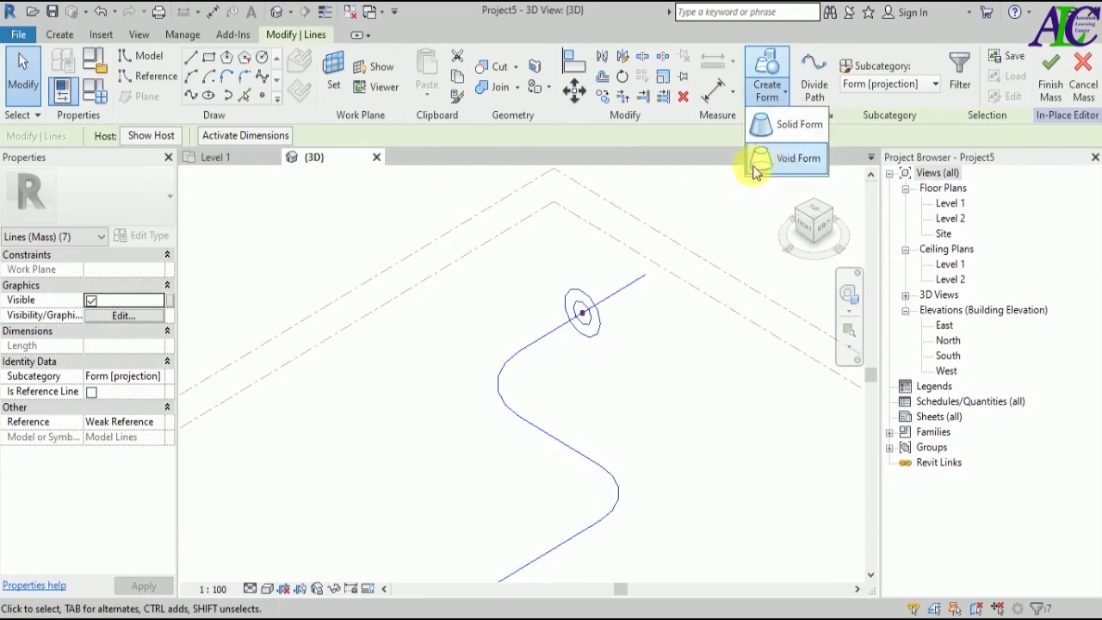
click(789, 126)
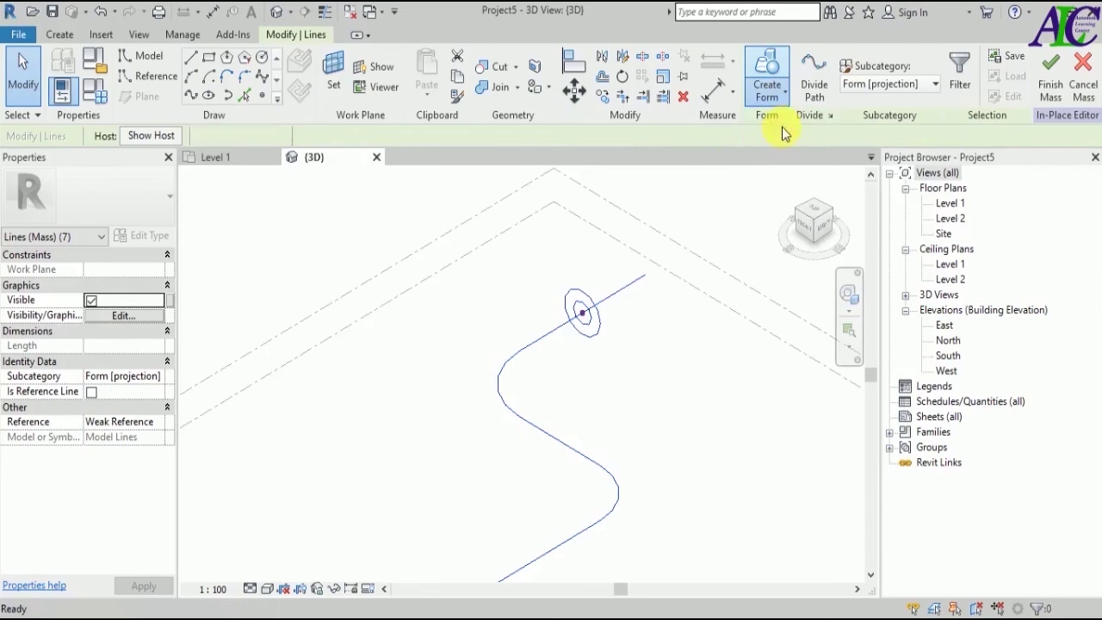
- Clear the selection and finish the in-place mass
click(680, 349)
scroll(459, 313, down, 3)
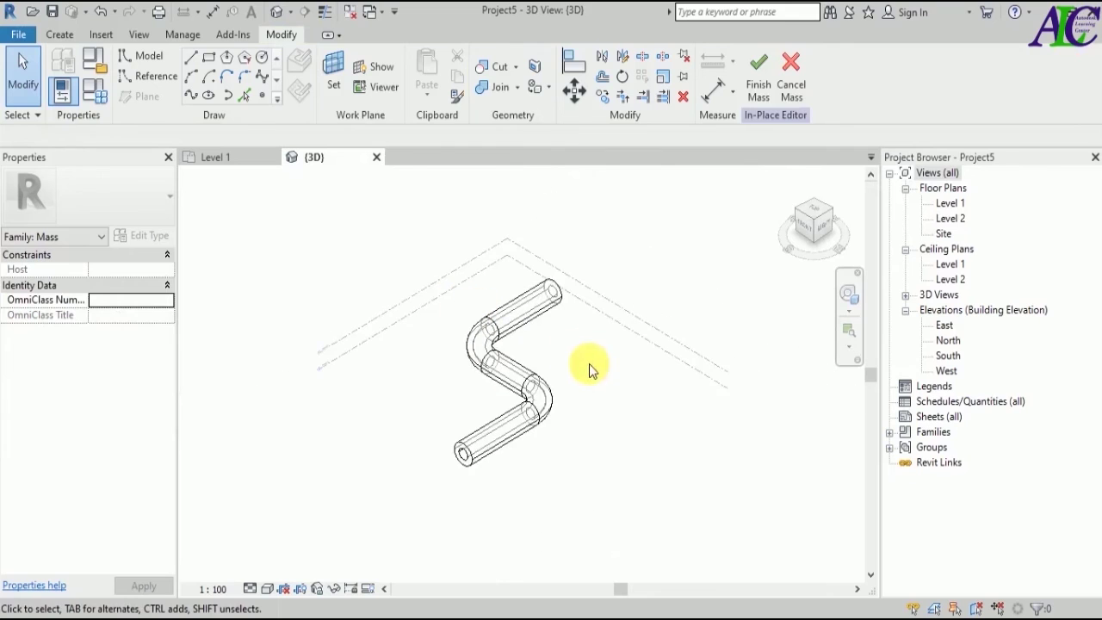
scroll(566, 343, up, 2)
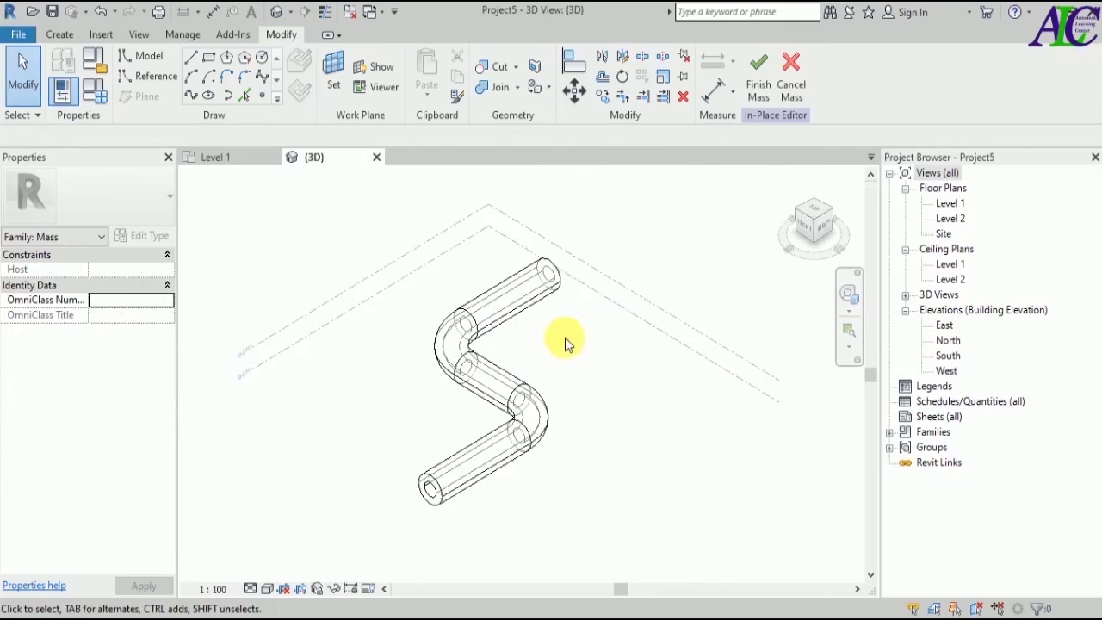
click(760, 71)
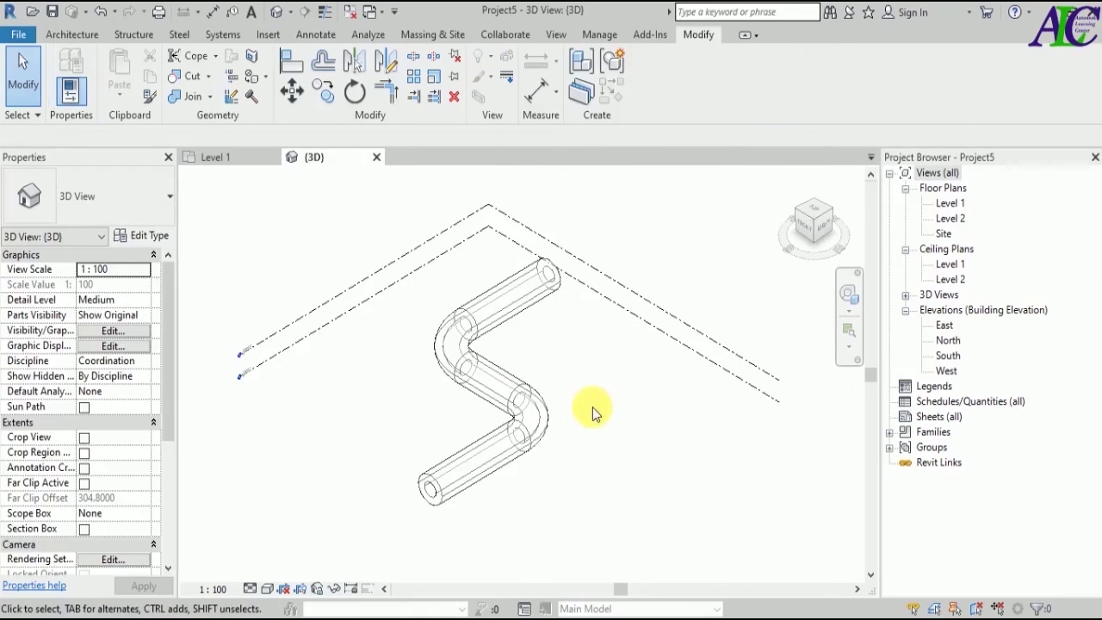
- Switch the 3D view to the Realistic visual style and orbit to see the tube side-on
click(267, 588)
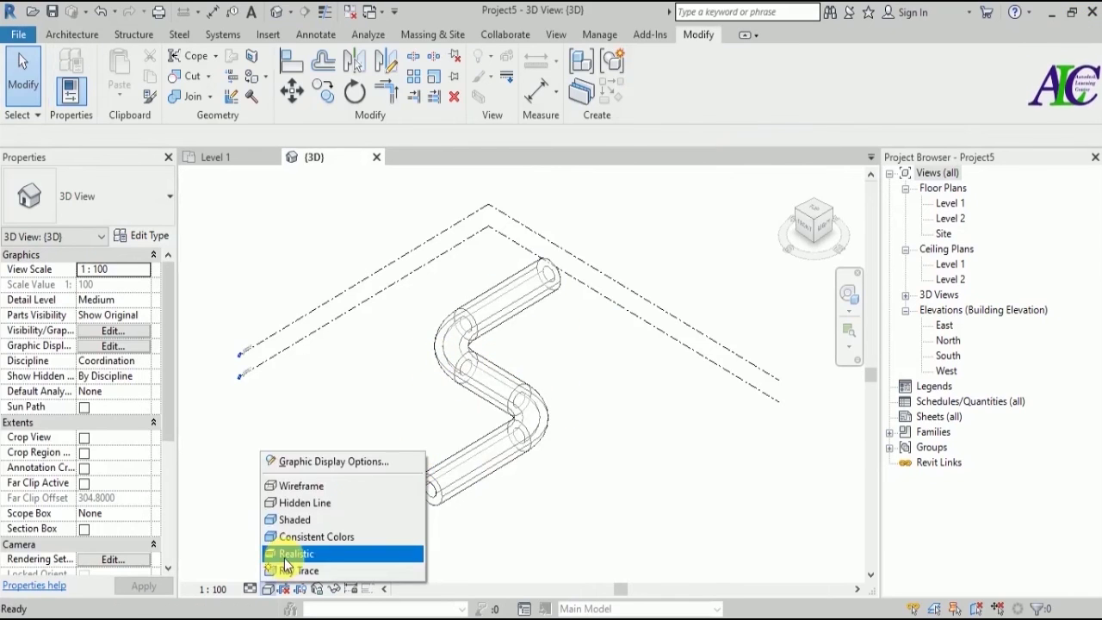
click(283, 552)
middle_drag(303, 506, 629, 450)
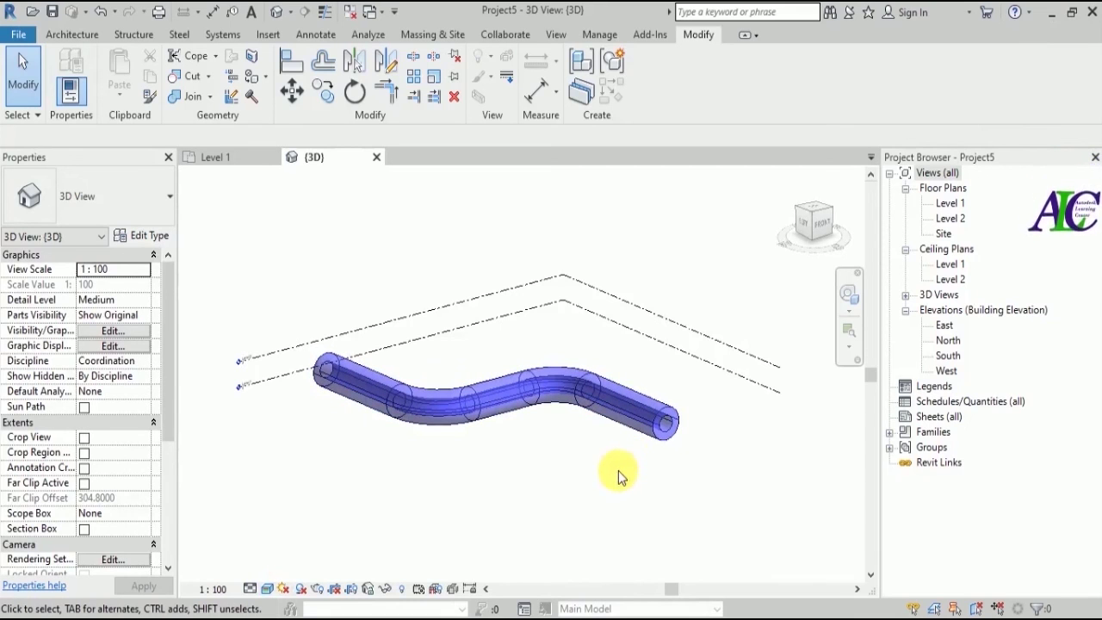
scroll(628, 465, up, 3)
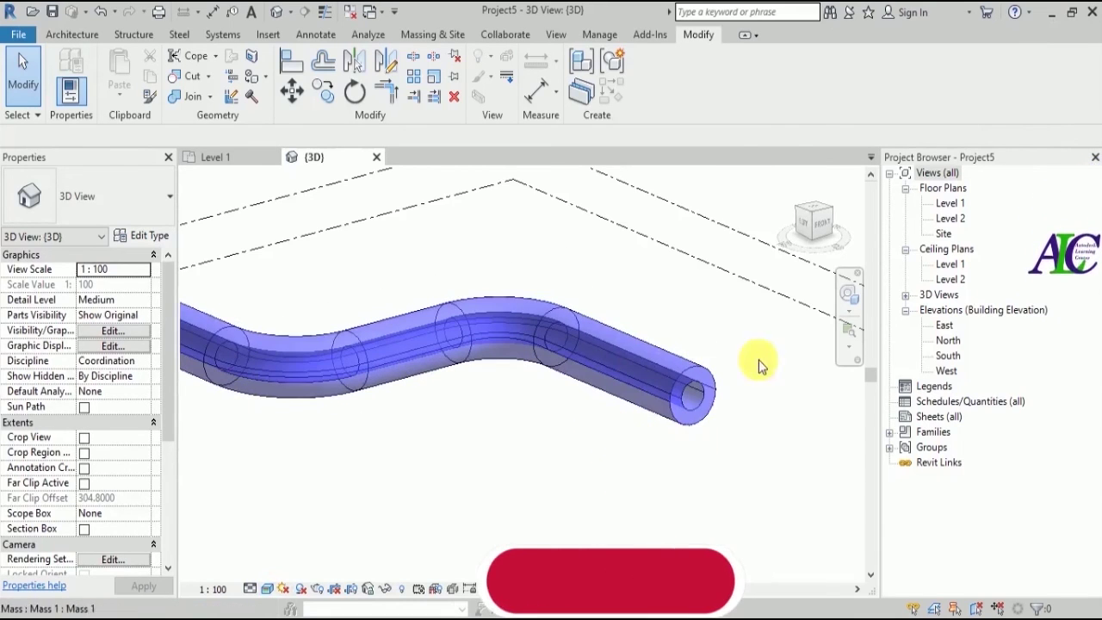